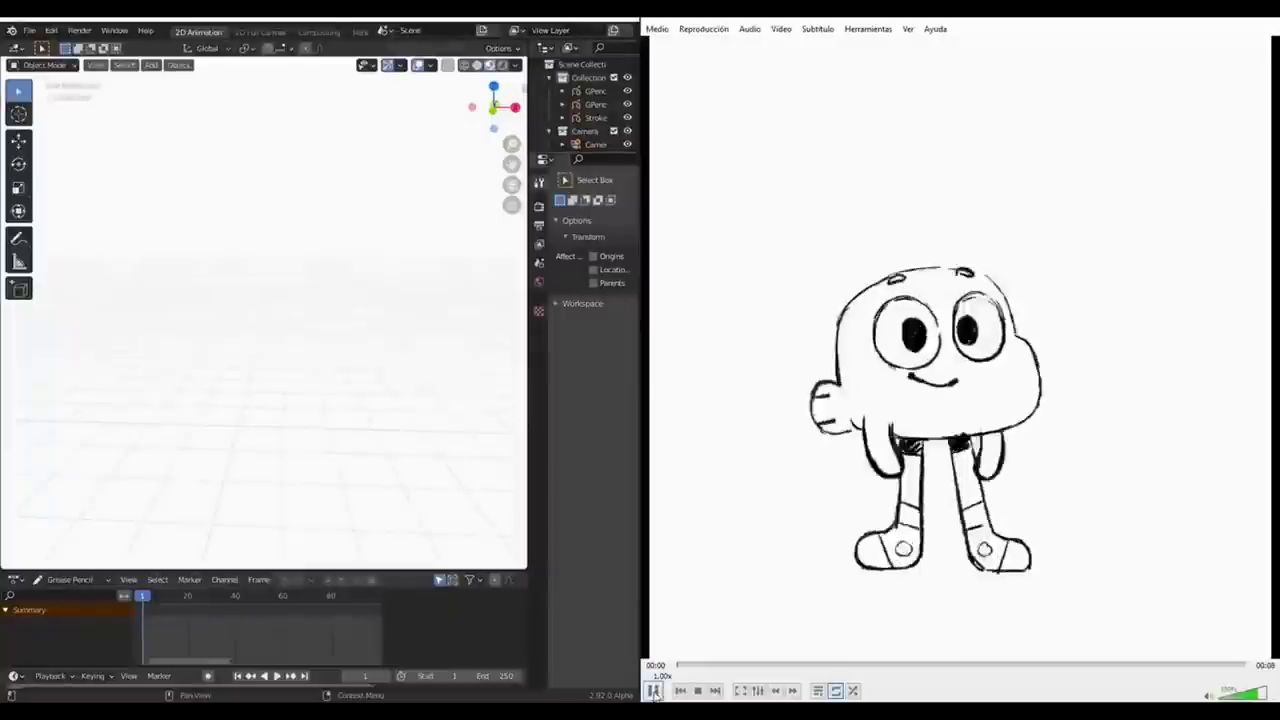
- Play back the cartoon fish dance video and its traced Grease Pencil animation
key("space")
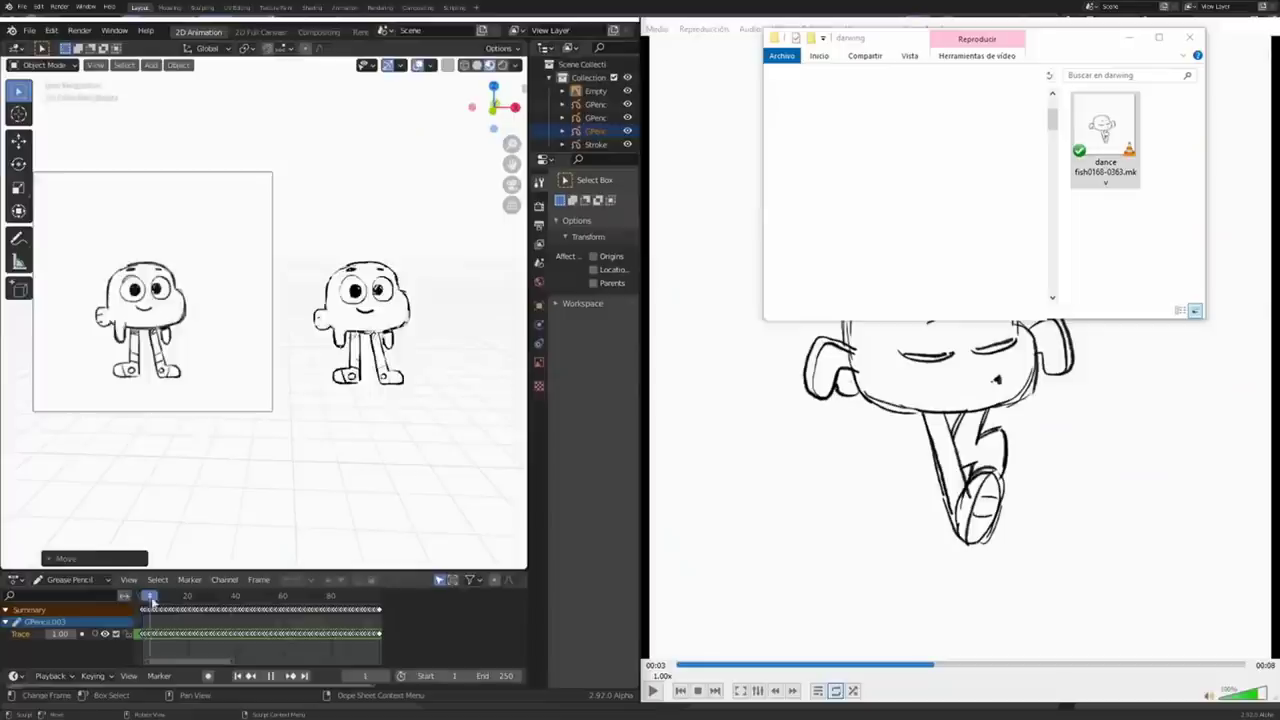
key("KP_0")
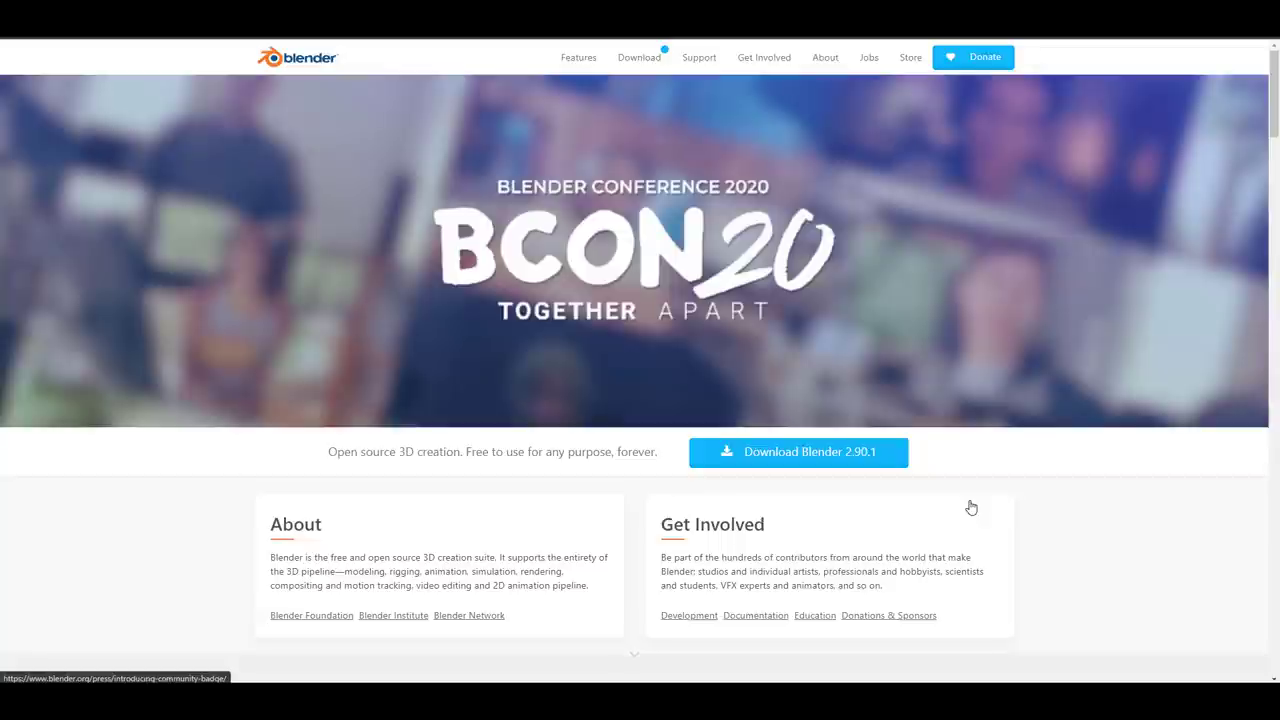
- Open the Blender Conference 2020 page and switch to the 2020-LA edition
left_click(554, 280)
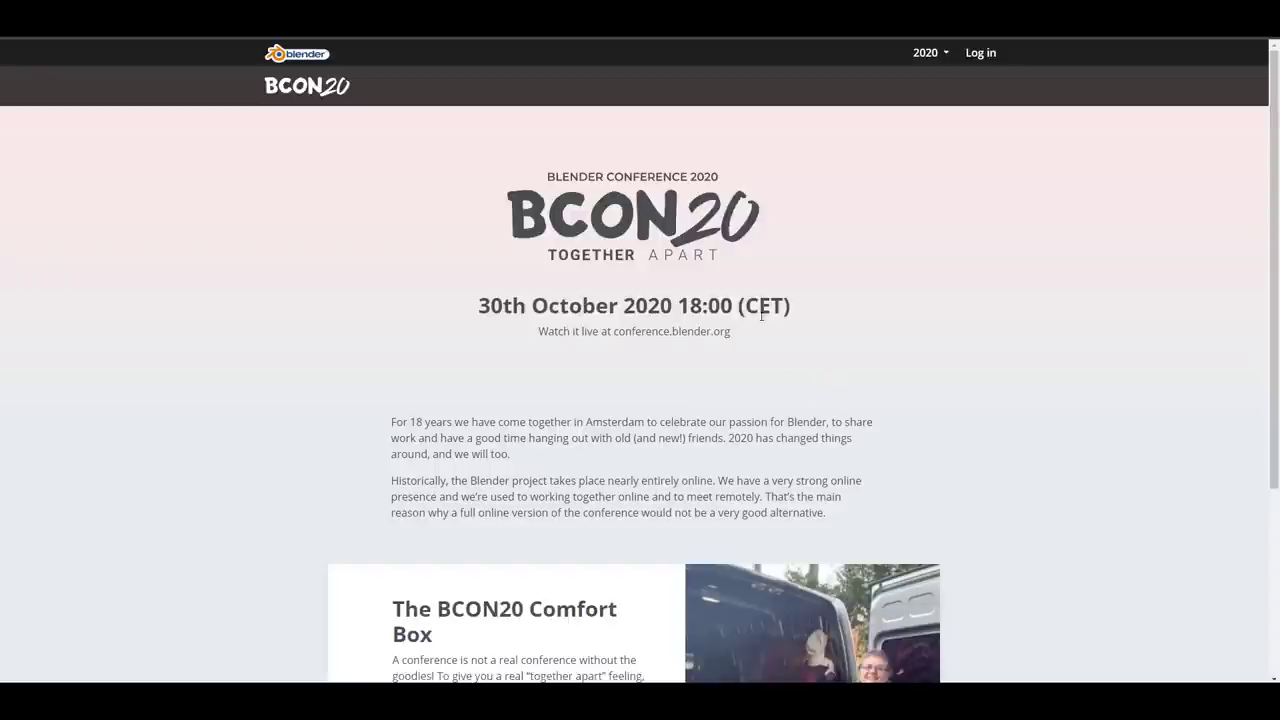
left_click(940, 62)
left_click(907, 86)
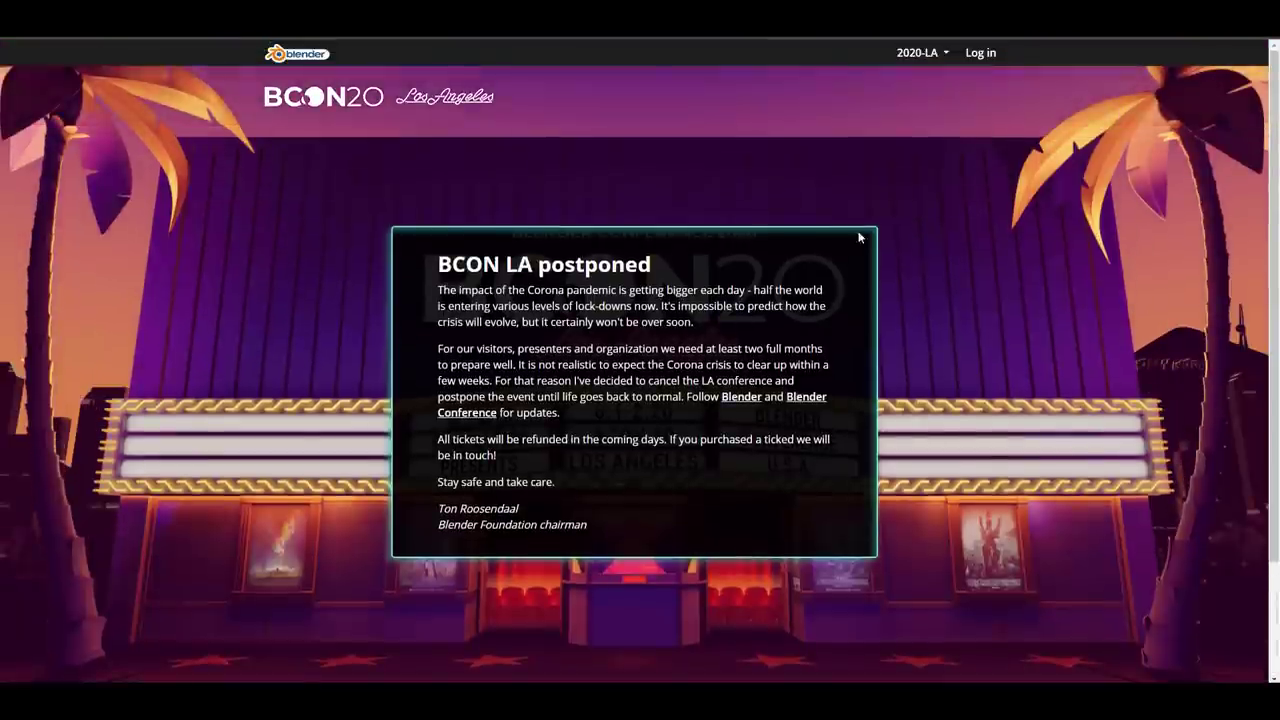
- Look through the 2019 conference edition's photos, videos and sponsors, and return to the 2020 edition
left_click(921, 52)
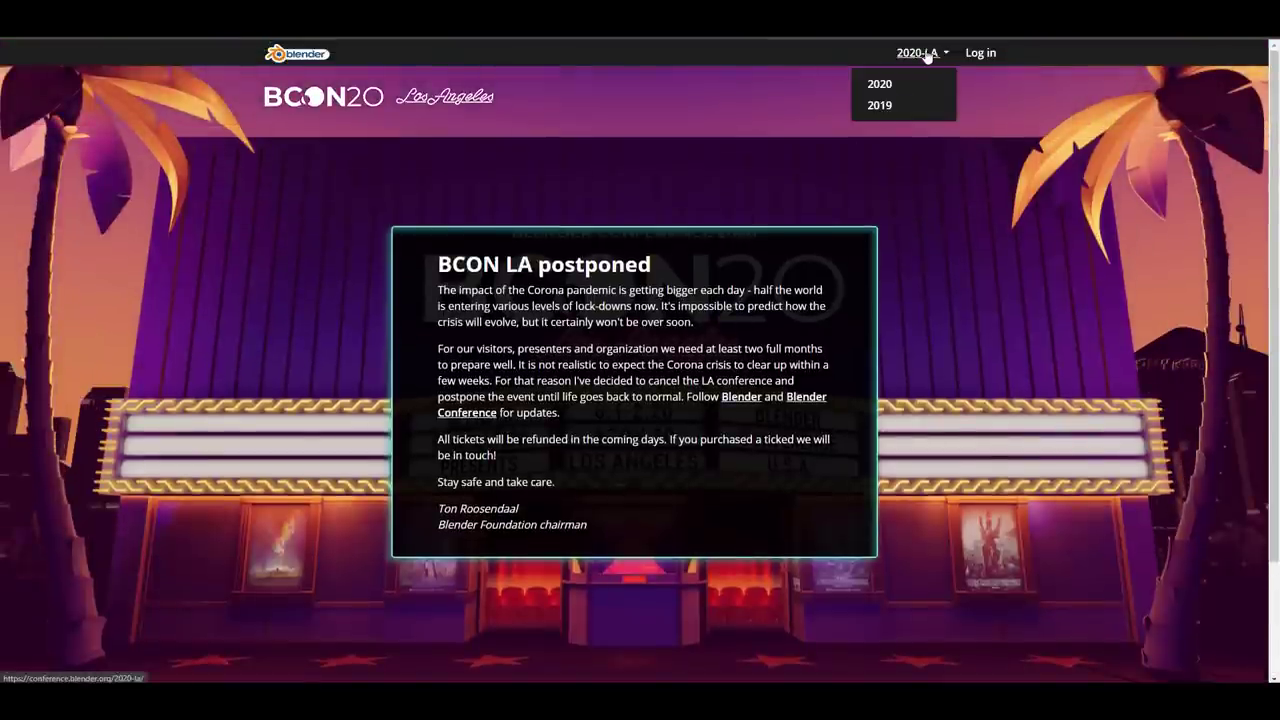
left_click(871, 107)
scroll(884, 332, "down", 5)
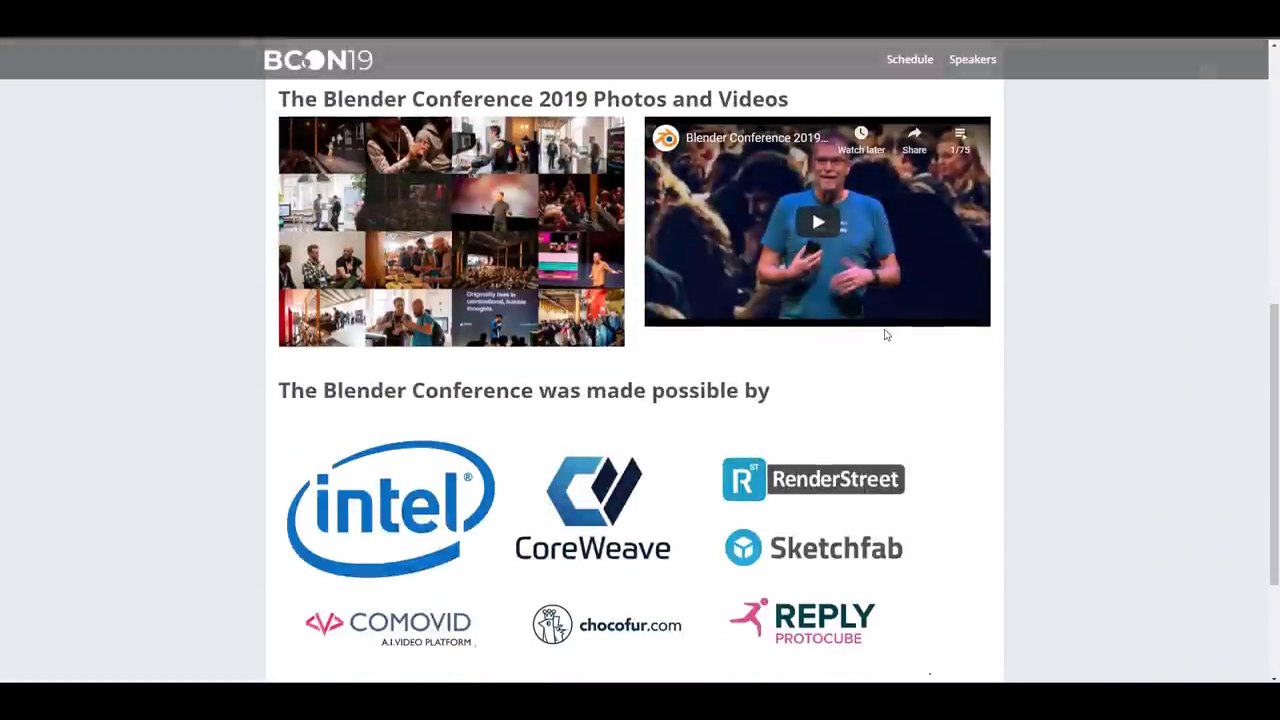
scroll(885, 335, "up", 1)
scroll(885, 336, "up", 5)
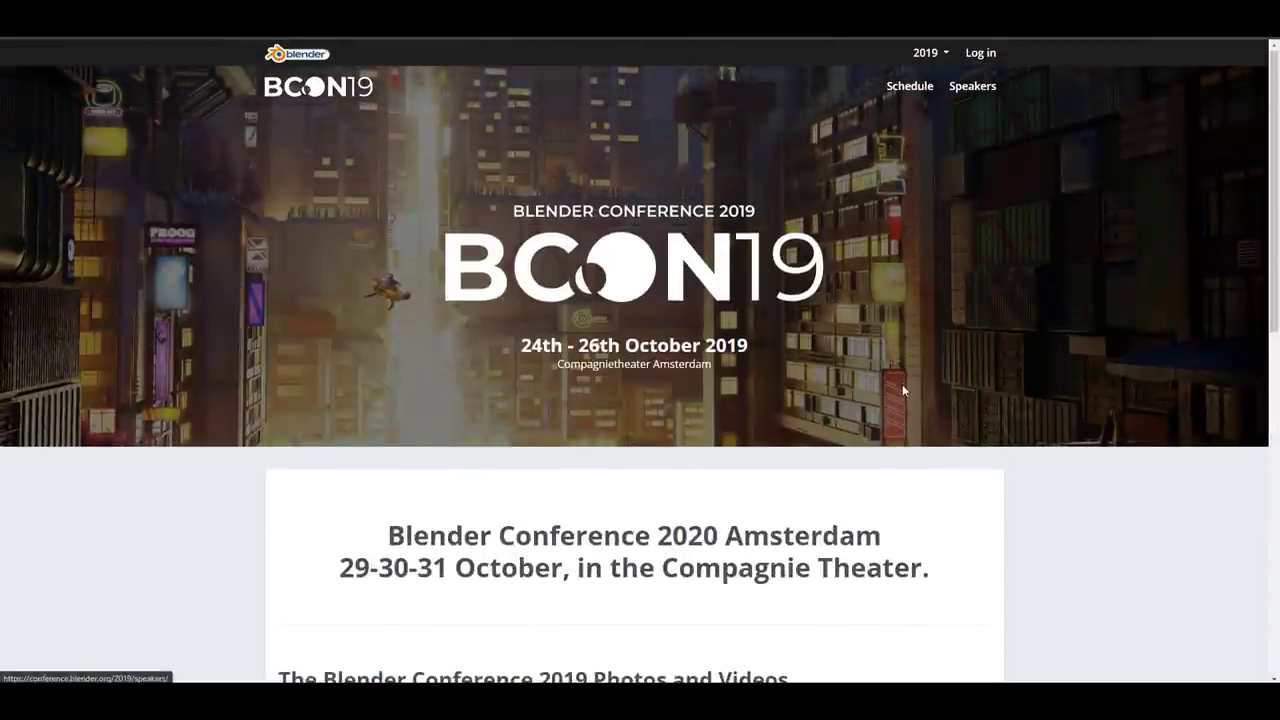
left_click(924, 53)
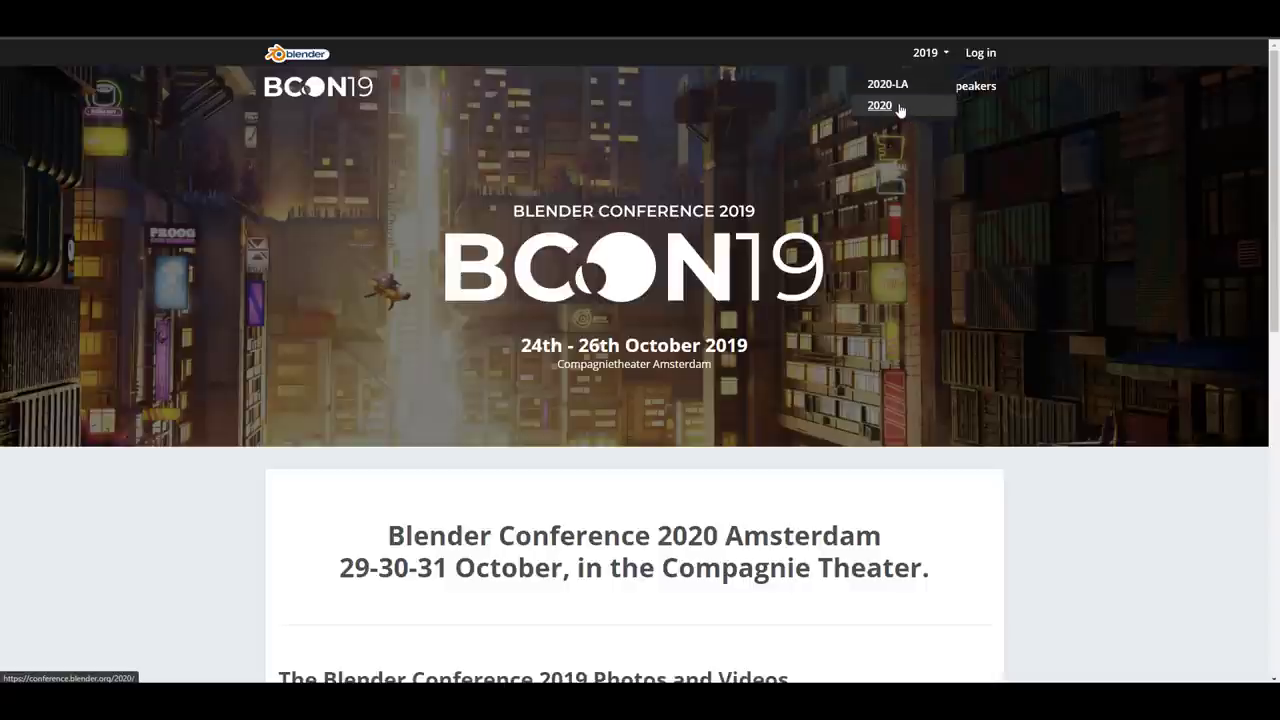
left_click(880, 106)
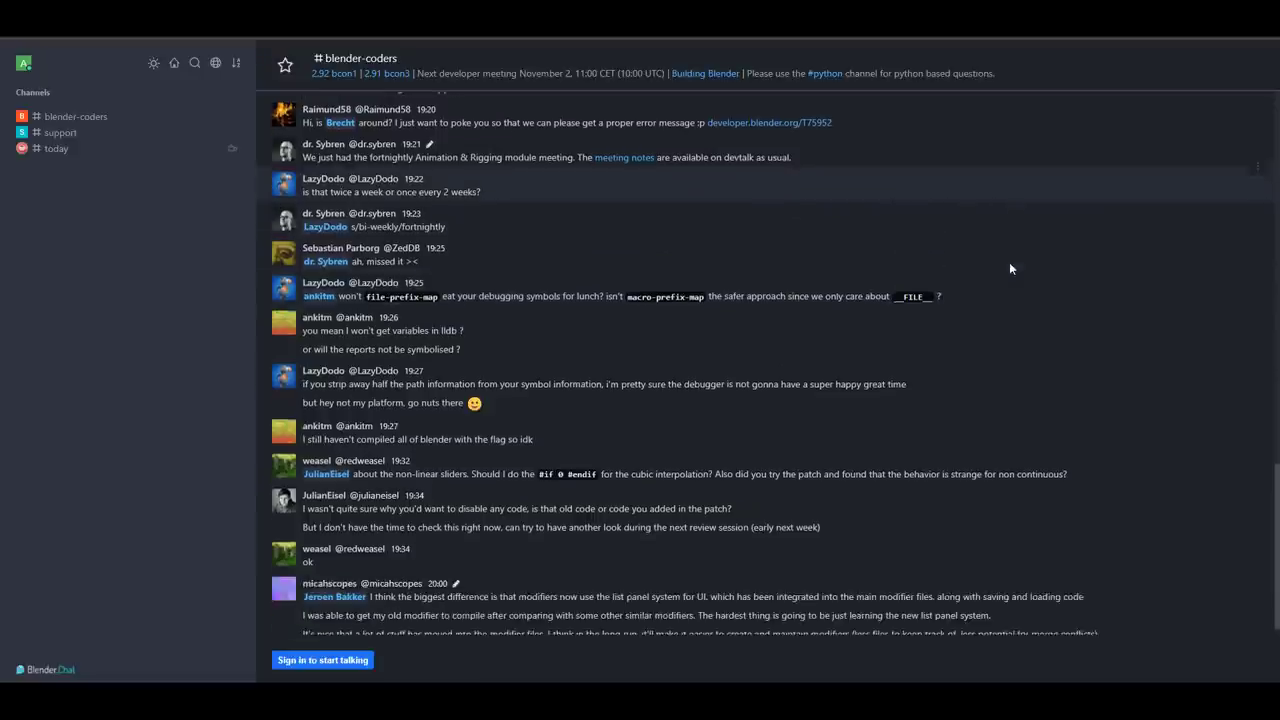
- Read back through the earlier messages in the blender-coders channel
scroll(1009, 268, "up", 10)
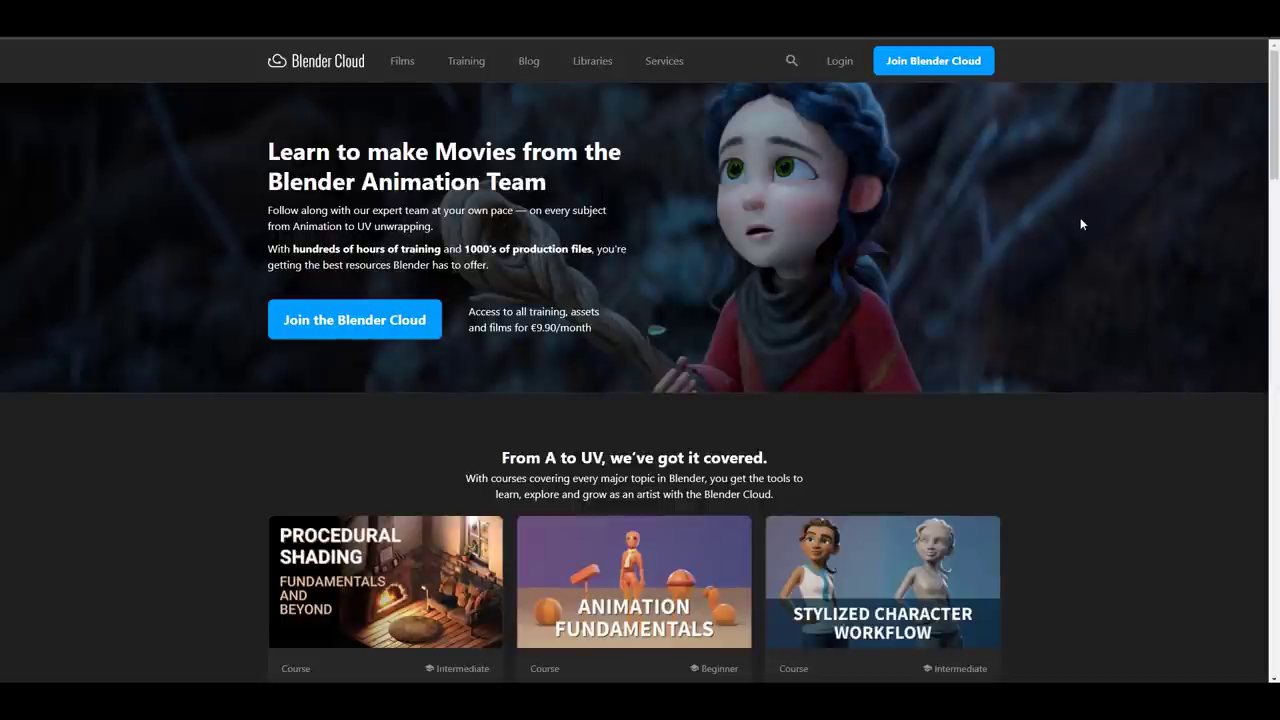
- Look through the Blender Cloud home page, from the training courses to the Support Blender Open Movies section
scroll(1081, 235, "down", 3)
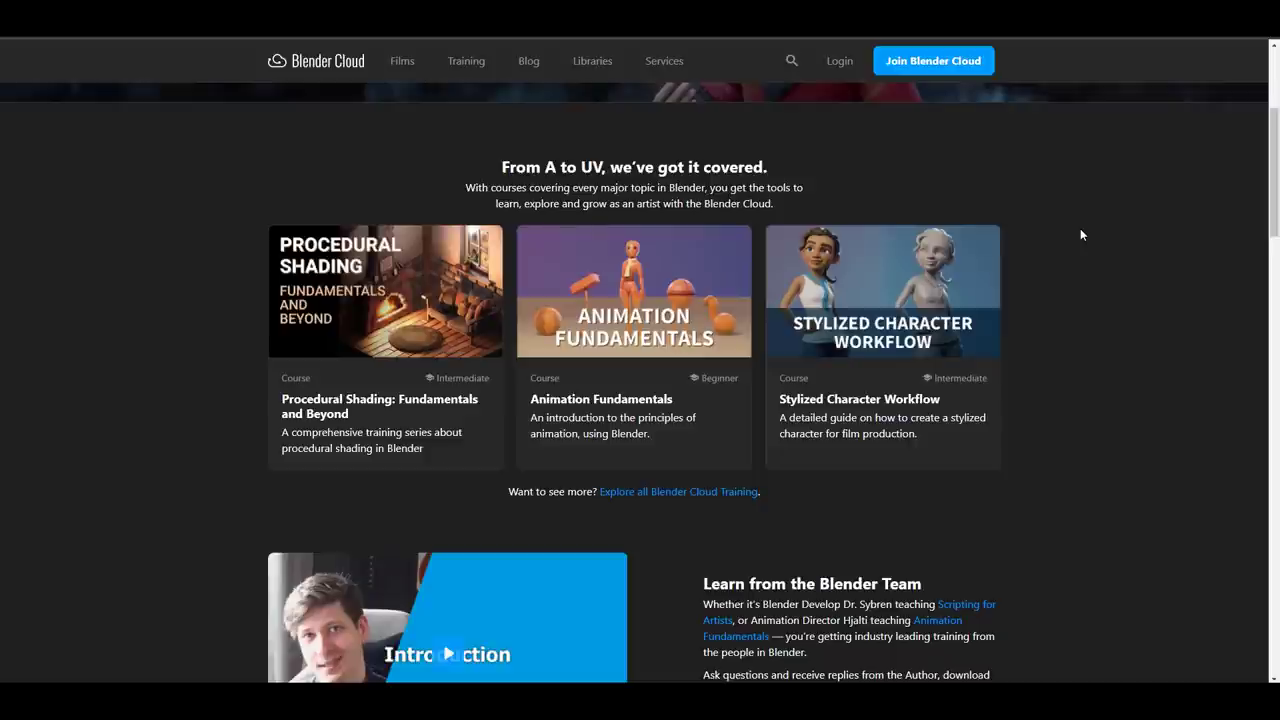
scroll(1081, 235, "up", 3)
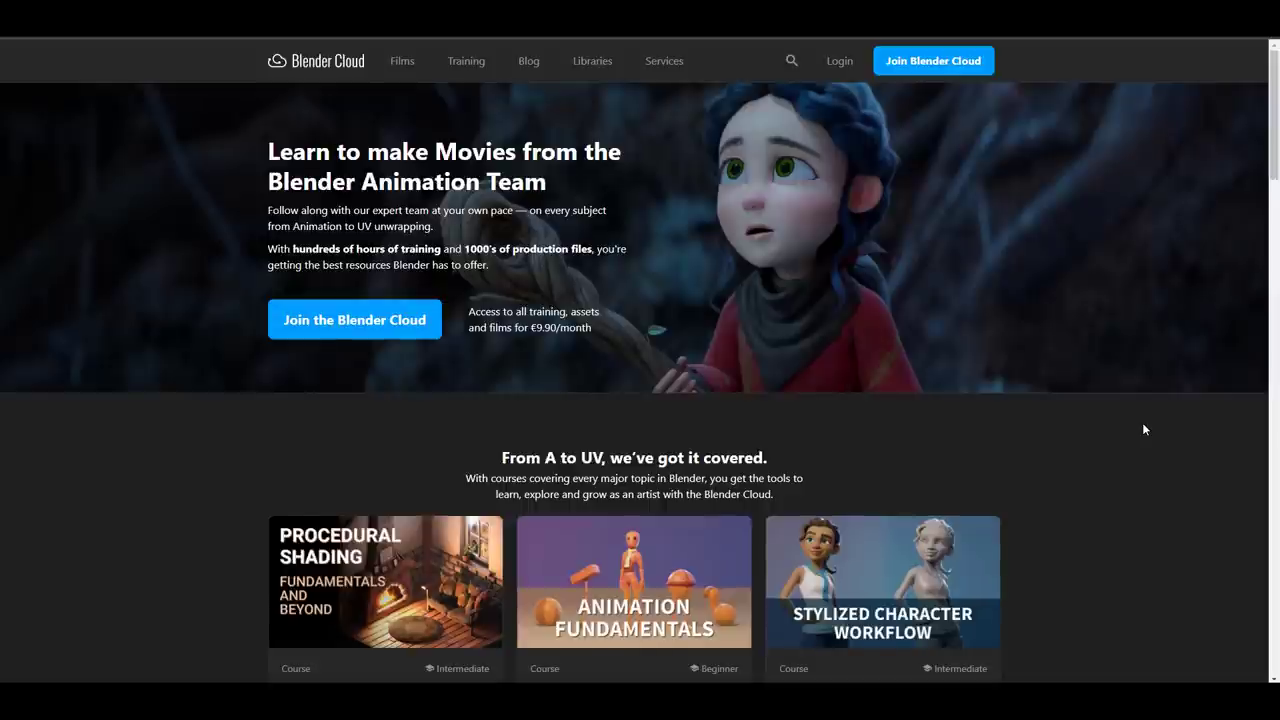
scroll(1142, 422, "down", 2)
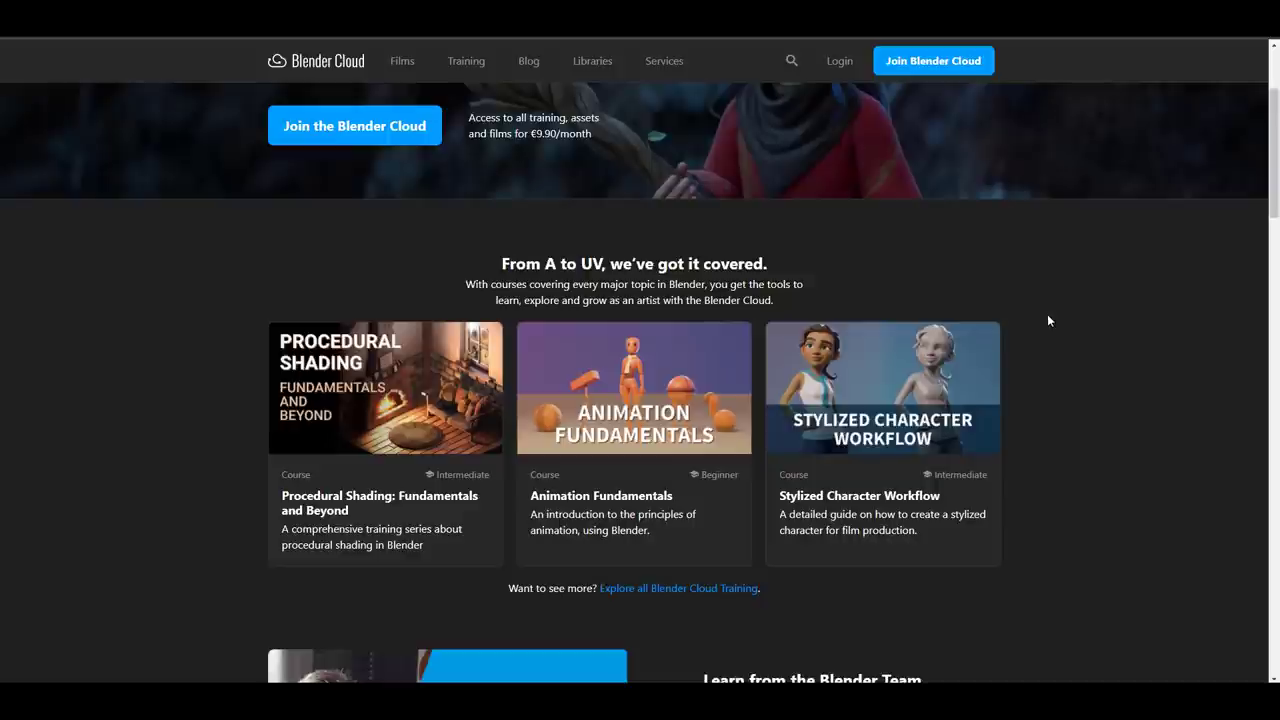
scroll(1048, 320, "down", 2)
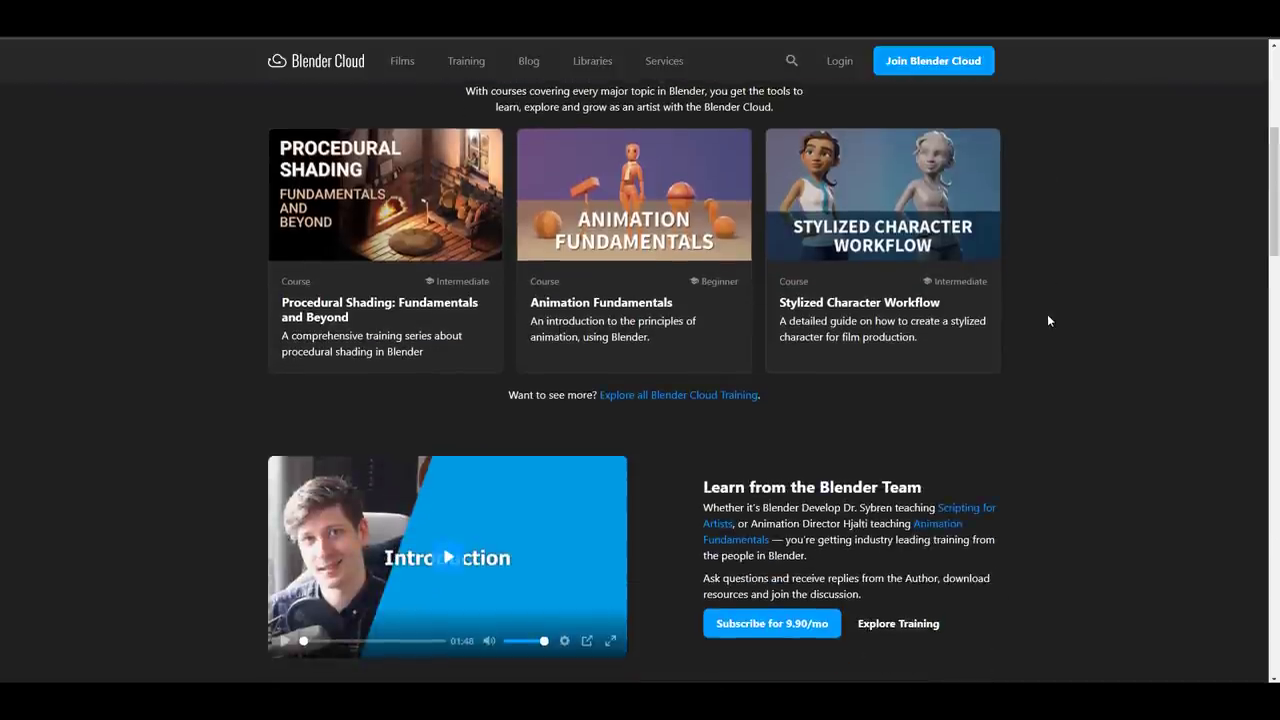
scroll(1048, 320, "down", 1)
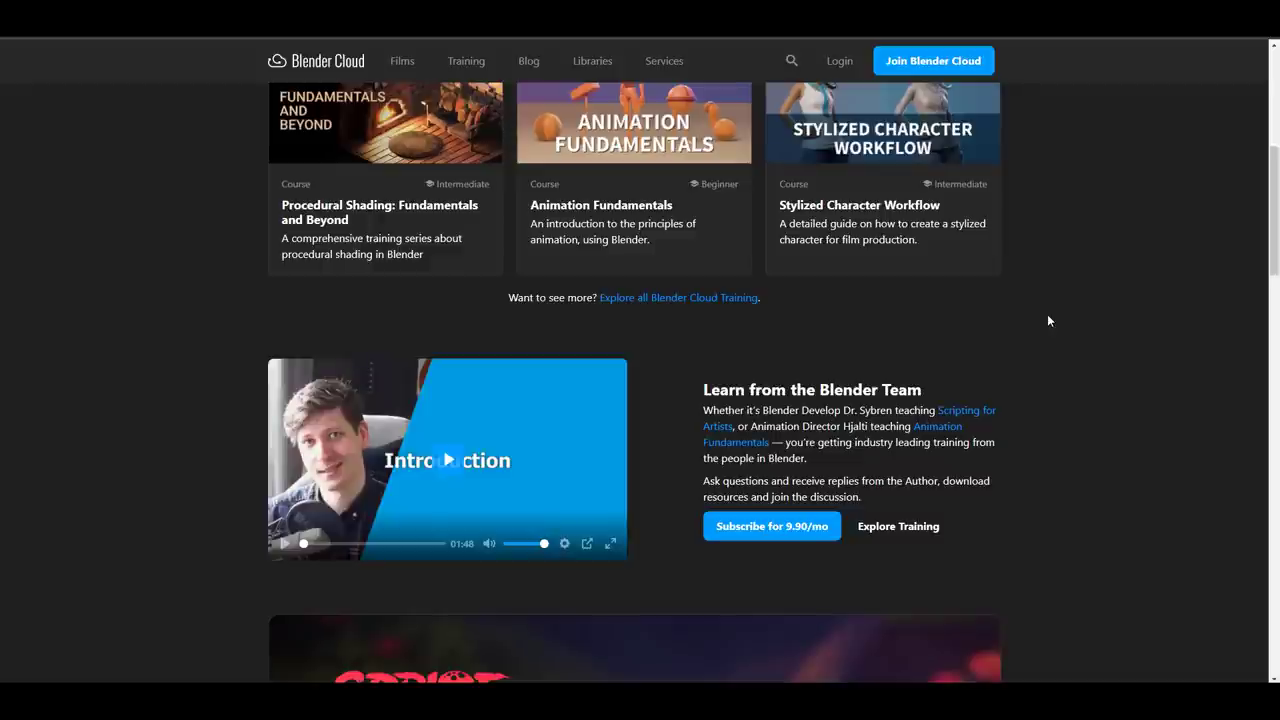
scroll(1048, 320, "down", 4)
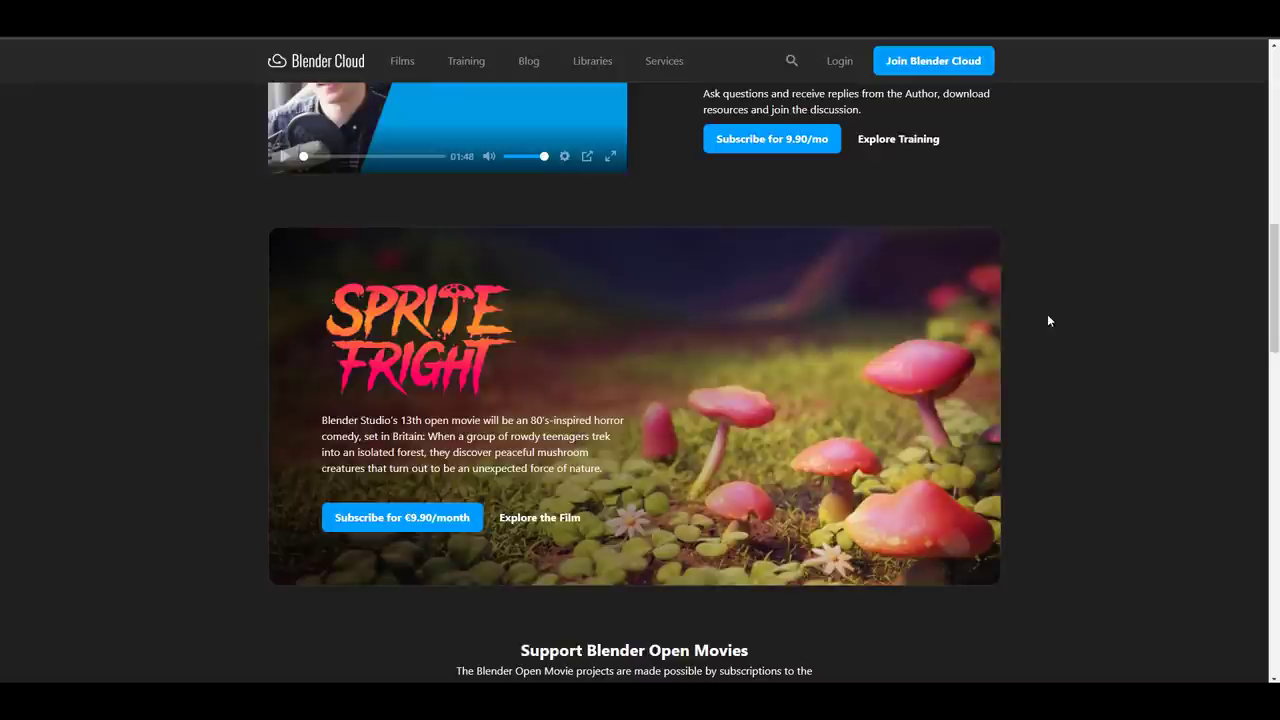
scroll(963, 309, "down", 5)
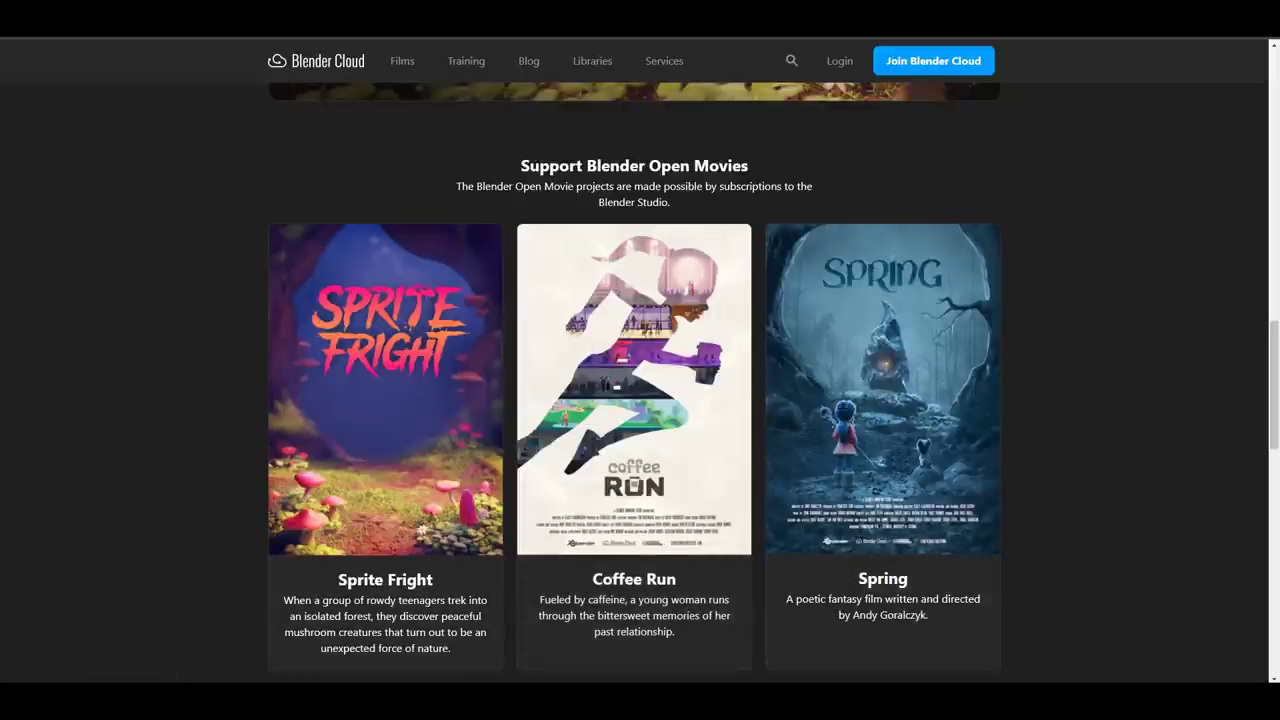
- Open the Sprite Fright announcement blog post and read it through to the comments
left_click(905, 92)
scroll(1031, 461, "down", 2)
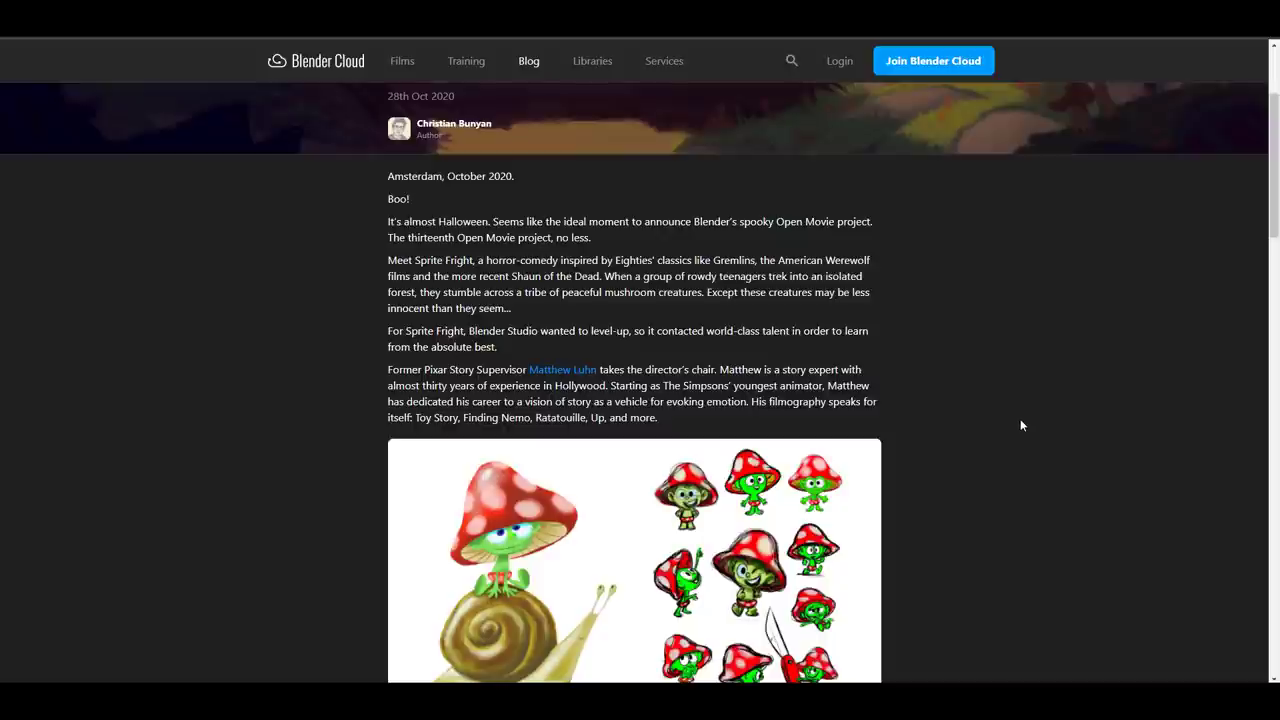
scroll(1019, 428, "down", 2)
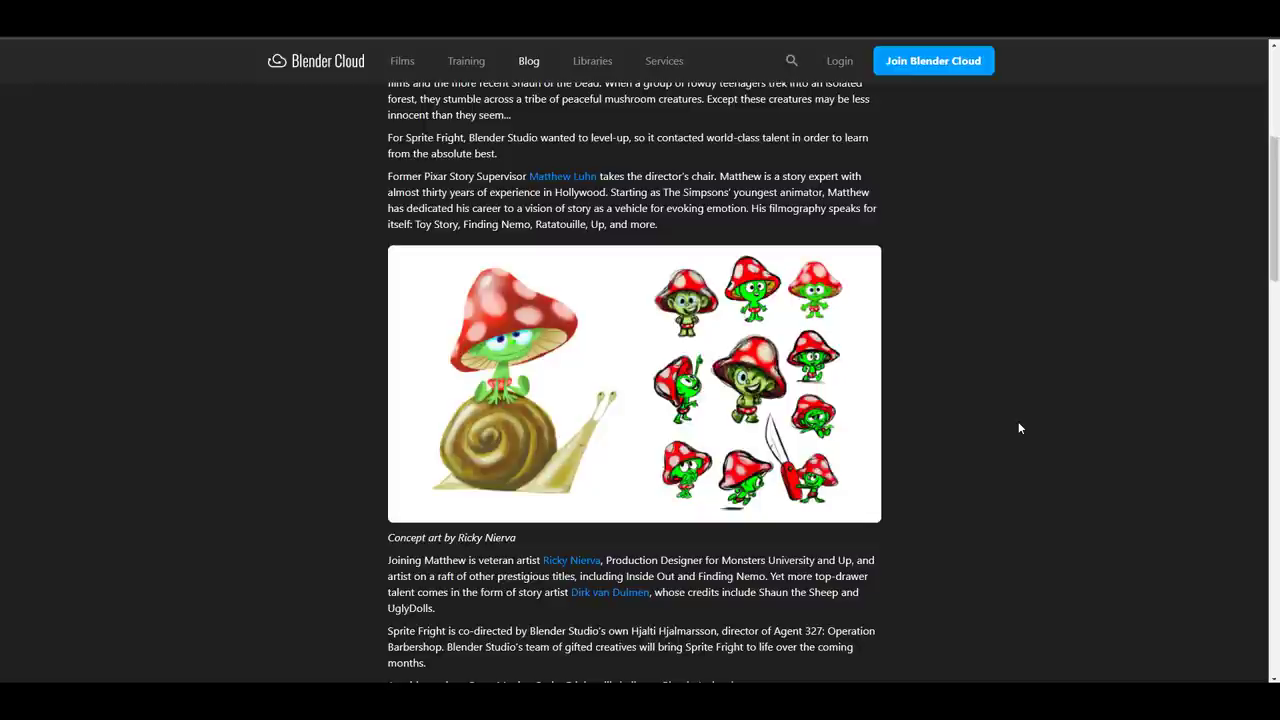
scroll(1019, 428, "down", 10)
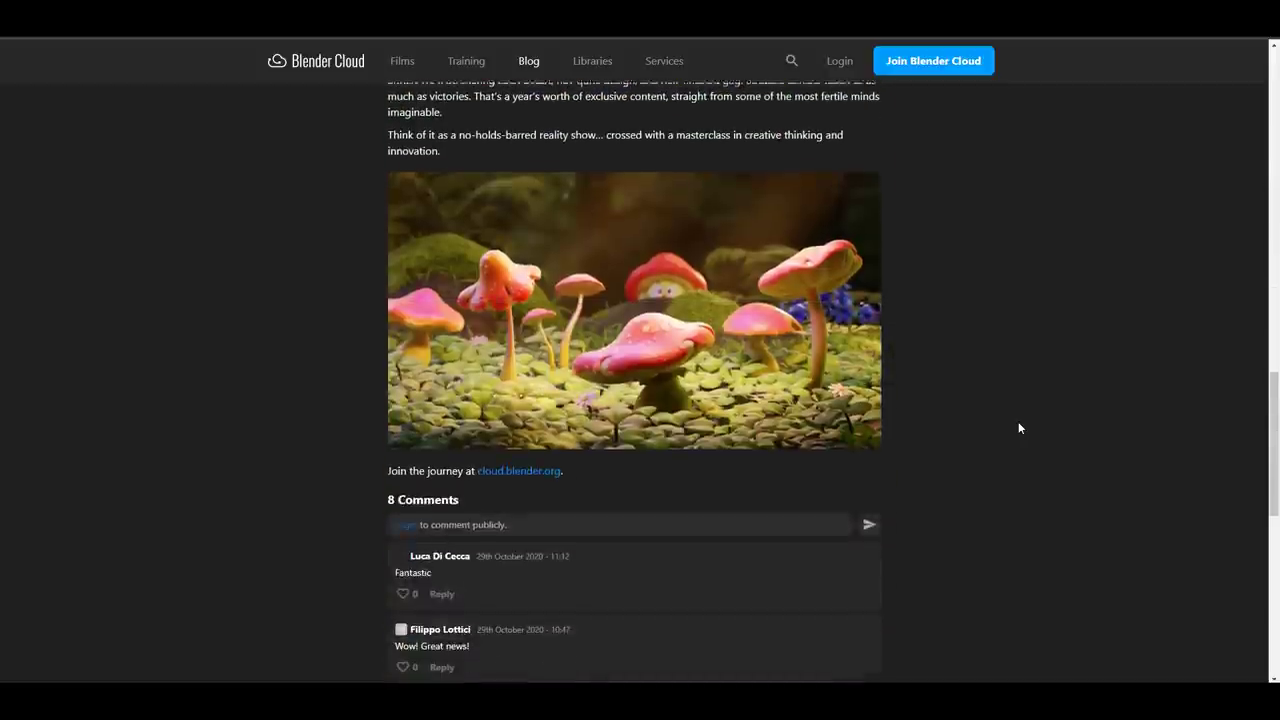
scroll(1019, 428, "up", 20)
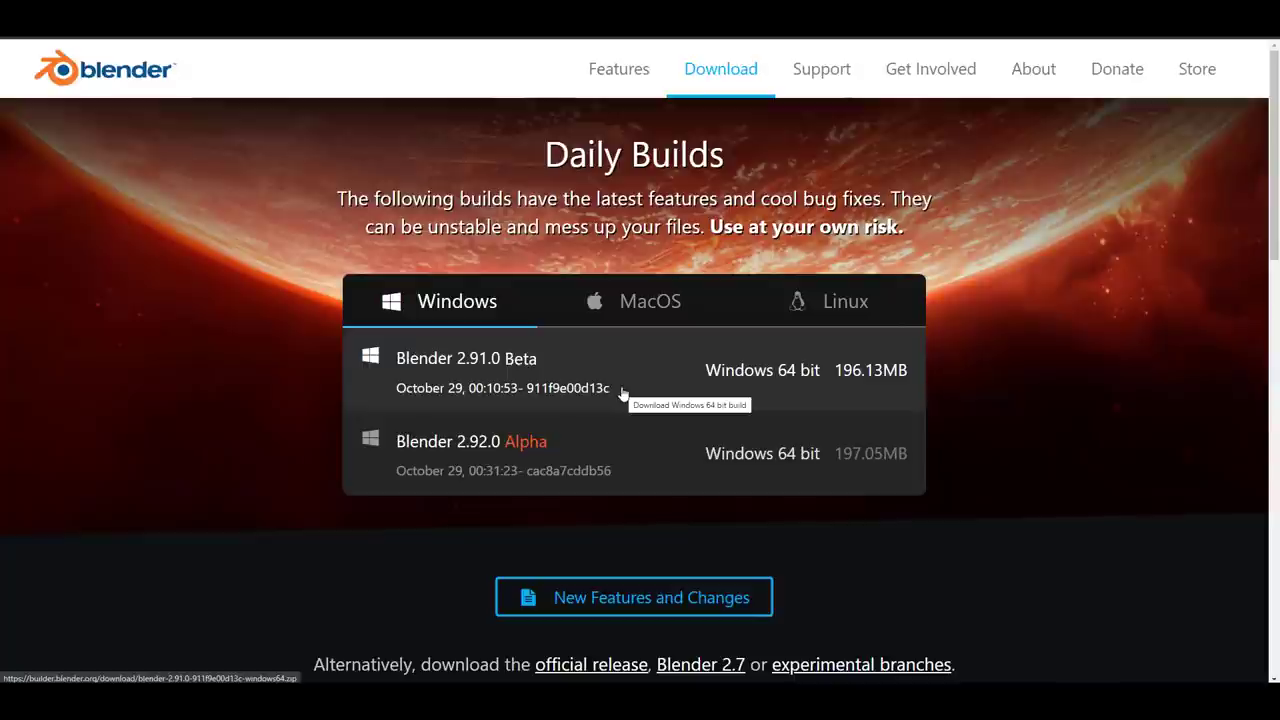
- Look over the Windows downloads on Blender's Daily Builds page
scroll(1030, 385, "down", 1)
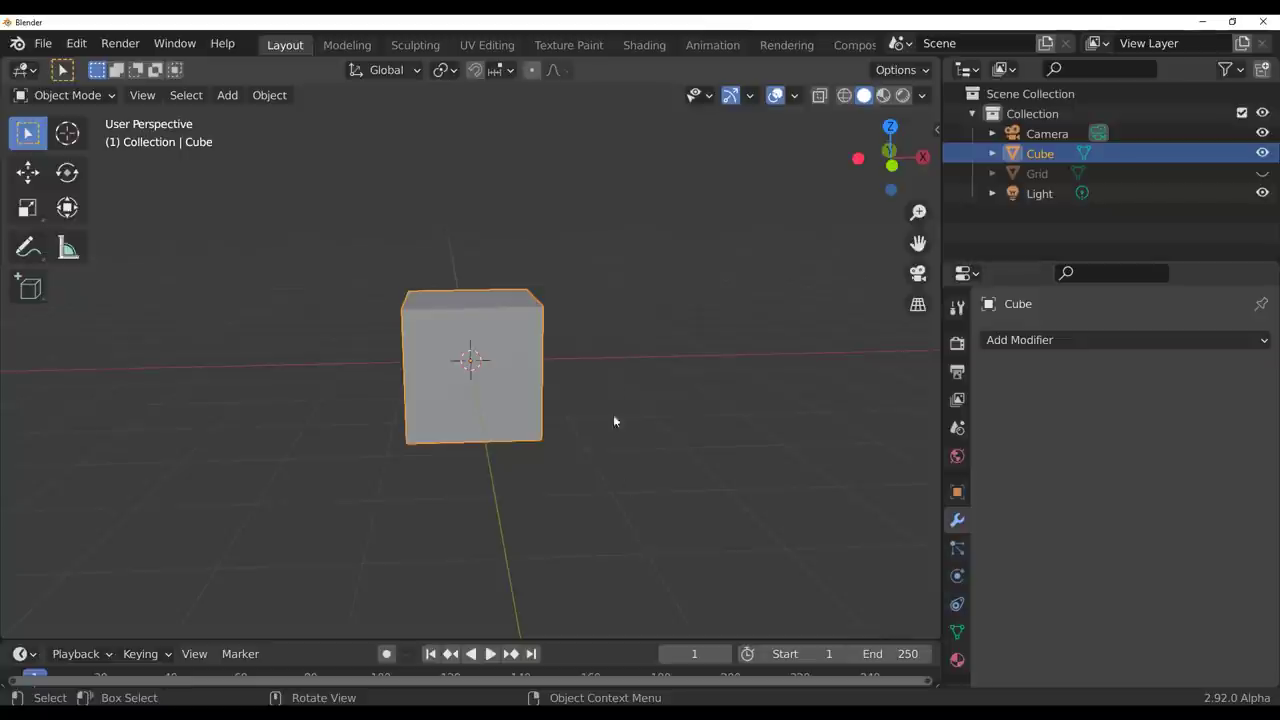
- Switch to Blender, examine the default cube from several angles and leave it deselected
middle_click_drag(614, 420, 537, 434)
left_click(582, 432)
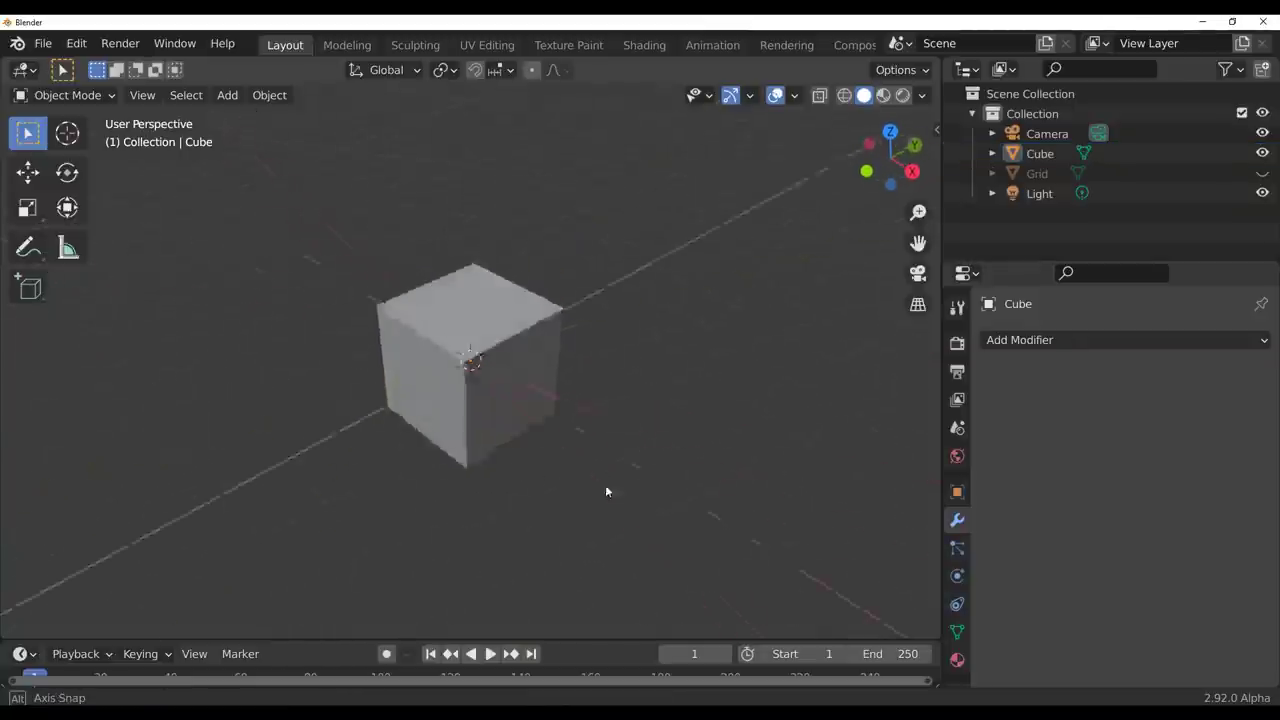
middle_click_drag(605, 484, 724, 468)
scroll(500, 384, "up", 3)
scroll(500, 384, "down", 5)
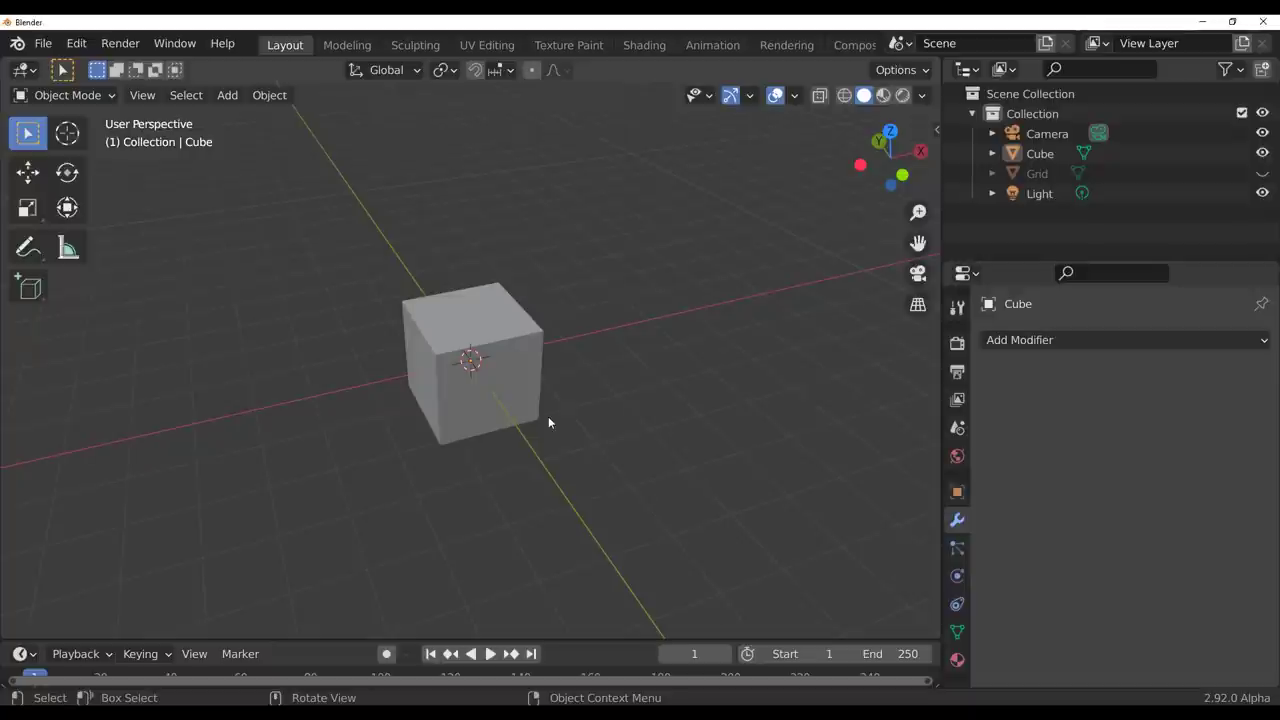
mouse_move(549, 423)
middle_mouse_down()
mouse_move(566, 449)
mouse_move(537, 423)
mouse_move(569, 432)
middle_mouse_up()
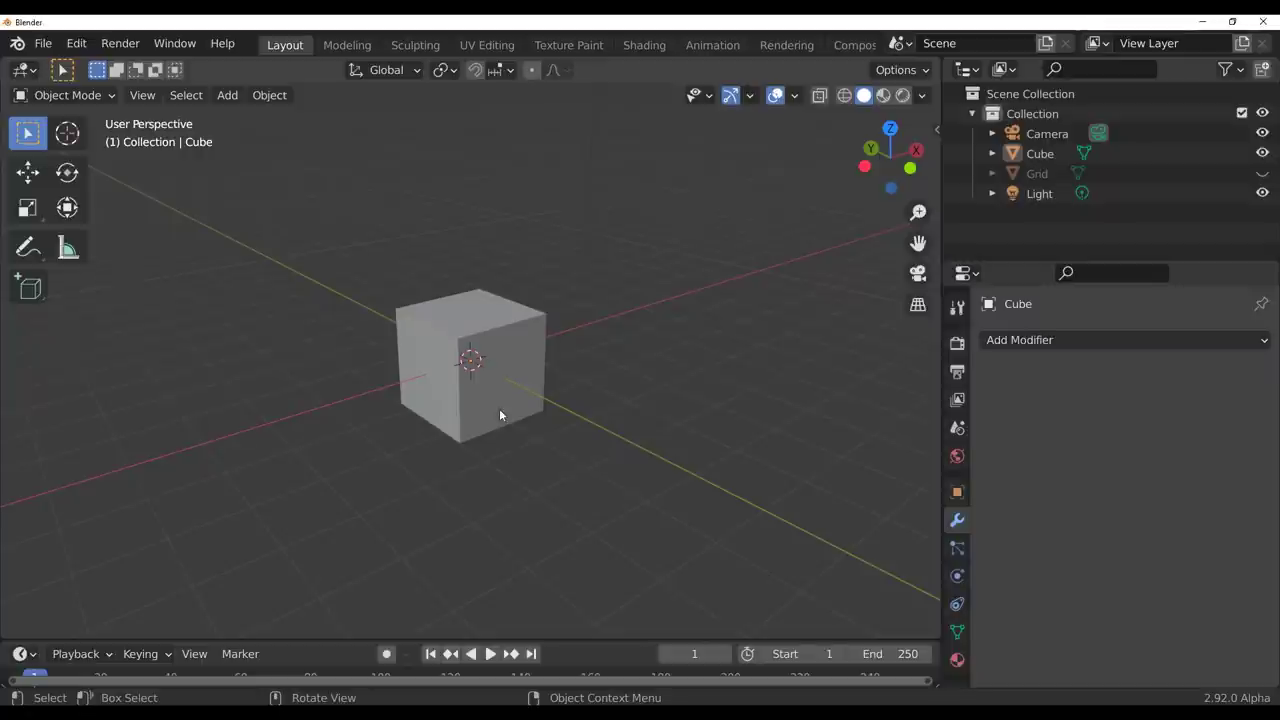
middle_click_drag(646, 477, 193, 468)
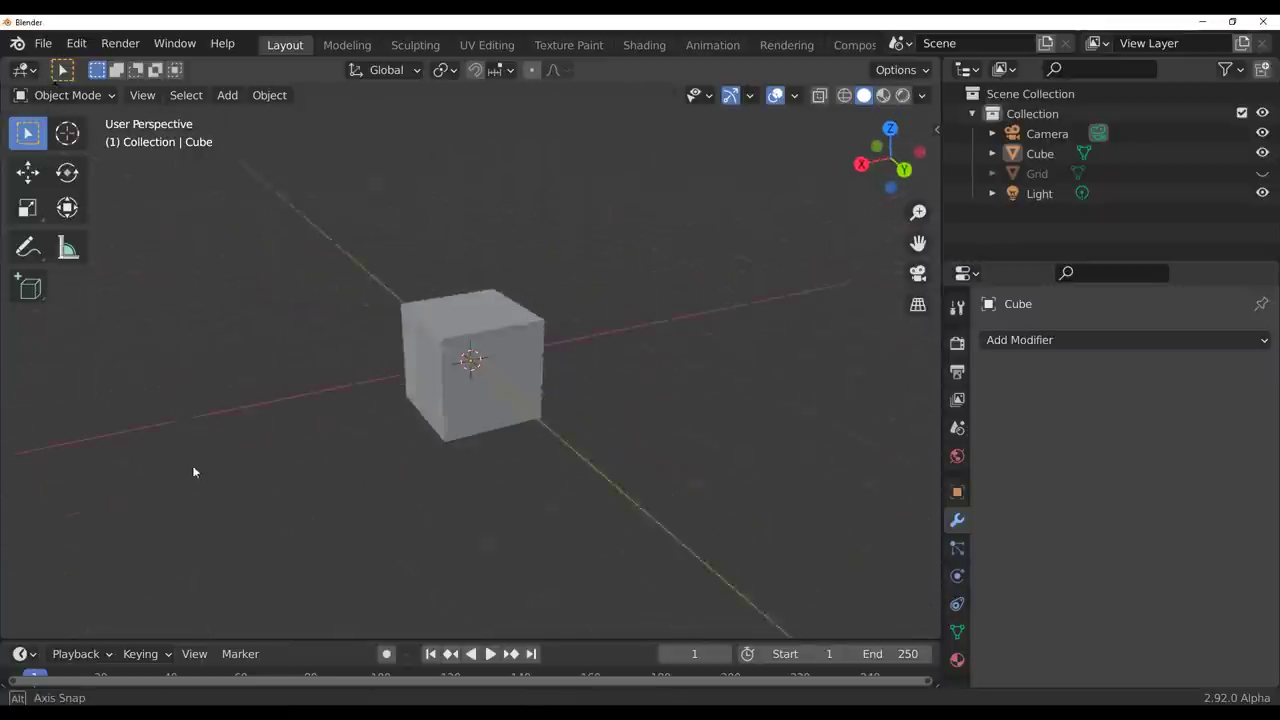
left_click(502, 328)
left_click(650, 360)
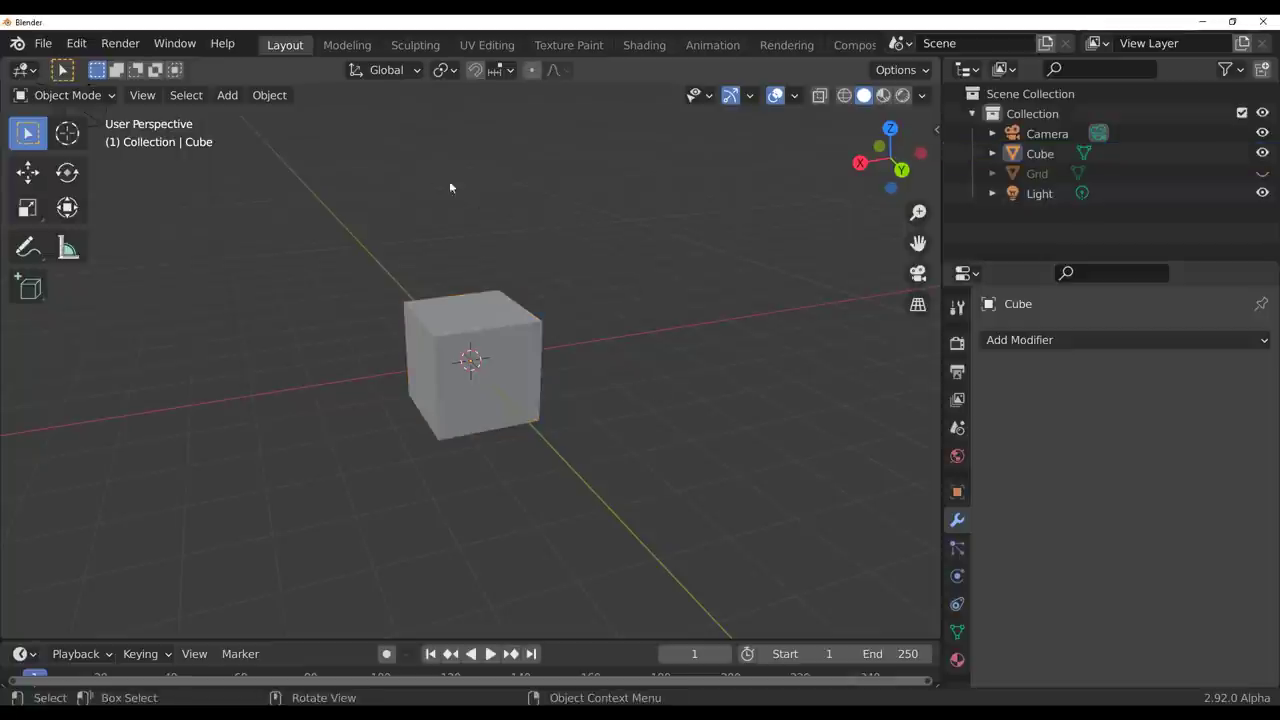
- Try a narrow box selection over the left edge of the cube in Object Mode
key("b")
left_click_drag(386, 157, 422, 469)
middle_click_drag(422, 469, 498, 404)
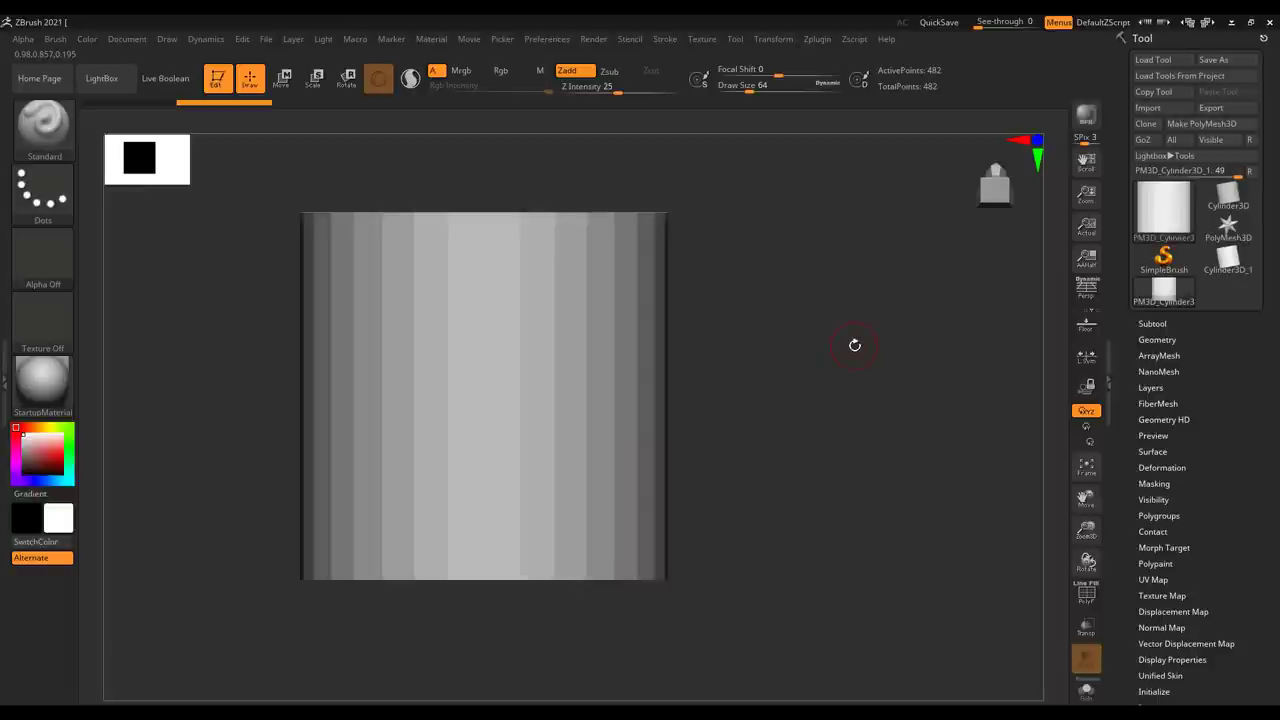
- In ZBrush, draw a SelectRect visibility rectangle over the cylinder, leaving out its uppermost strip
key("ctrl+shift")
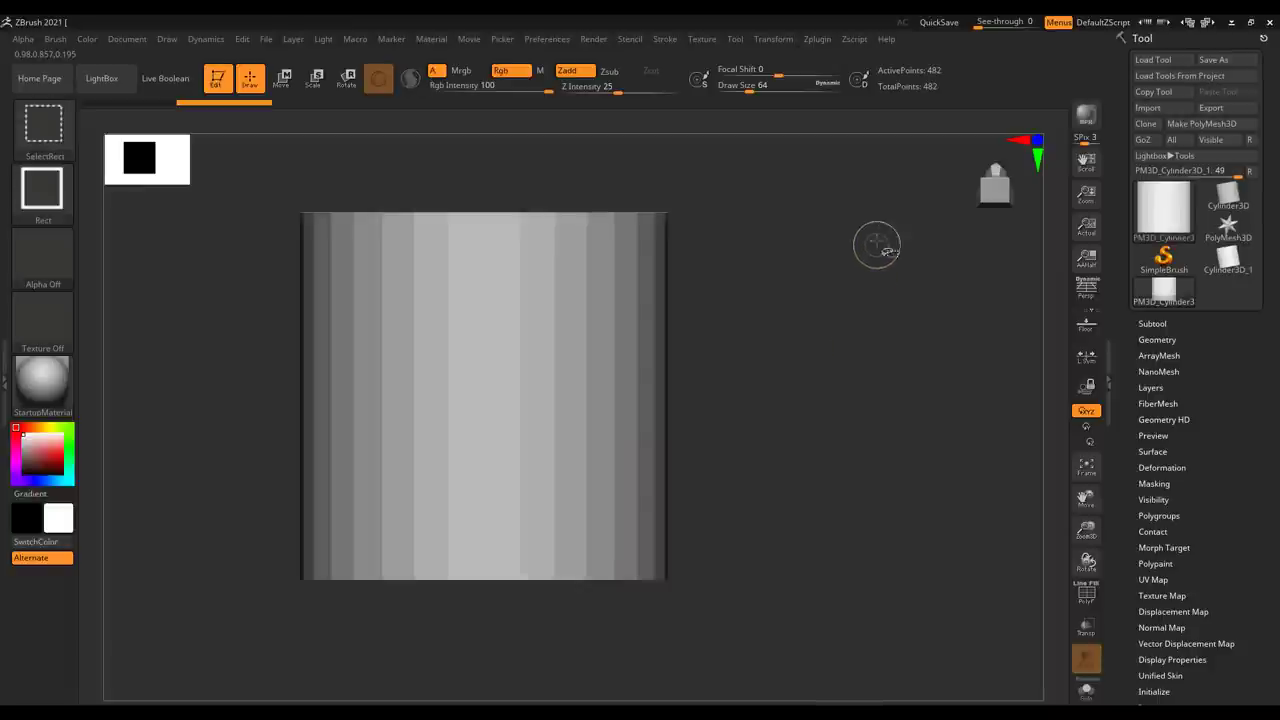
left_click_drag(877, 245, 280, 668, "ctrl+shift")
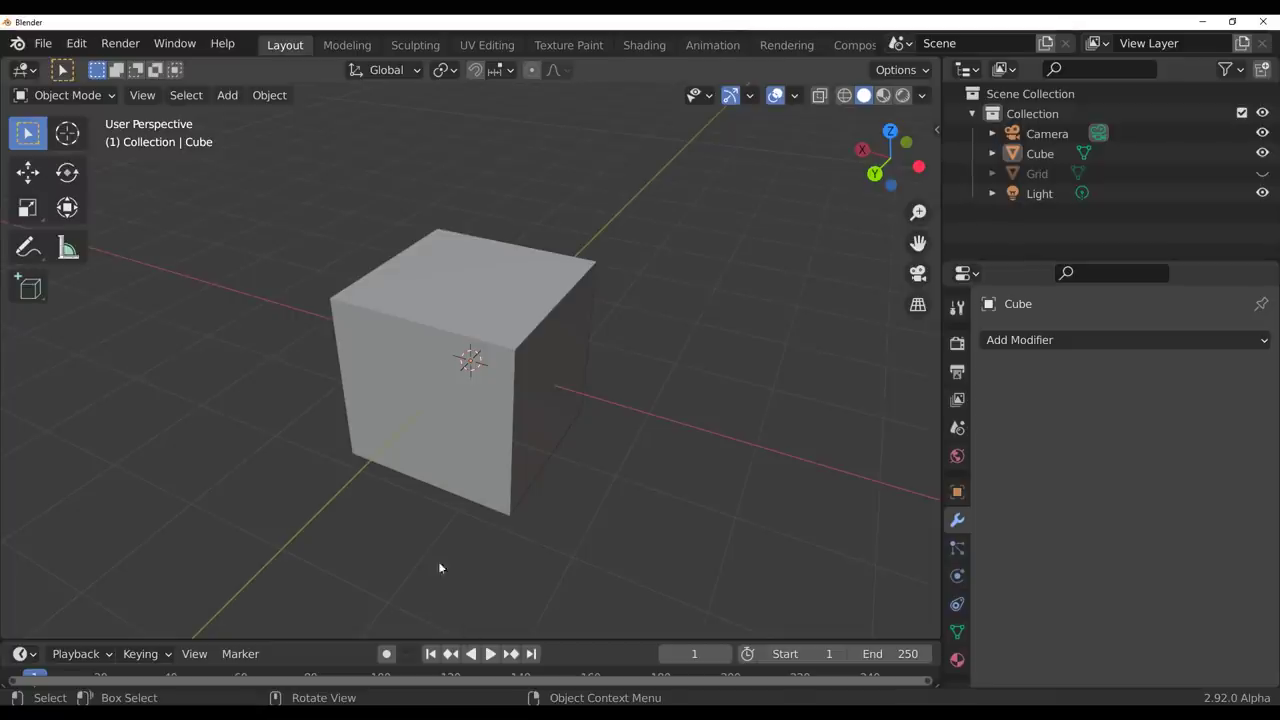
- Back in Blender, select the cube, switch it to Sculpt Mode and activate the Box Mask tool
left_click(489, 365)
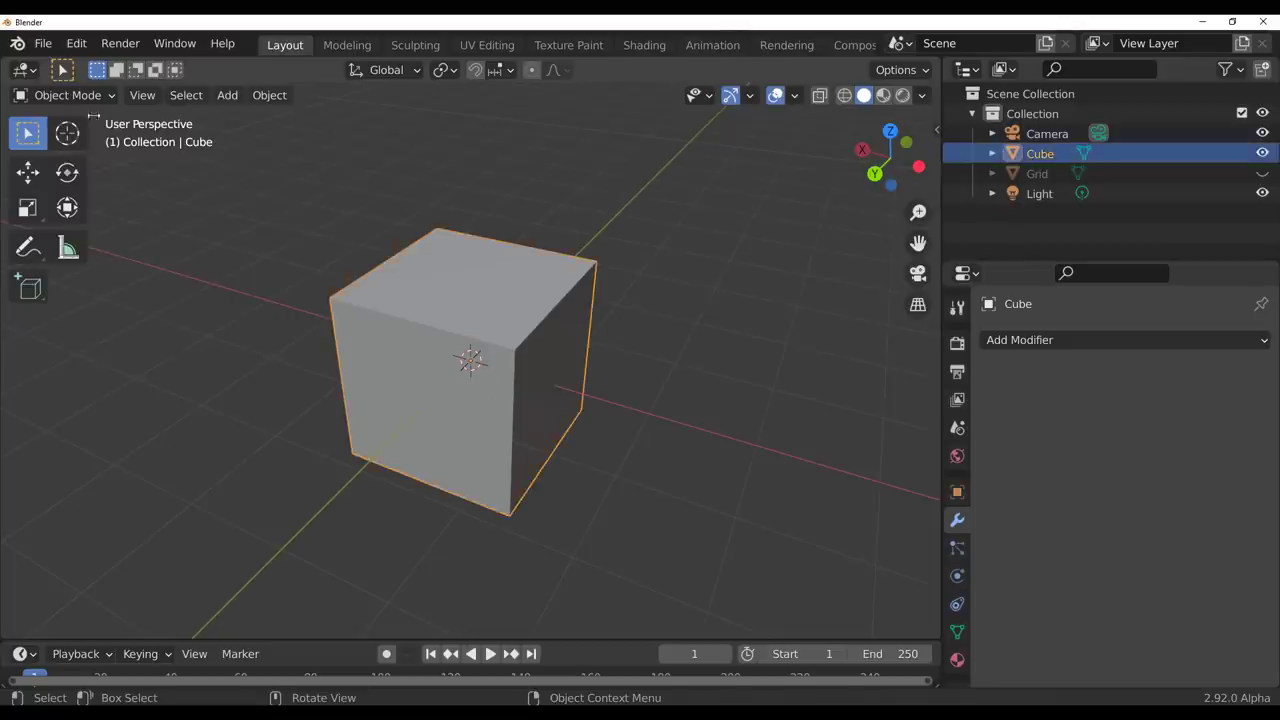
left_click(62, 95)
left_click(78, 164)
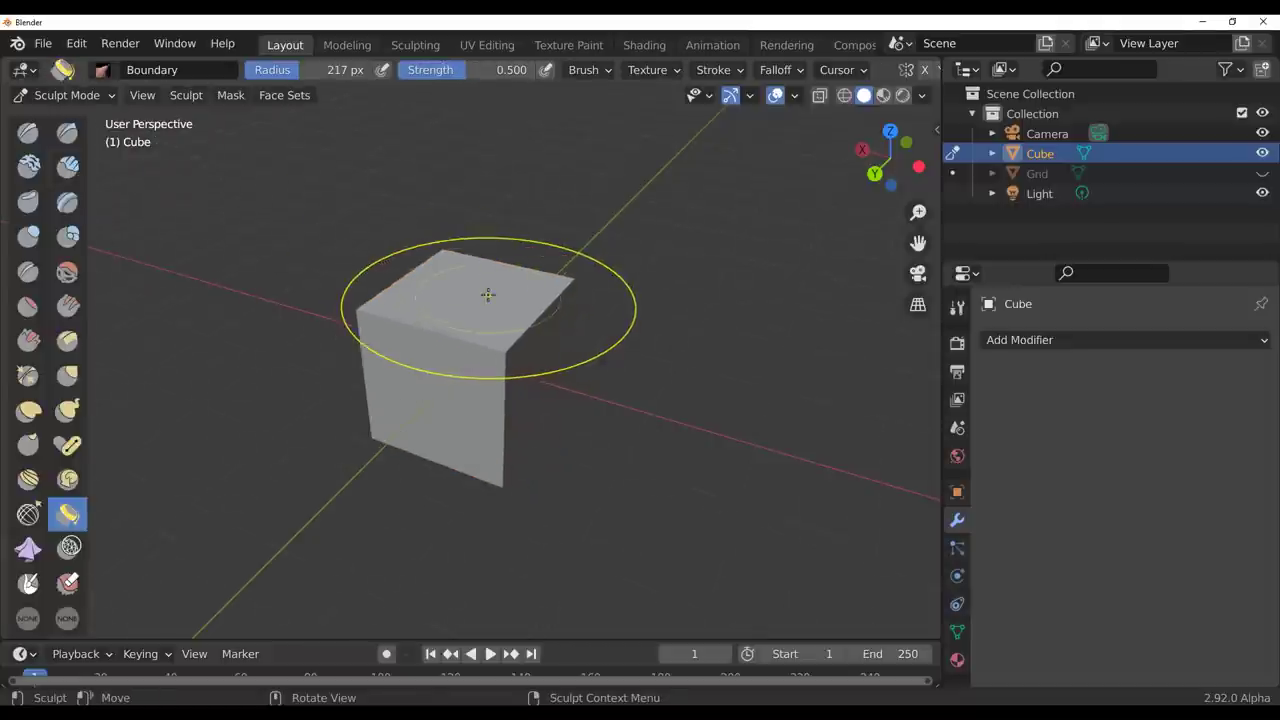
left_click(488, 294)
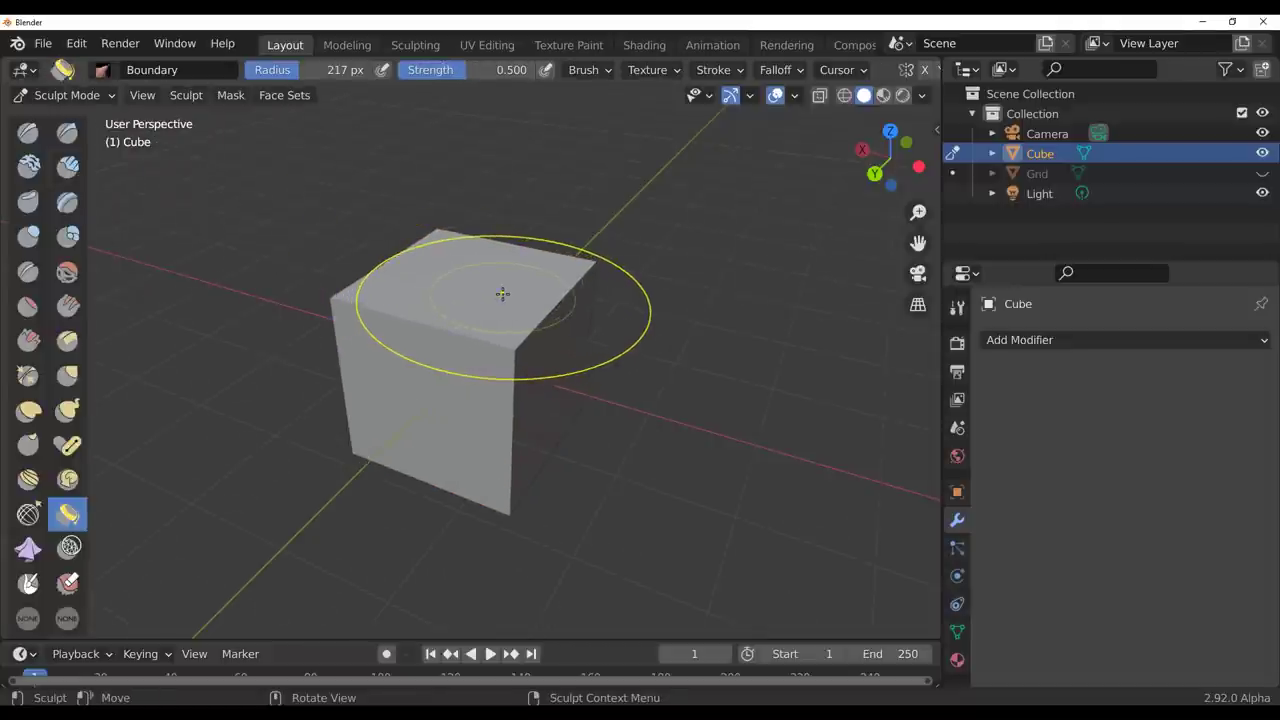
scroll(50, 535, "down", 4)
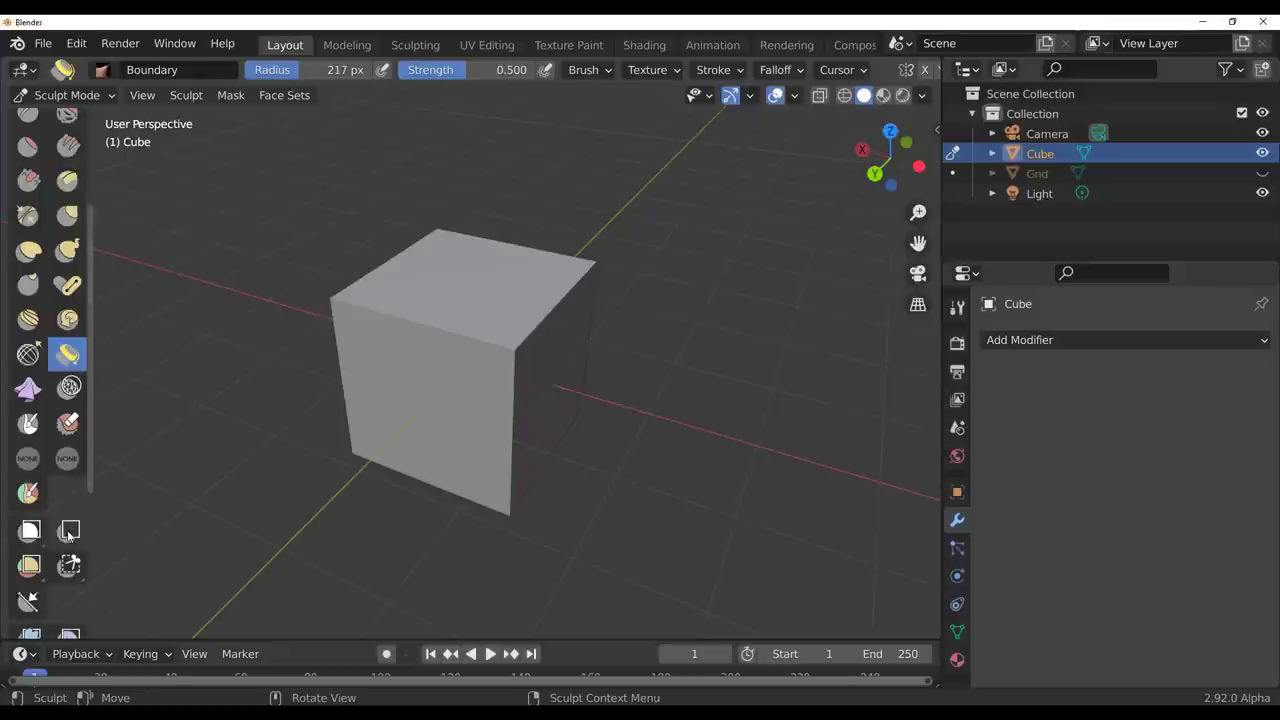
left_click(30, 533)
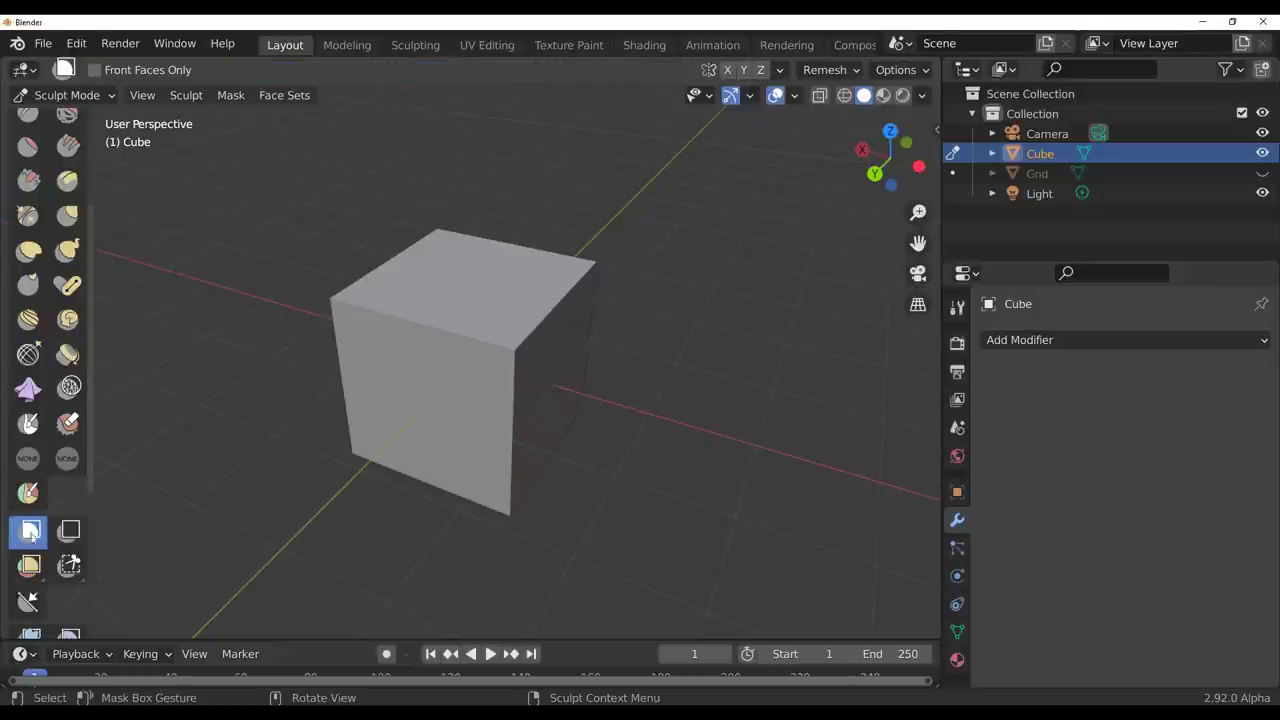
- Mask the upper part of the cube with a Box Mask selection and clear the mask again
left_click_drag(349, 179, 534, 377)
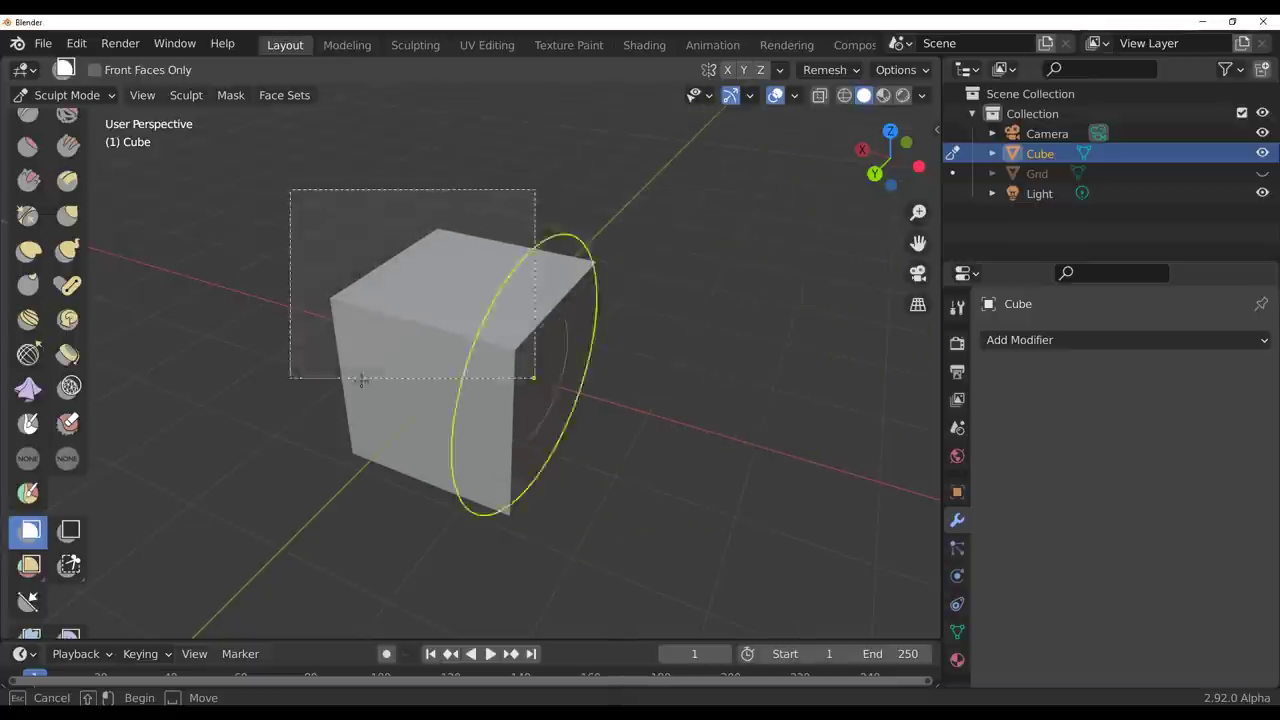
left_click_drag(362, 379, 410, 355)
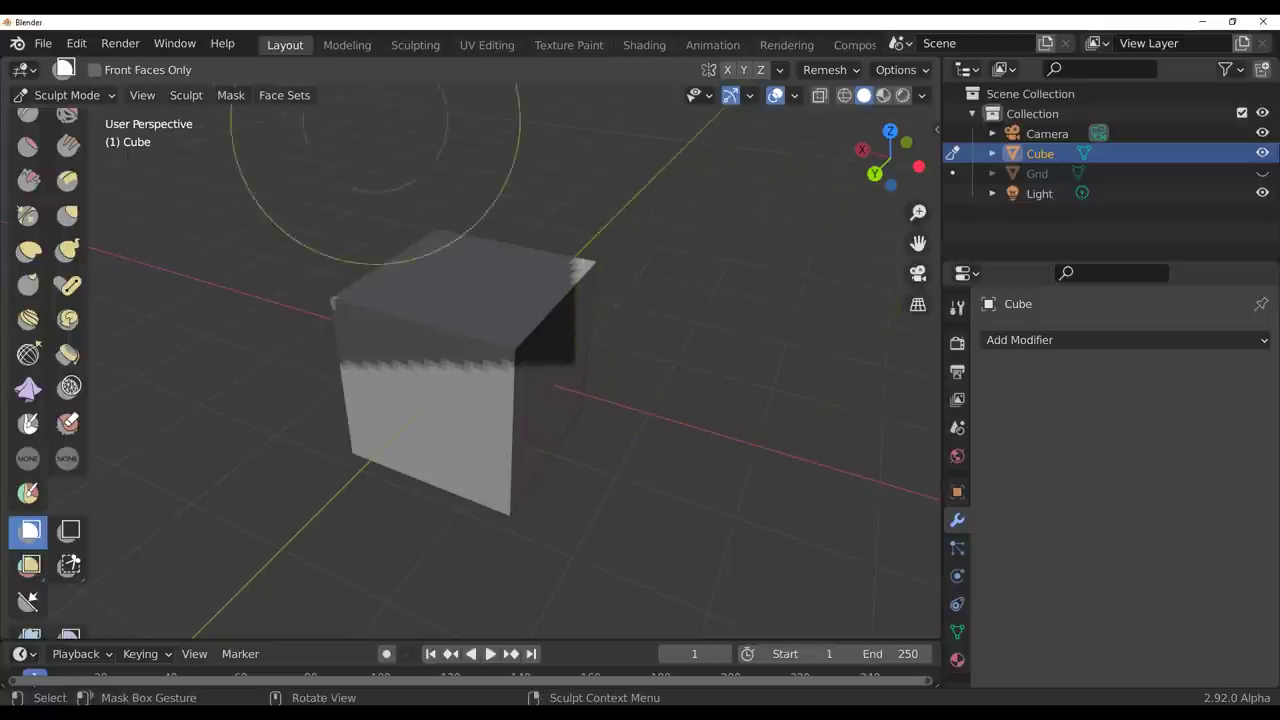
left_click(231, 95)
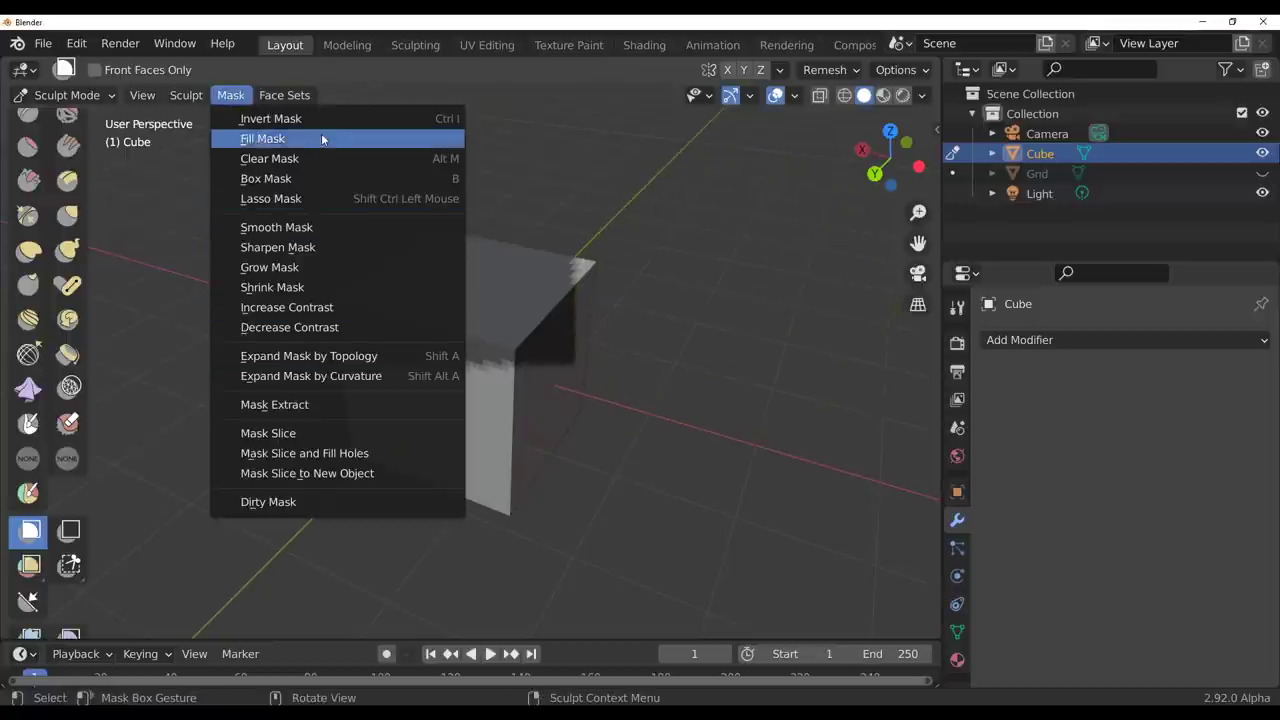
left_click(336, 157)
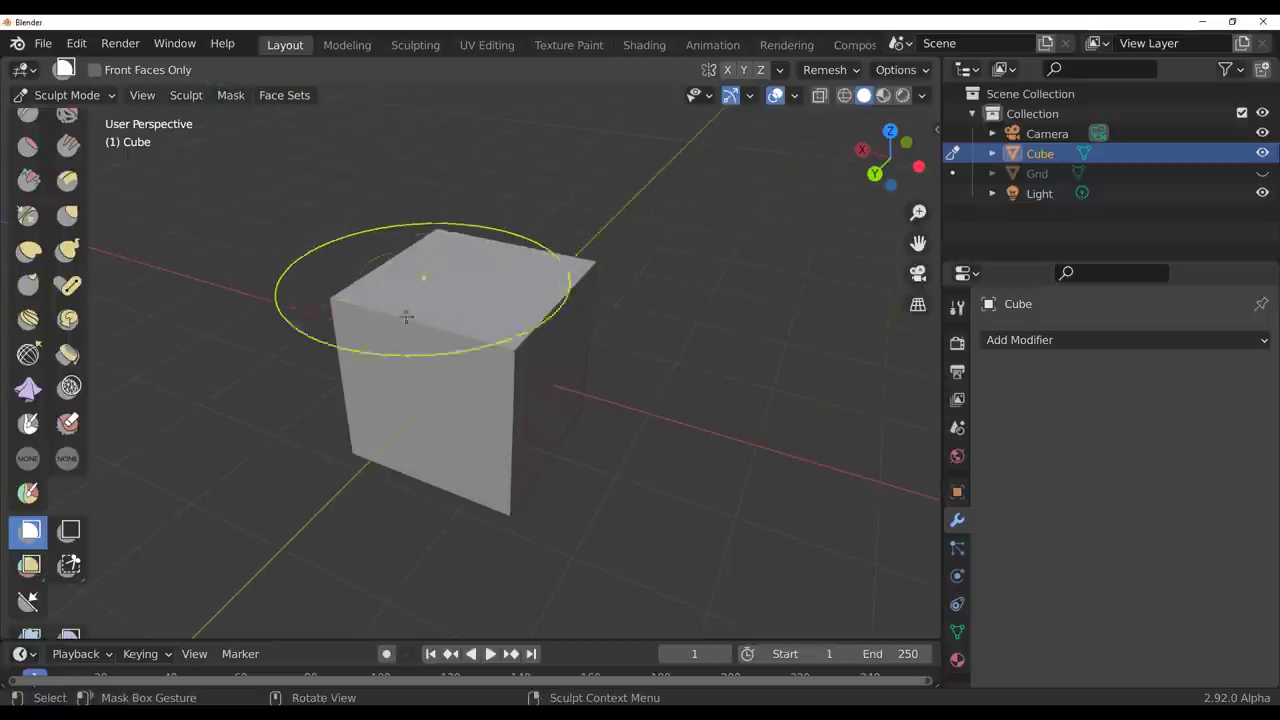
- Activate the Line Project tool, try several line cuts across the cube and undo them
scroll(37, 500, "down", 5)
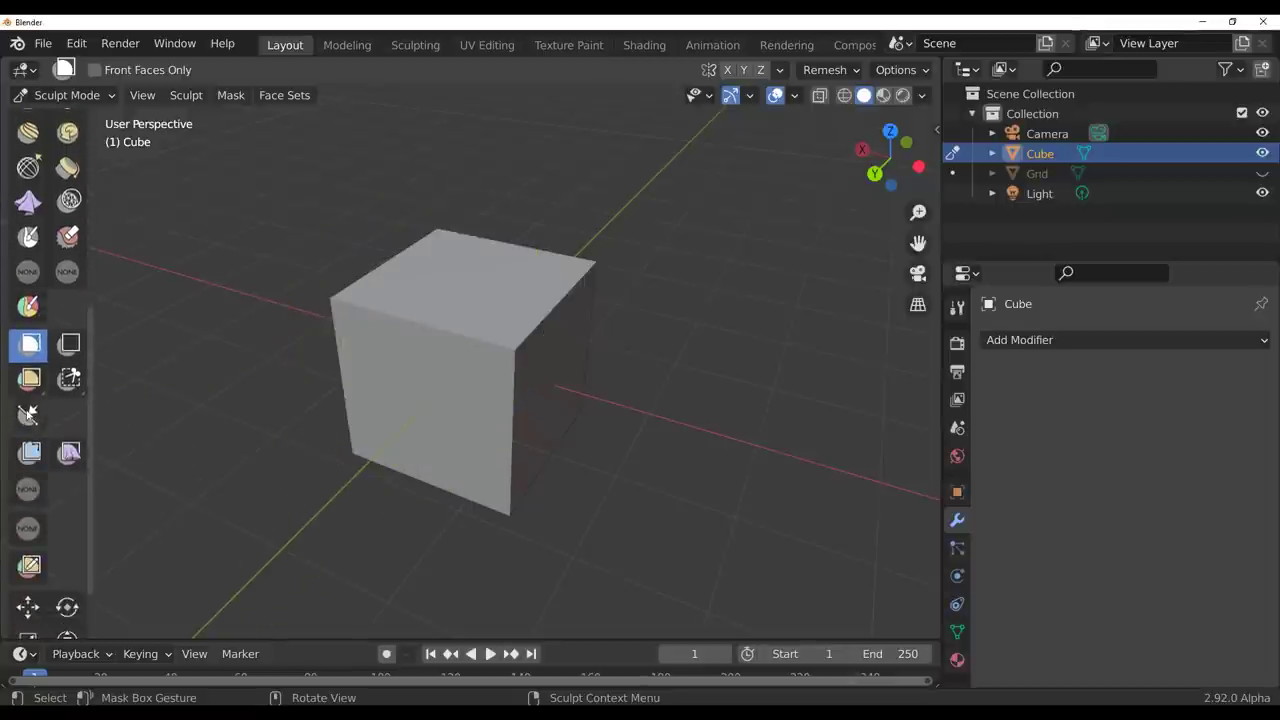
left_click(28, 414)
mouse_move(275, 337)
left_mouse_down()
mouse_move(665, 440)
mouse_move(677, 422)
mouse_move(643, 470)
mouse_move(760, 440)
mouse_move(600, 440)
mouse_move(668, 430)
mouse_move(640, 445)
mouse_move(655, 467)
left_mouse_up()
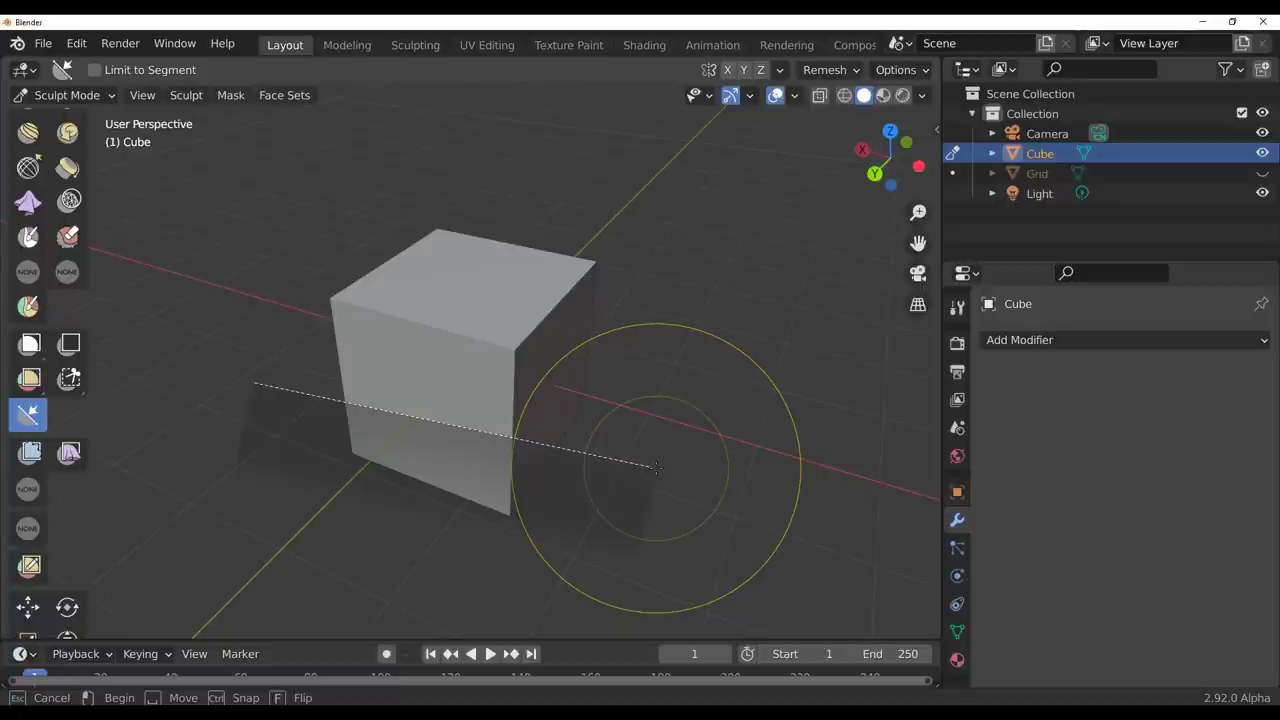
mouse_move(655, 467)
left_mouse_down()
mouse_move(623, 429)
mouse_move(587, 445)
mouse_move(606, 457)
mouse_move(606, 491)
mouse_move(469, 425)
mouse_move(575, 488)
mouse_move(465, 450)
mouse_move(520, 457)
mouse_move(500, 463)
mouse_move(548, 490)
mouse_move(665, 460)
mouse_move(655, 480)
mouse_move(512, 435)
mouse_move(614, 445)
mouse_move(615, 470)
mouse_move(693, 467)
mouse_move(705, 440)
mouse_move(725, 505)
mouse_move(631, 508)
mouse_move(660, 430)
mouse_move(480, 394)
mouse_move(451, 406)
mouse_move(562, 440)
mouse_move(688, 443)
mouse_move(477, 438)
mouse_move(688, 445)
mouse_move(622, 440)
mouse_move(638, 445)
mouse_move(500, 530)
mouse_move(300, 500)
mouse_move(300, 525)
mouse_move(306, 512)
left_mouse_up()
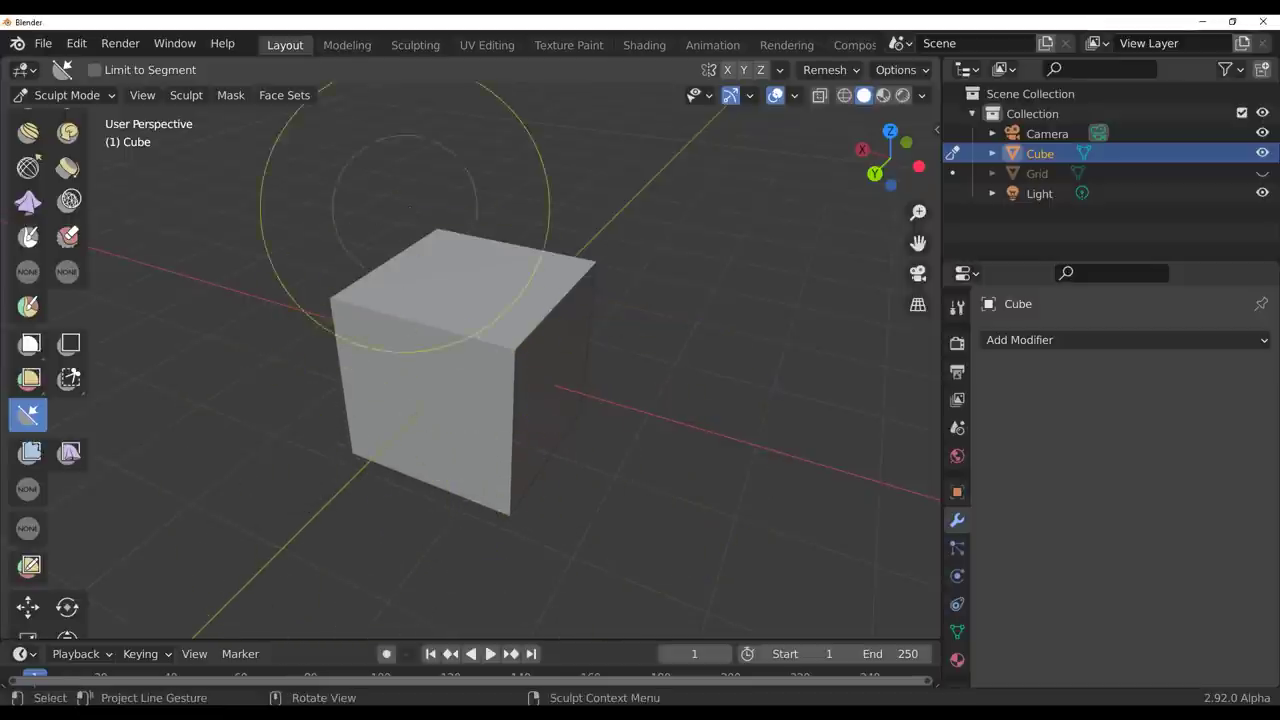
mouse_move(305, 395)
left_mouse_down()
mouse_move(480, 414)
mouse_move(586, 286)
mouse_move(486, 129)
mouse_move(680, 414)
left_mouse_up()
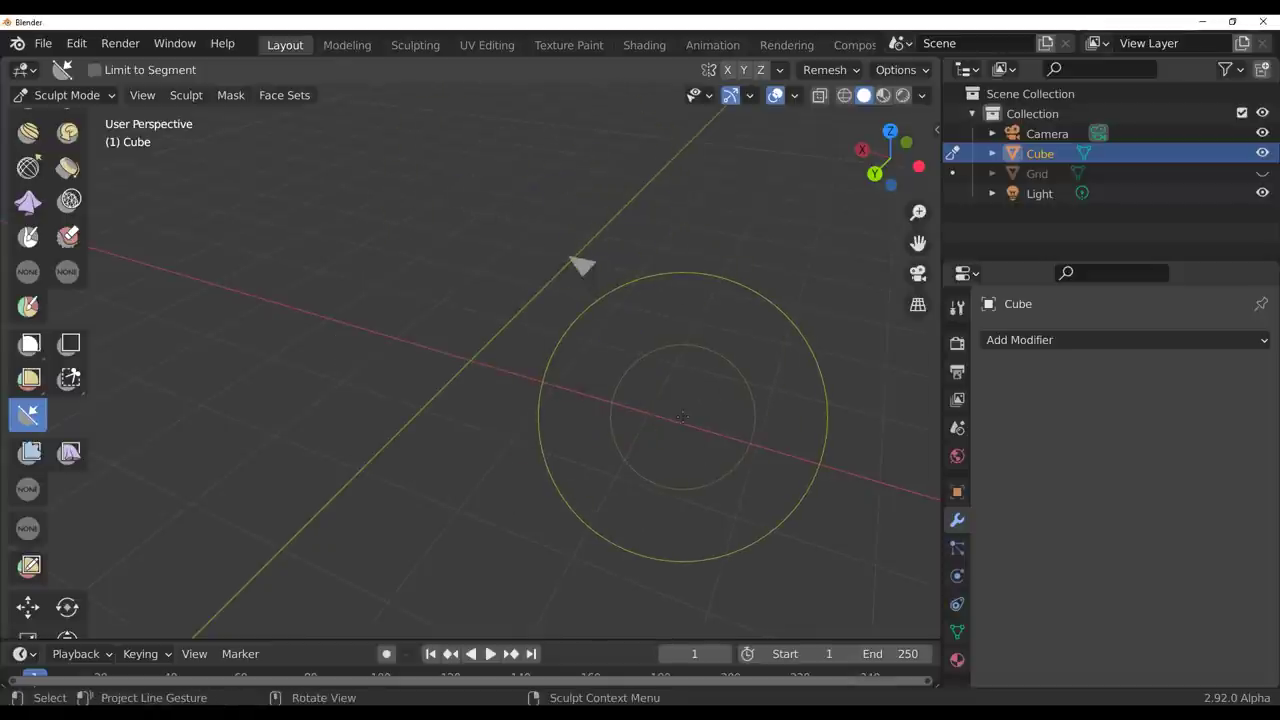
key("ctrl+z")
key("ctrl+z")
key("ctrl+z")
key("ctrl+z")
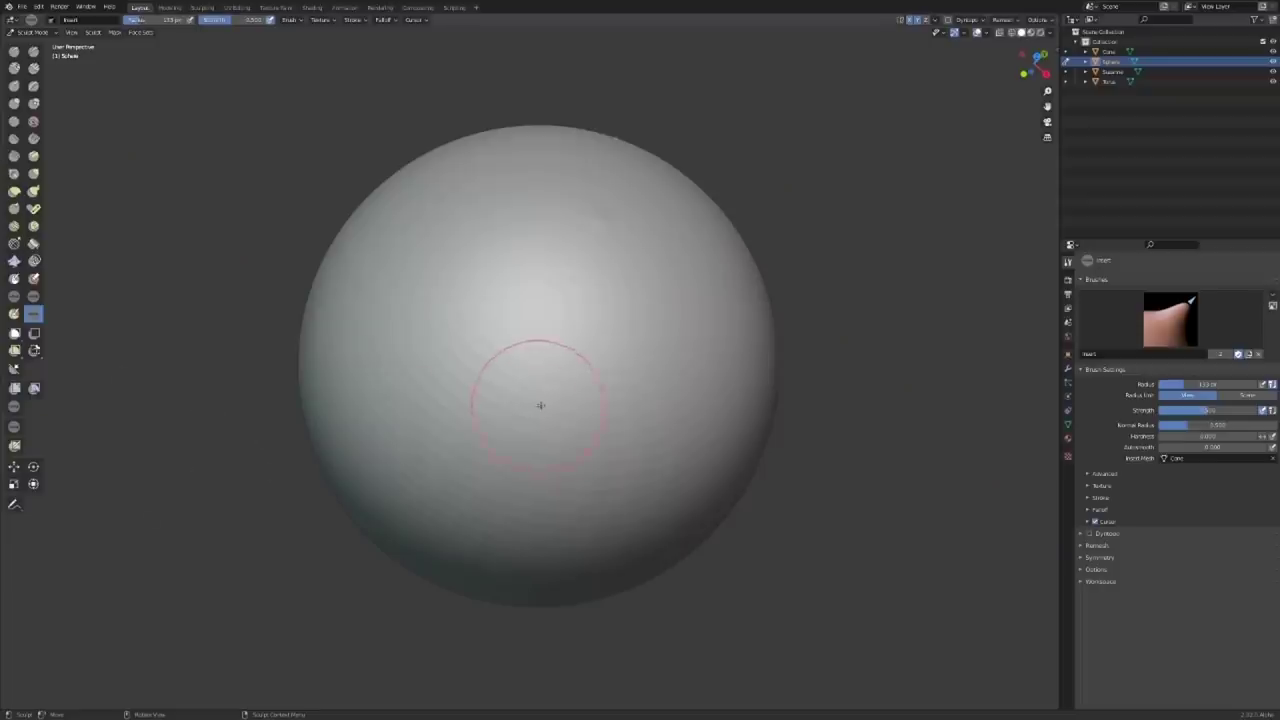
- Switch to the Blender scene with the sphere and insert cones across its upper front using the Insert brush
left_click(540, 405)
left_click(410, 300)
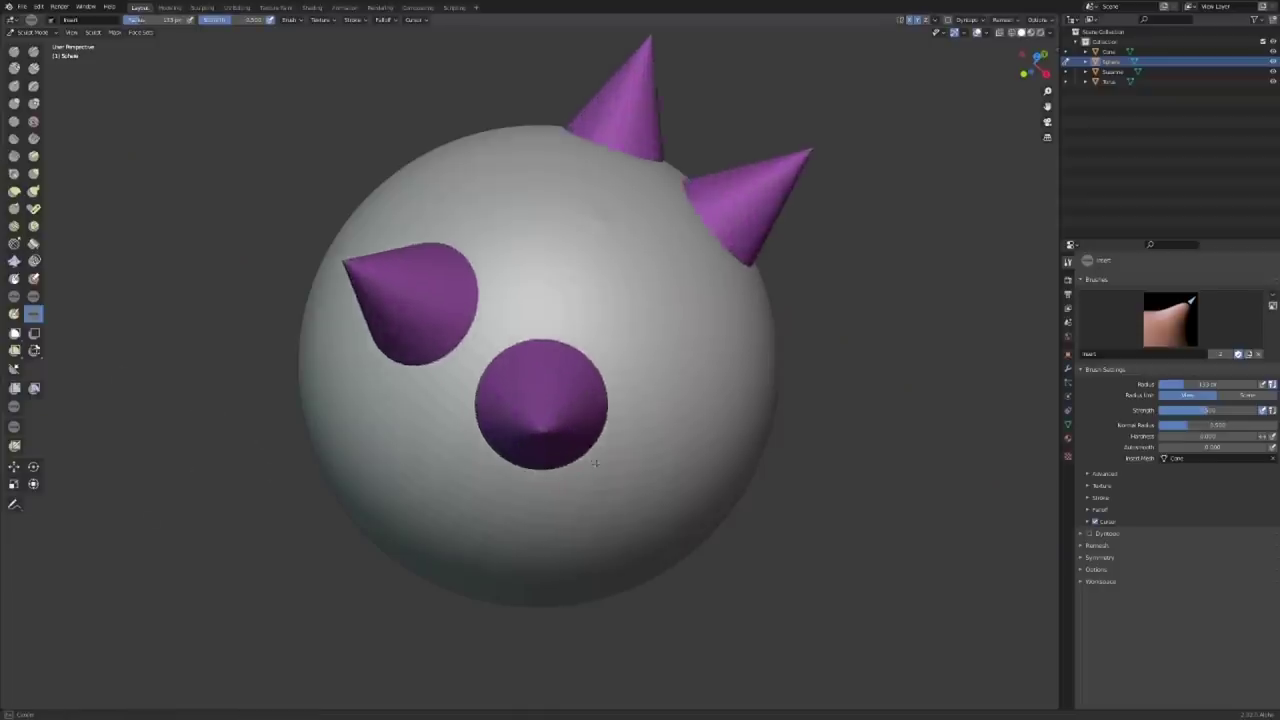
left_click(760, 350)
left_click(700, 425)
left_click(305, 395)
left_click(480, 515)
left_click(630, 315)
left_click(495, 200)
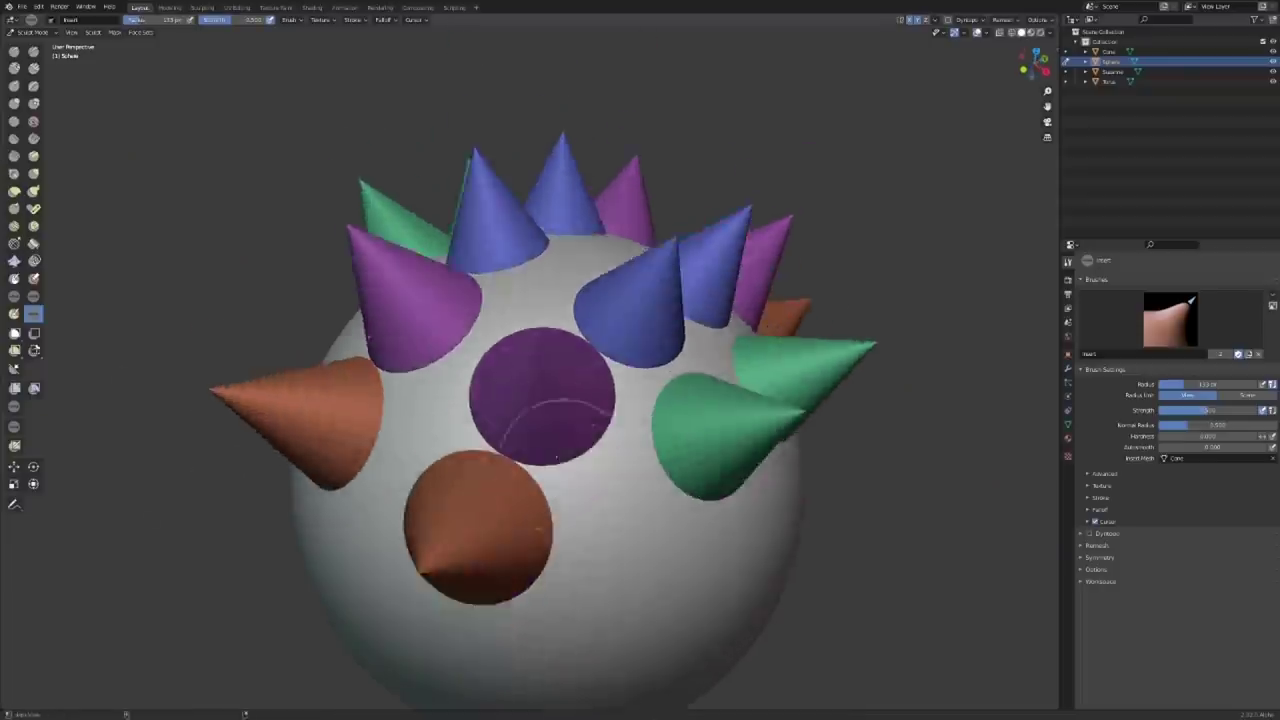
- Add more cones of varying sizes around the sphere's sides and lower front with the Insert brush
left_click(257, 430)
left_click(843, 390)
left_click(514, 560)
left_click(700, 345)
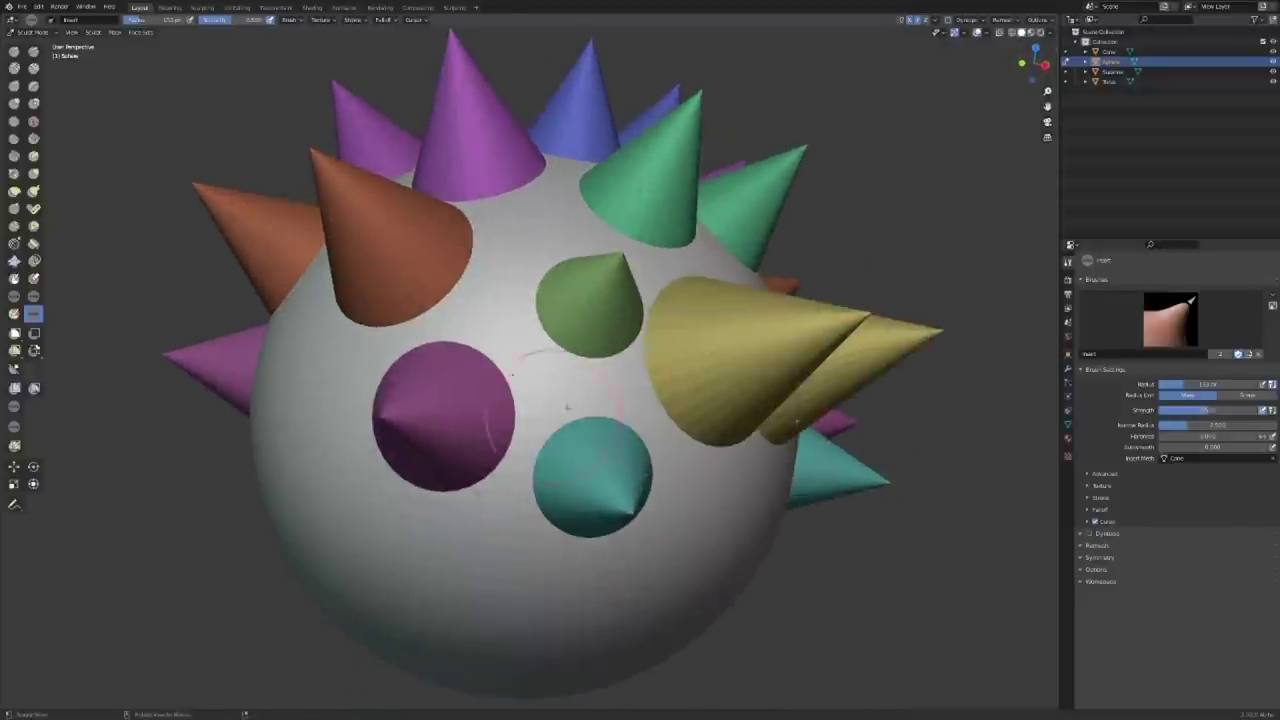
middle_click_drag(700, 345, 800, 330)
left_click(460, 420)
left_click(240, 415)
left_click(607, 590)
left_click(230, 525)
left_click(648, 258)
- Switch to the Insert.001 brush with the Torus mesh and place rings between the cones and over the lower sphere
left_click(1170, 320)
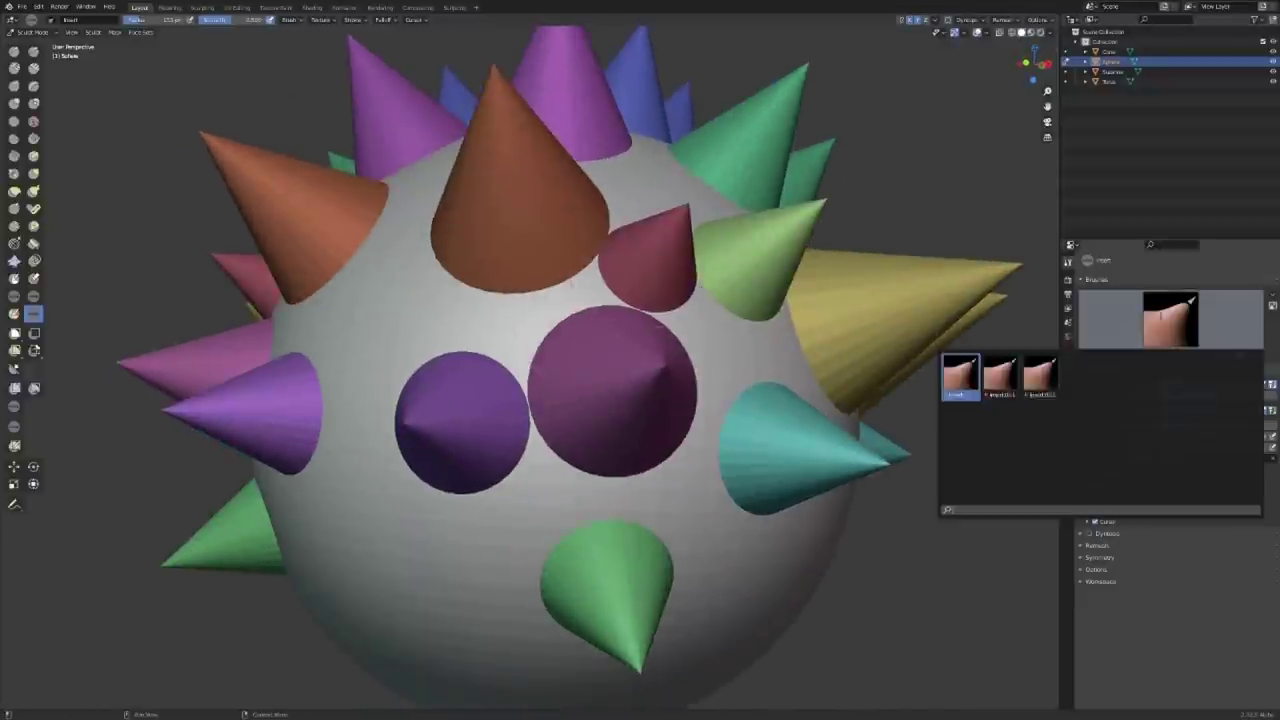
left_click(1238, 354)
mouse_move(660, 360)
middle_mouse_down()
mouse_move(433, 527)
mouse_move(443, 330)
middle_mouse_up()
left_click(600, 410)
left_click(443, 214)
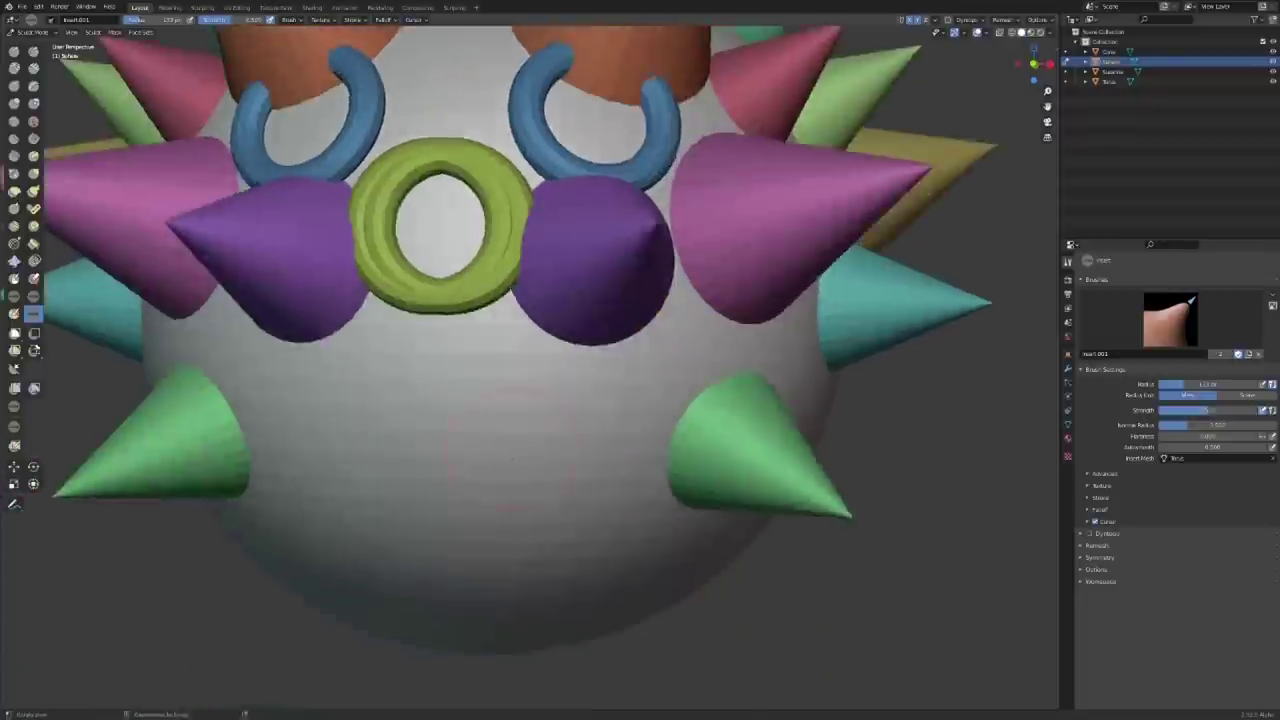
left_click(590, 465)
left_click(590, 630)
left_click(429, 409)
middle_click_drag(686, 355, 589, 332)
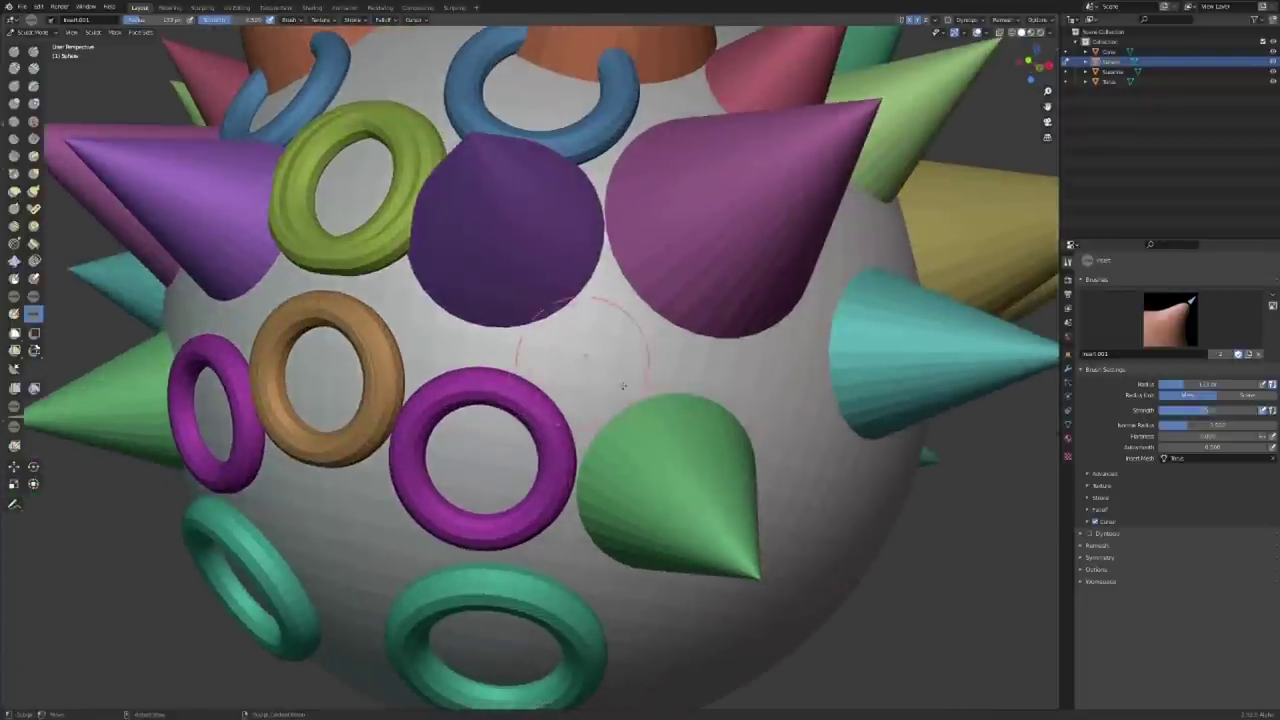
left_click(589, 332)
left_click(779, 400)
- Switch to the Insert.002 brush with the Suzanne mesh and place a small head beside the orange cones and blue rings
middle_click_drag(779, 400, 1127, 325)
left_click(1170, 320)
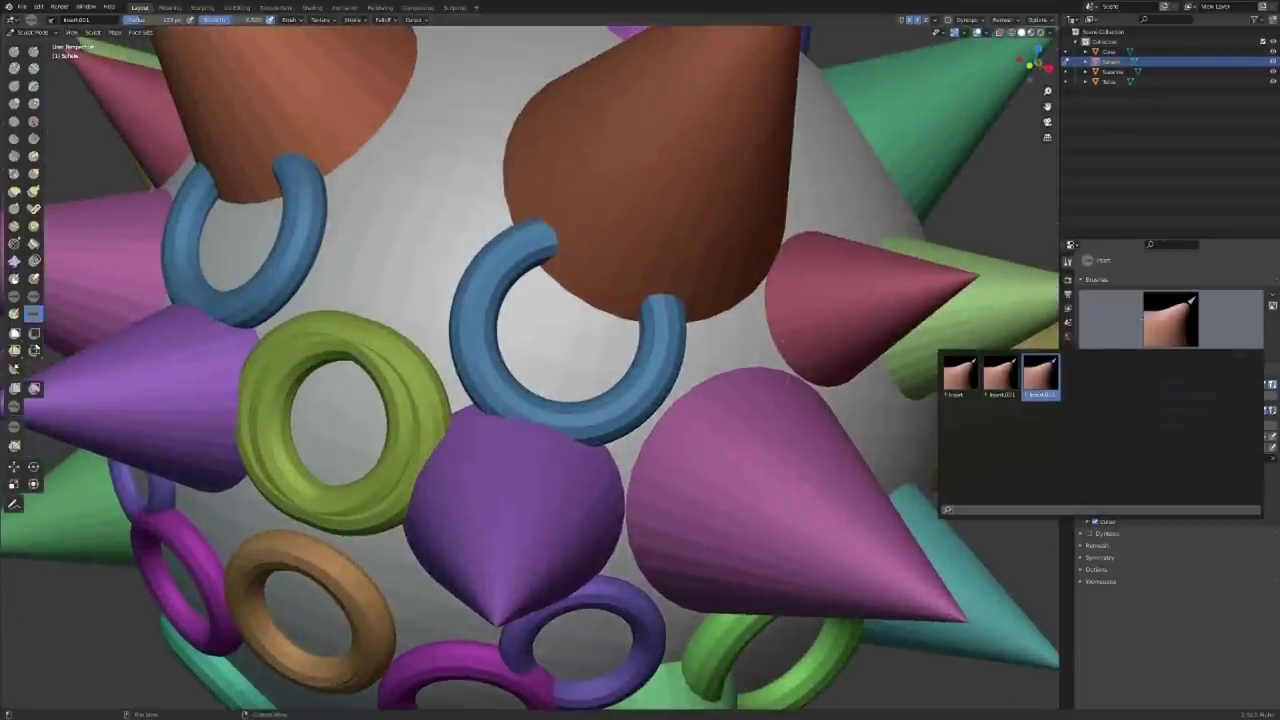
left_click(1037, 371)
middle_click_drag(1037, 371, 700, 300)
left_click_drag(528, 214, 470, 150)
middle_click_drag(470, 150, 570, 420)
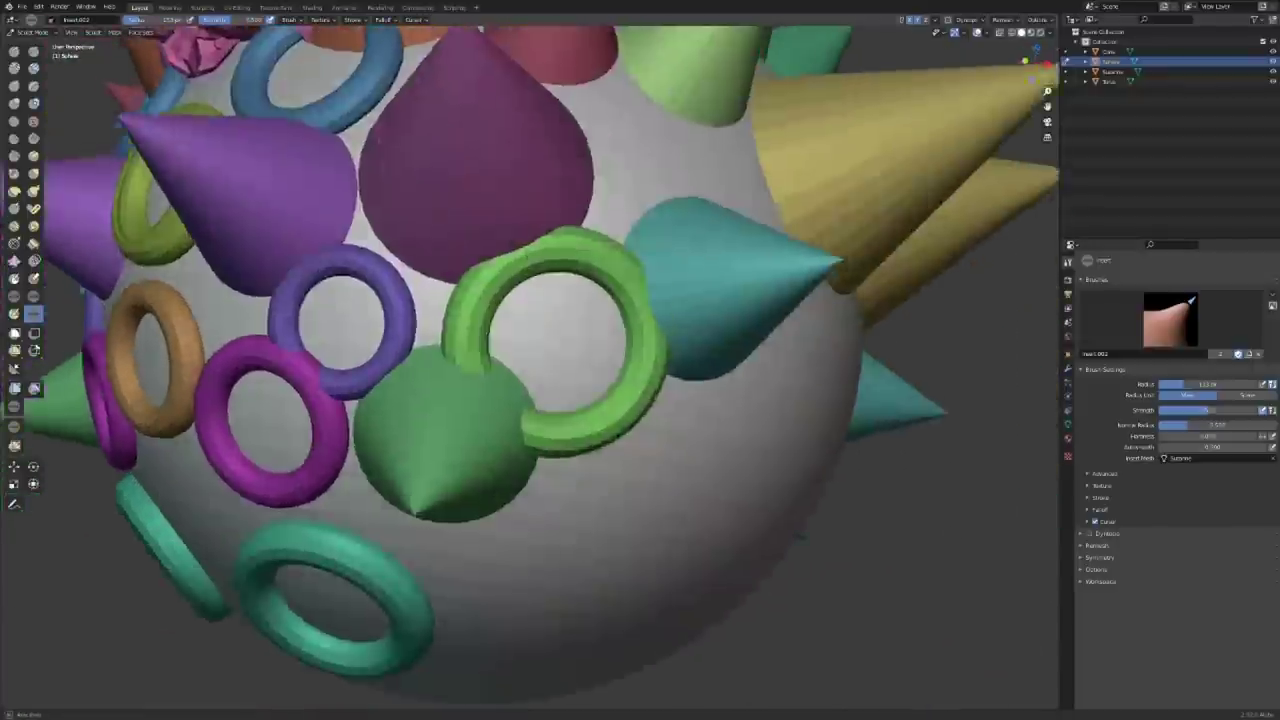
- Insert larger Suzanne heads over the lower front of the sphere, below the cones and rings
left_click(571, 500)
left_click_drag(457, 520, 420, 600)
middle_click_drag(420, 600, 528, 425)
left_click_drag(521, 428, 511, 468)
left_click(511, 468)
middle_click_drag(511, 468, 670, 375)
left_click(680, 370)
left_click_drag(680, 370, 690, 340)
left_click_drag(530, 540, 540, 560)
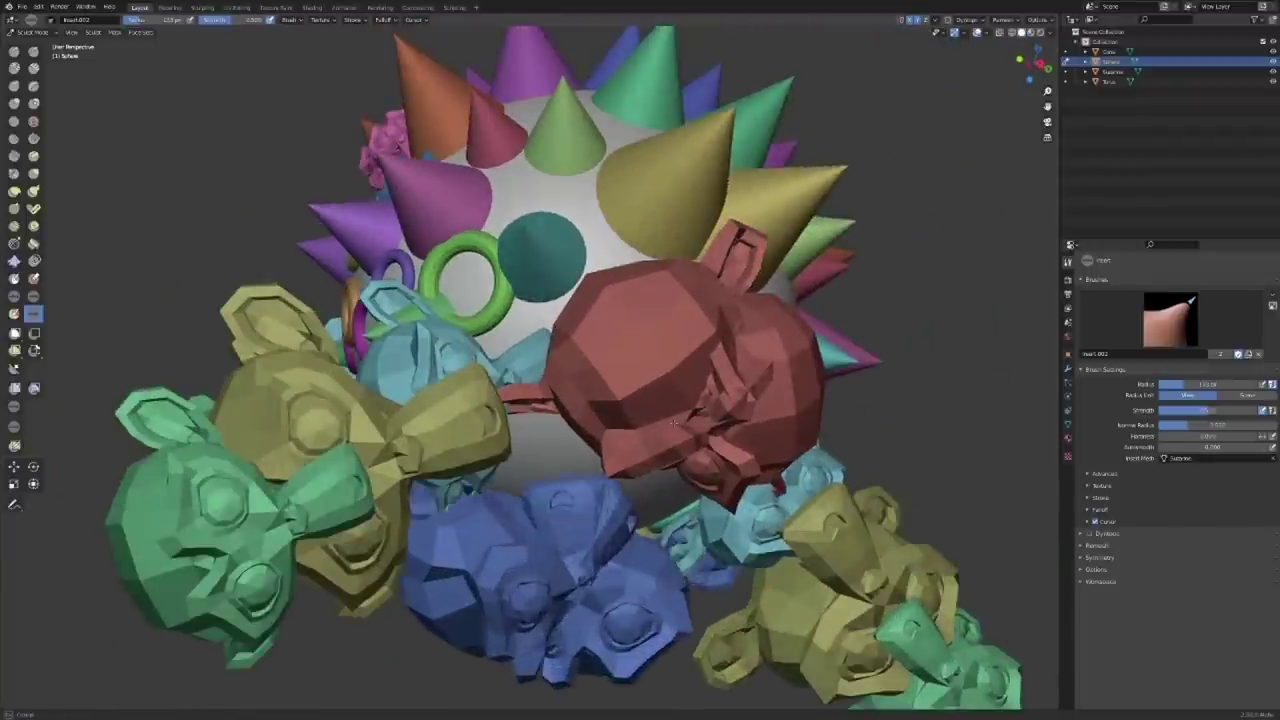
- Place further Suzanne heads on the sphere while viewing it from other sides
left_click_drag(600, 500, 610, 470)
left_click(610, 480)
middle_click_drag(610, 480, 560, 400)
left_click_drag(560, 400, 560, 360)
middle_click_drag(560, 360, 740, 372)
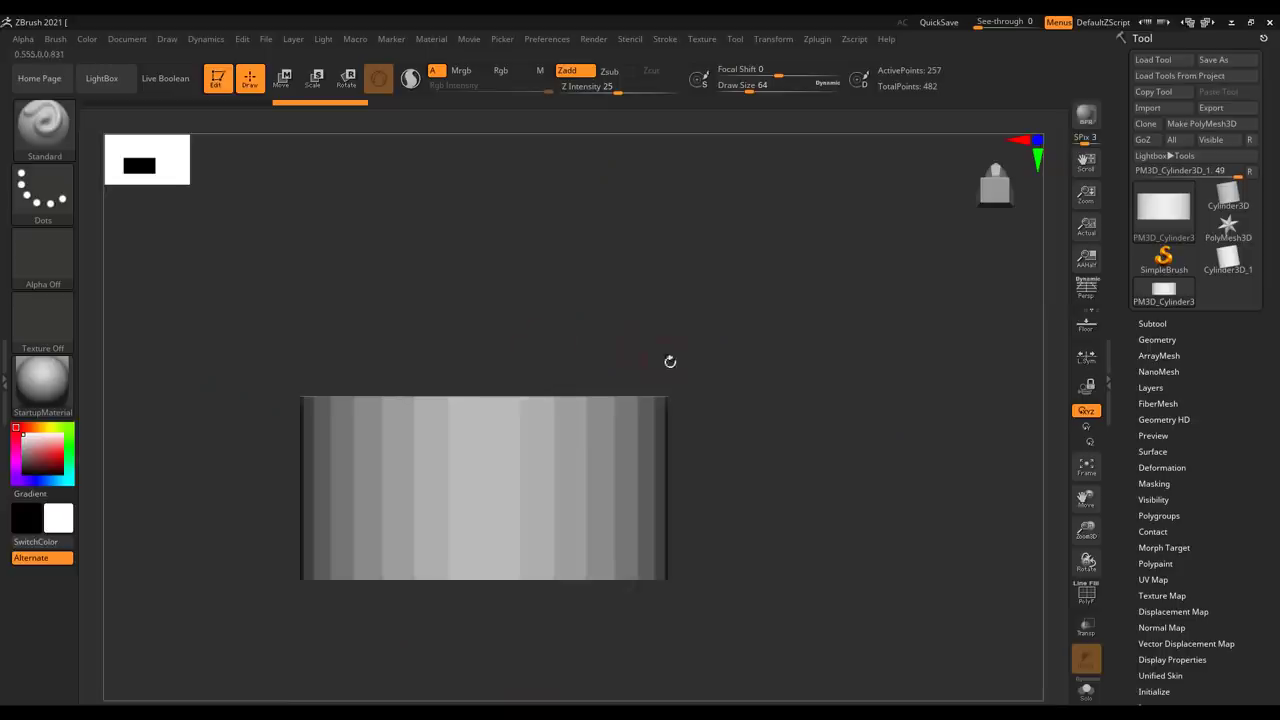
- Switch to ZBrush and enable Double in the display properties so the trimmed cylinder's inner faces are drawn
left_click_drag(670, 361, 662, 427)
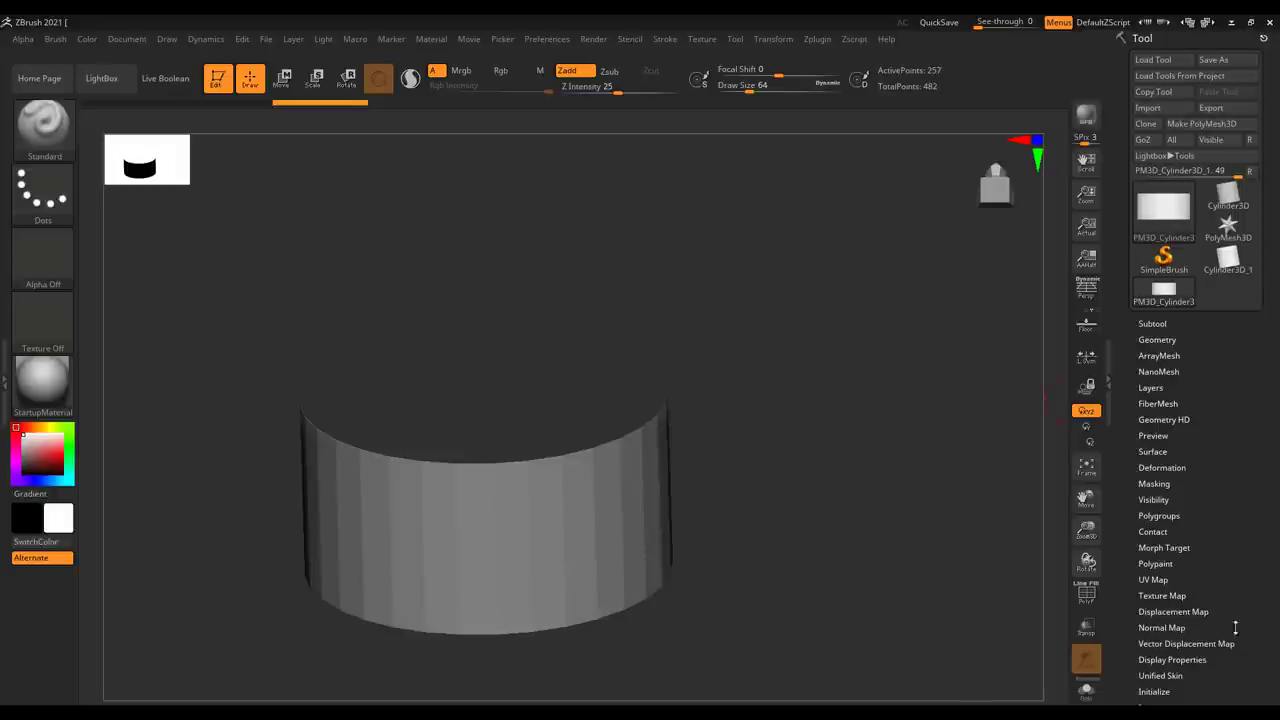
scroll(1236, 627, "down", 10)
scroll(1226, 457, "up", 5)
left_click(1170, 419)
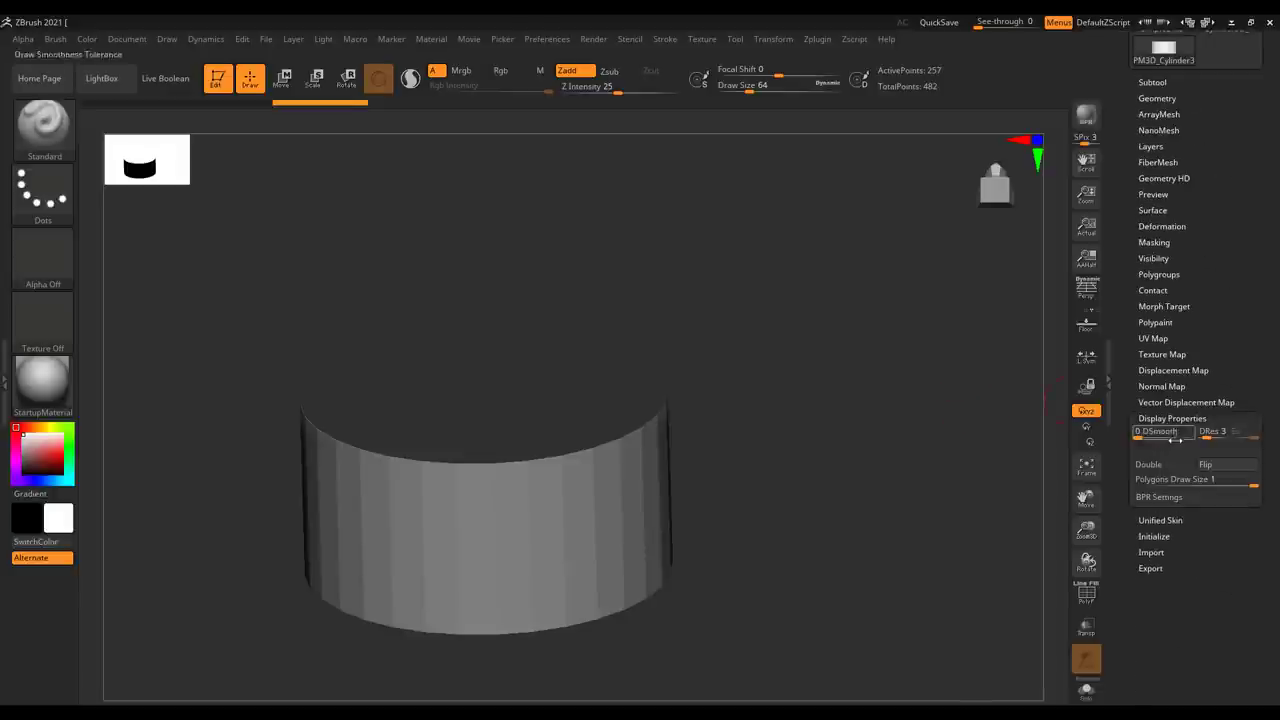
left_click(1164, 465)
left_click_drag(765, 407, 739, 467)
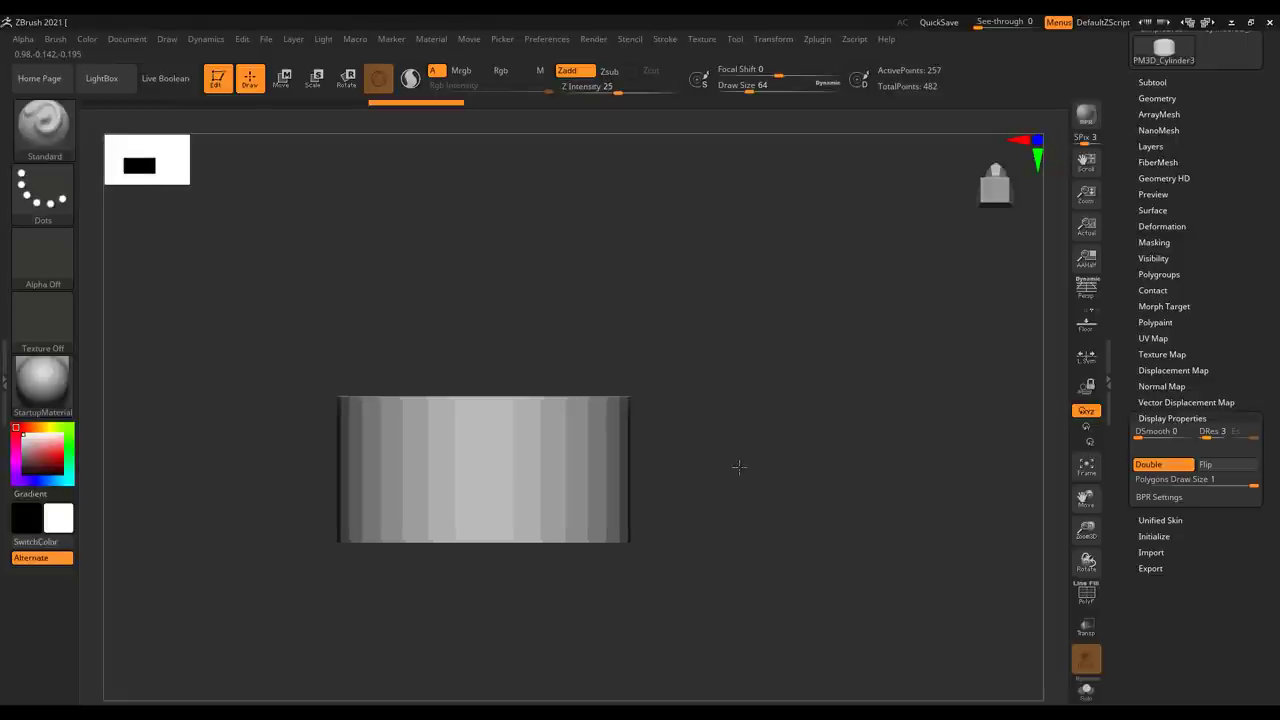
- Choose the IMM Primitives brush and insert a tilted capsule and a sphere at opposite sides of the cylinder
left_click(44, 122)
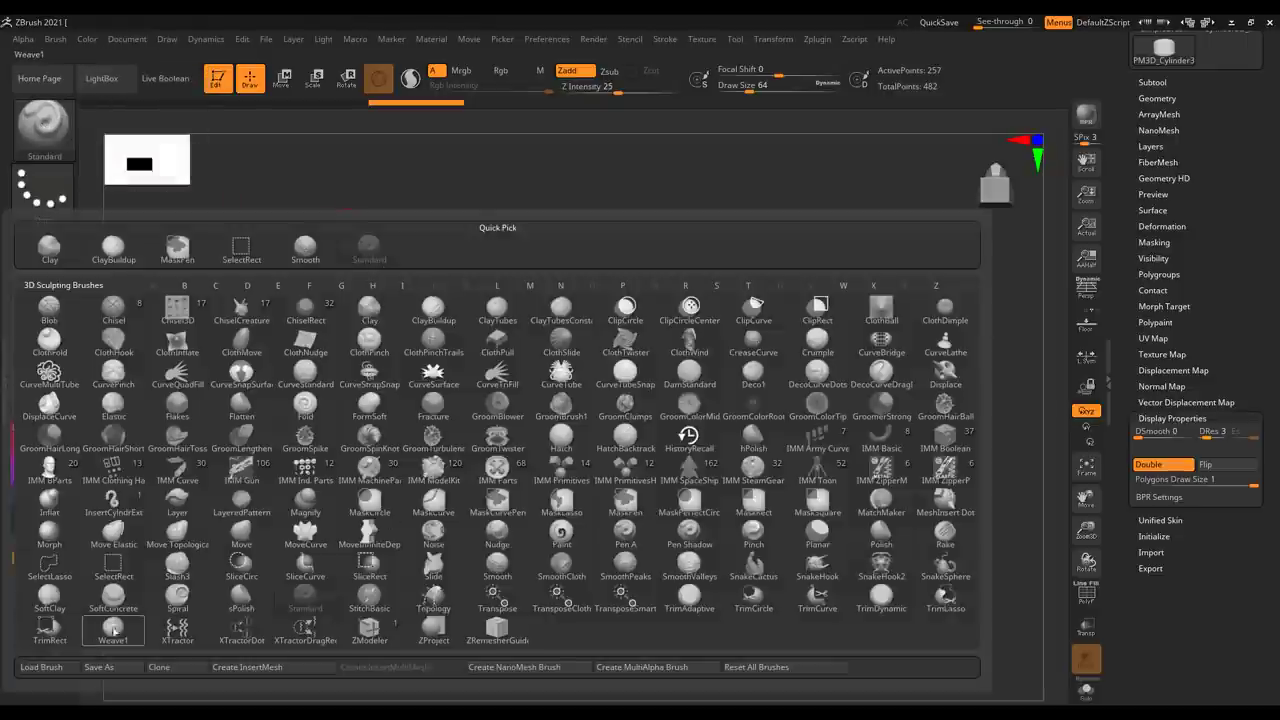
key("i")
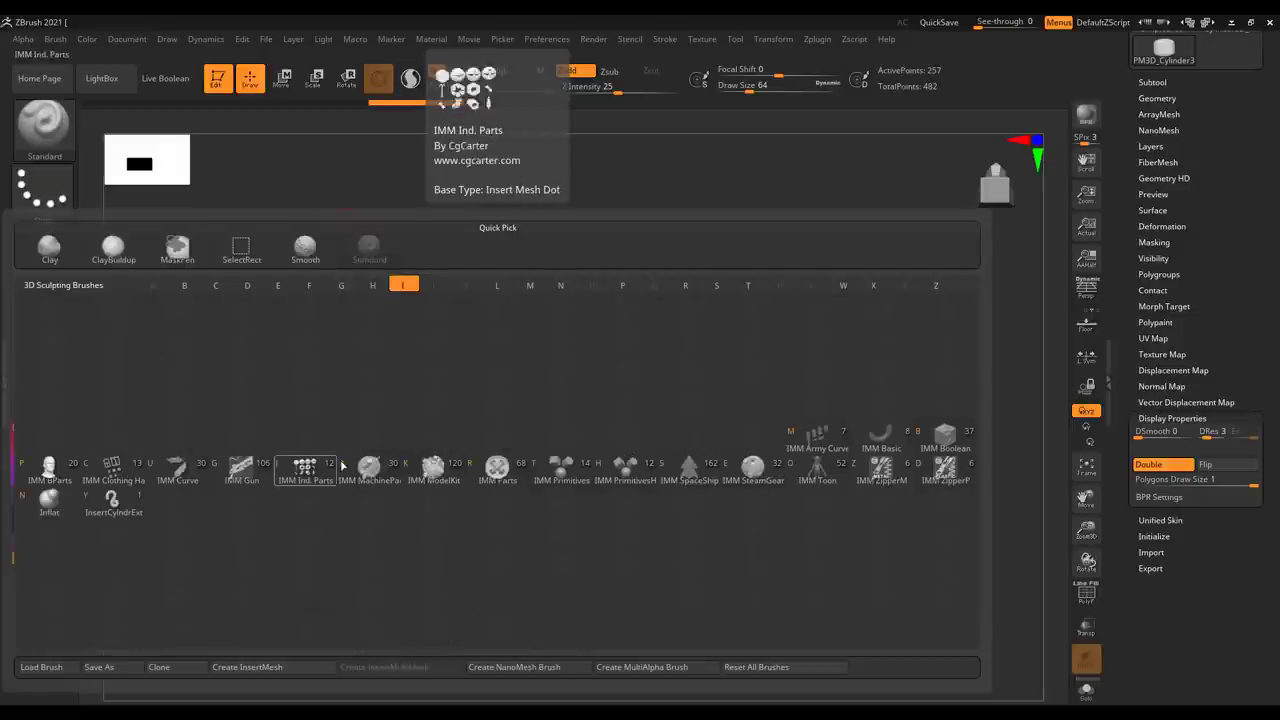
left_click(566, 474)
left_click_drag(512, 469, 565, 440)
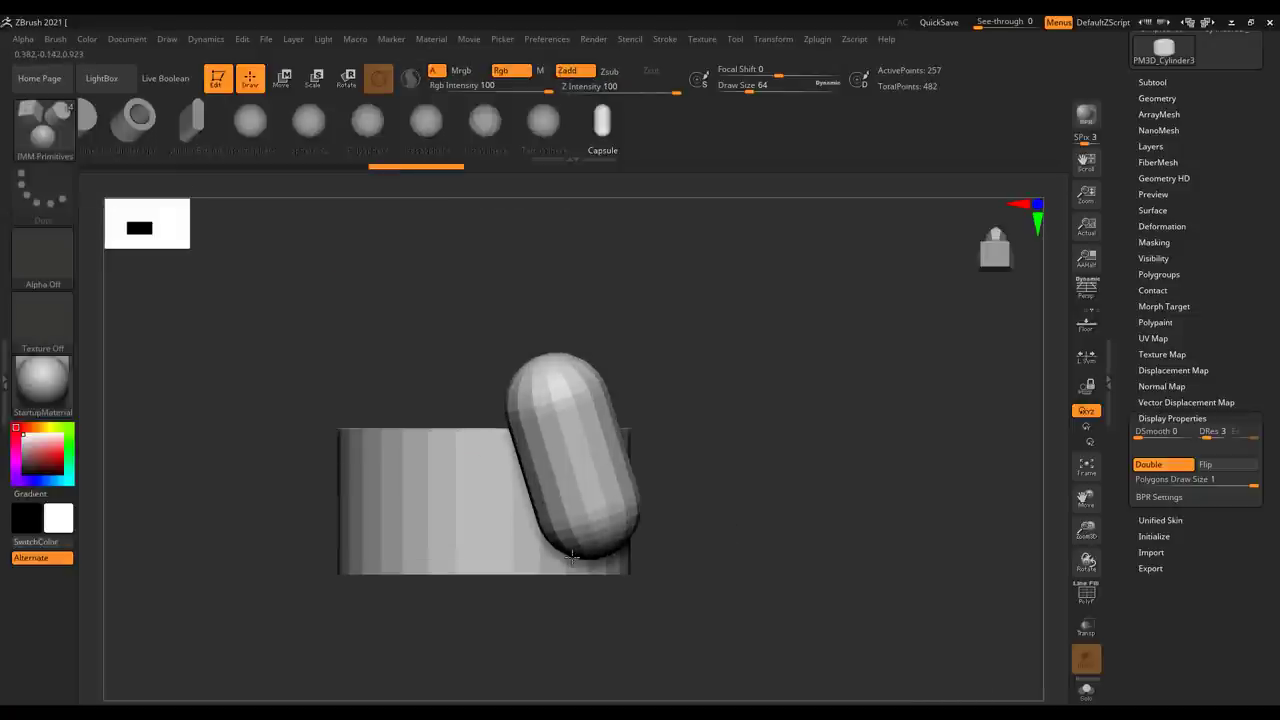
left_click_drag(355, 470, 420, 520)
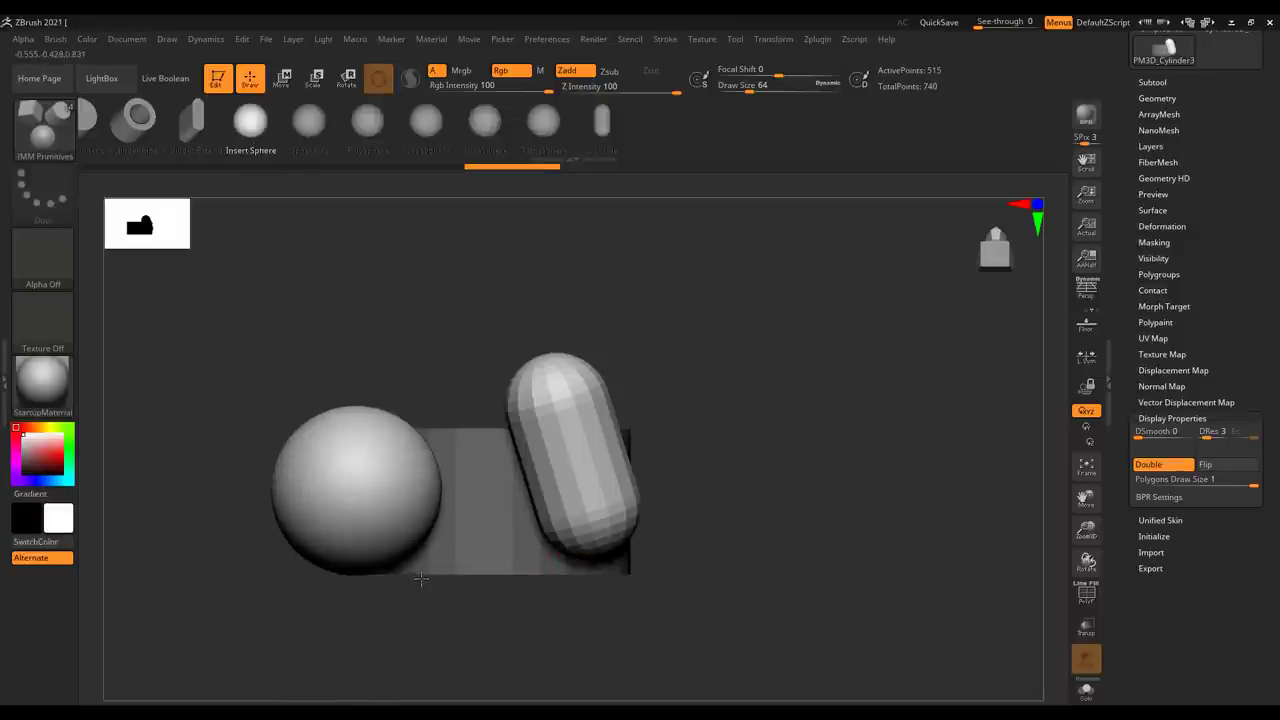
left_click_drag(763, 371, 791, 466)
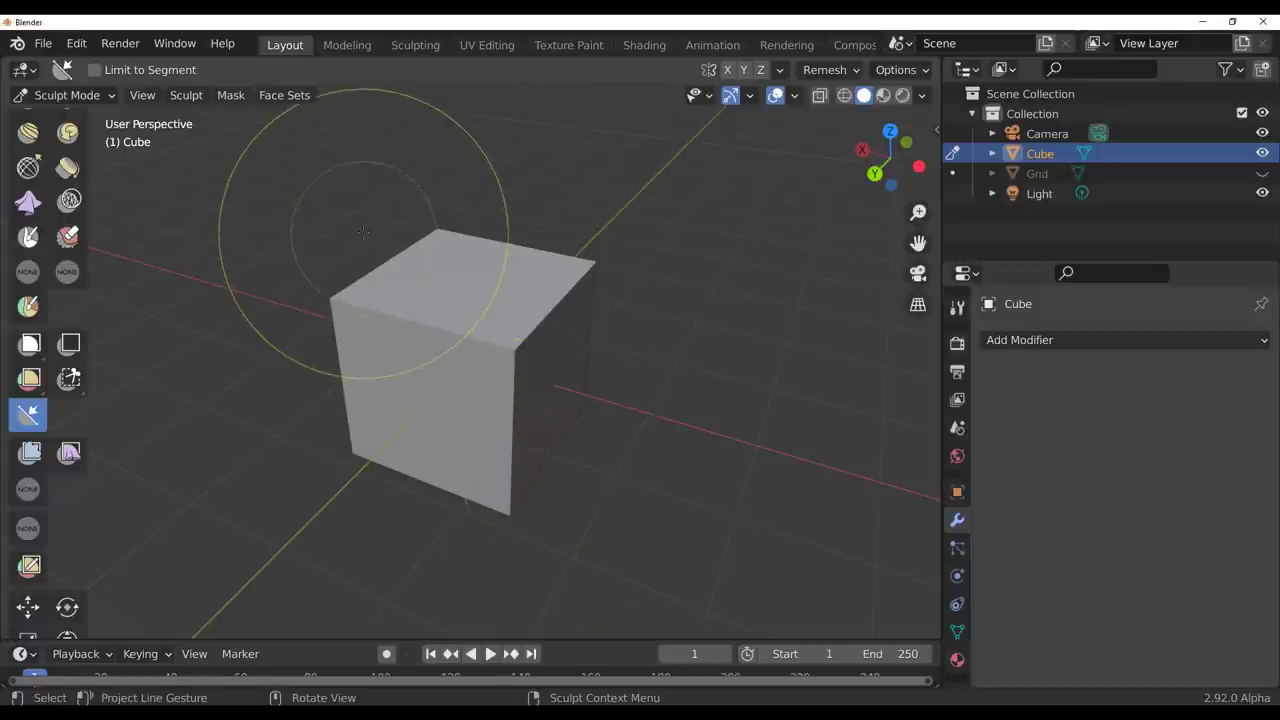
- Back in Blender, try two diagonal Line Project cuts across the cube and undo them
mouse_move(363, 234)
left_mouse_down()
mouse_move(505, 414)
mouse_move(588, 312)
mouse_move(571, 340)
mouse_move(505, 316)
mouse_move(560, 362)
mouse_move(476, 346)
mouse_move(620, 343)
mouse_move(480, 462)
mouse_move(559, 444)
mouse_move(471, 414)
mouse_move(380, 440)
mouse_move(471, 455)
mouse_move(550, 440)
left_mouse_up()
mouse_move(512, 452)
left_mouse_down()
mouse_move(345, 470)
mouse_move(446, 466)
mouse_move(549, 418)
mouse_move(709, 234)
mouse_move(623, 294)
mouse_move(640, 312)
left_mouse_up()
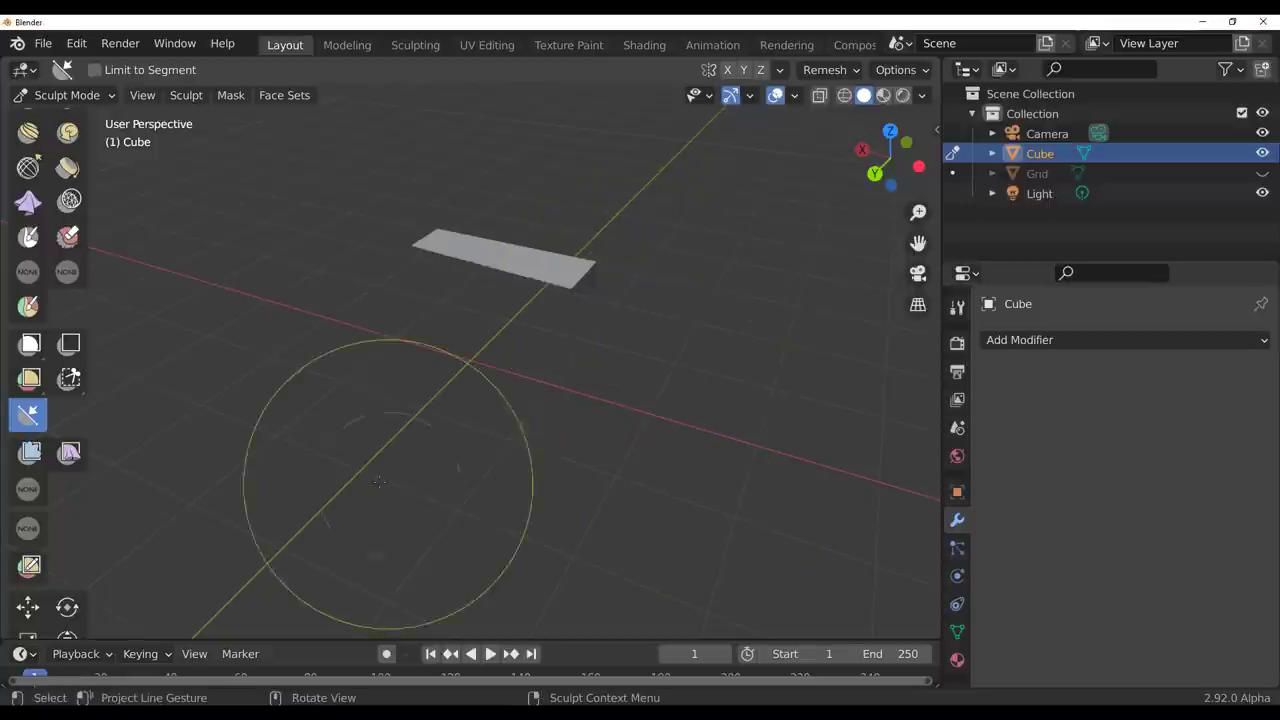
key("ctrl+z")
key("ctrl+z")
- In the back view, cut off the cube's four corners with Line Project to form an octagonal outline
middle_click_drag(371, 529, 725, 400)
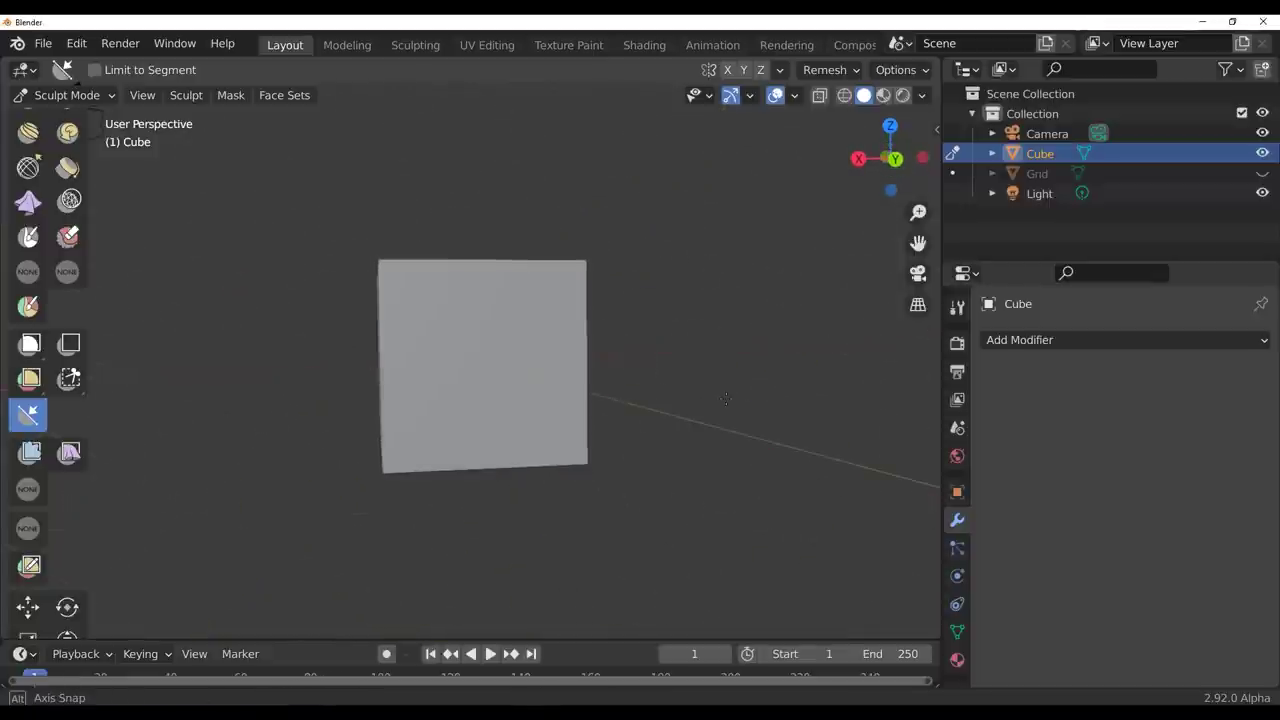
left_click(894, 159)
left_click_drag(487, 196, 617, 433)
left_click_drag(437, 217, 335, 455)
left_click_drag(482, 492, 292, 310)
left_click_drag(590, 385, 476, 468)
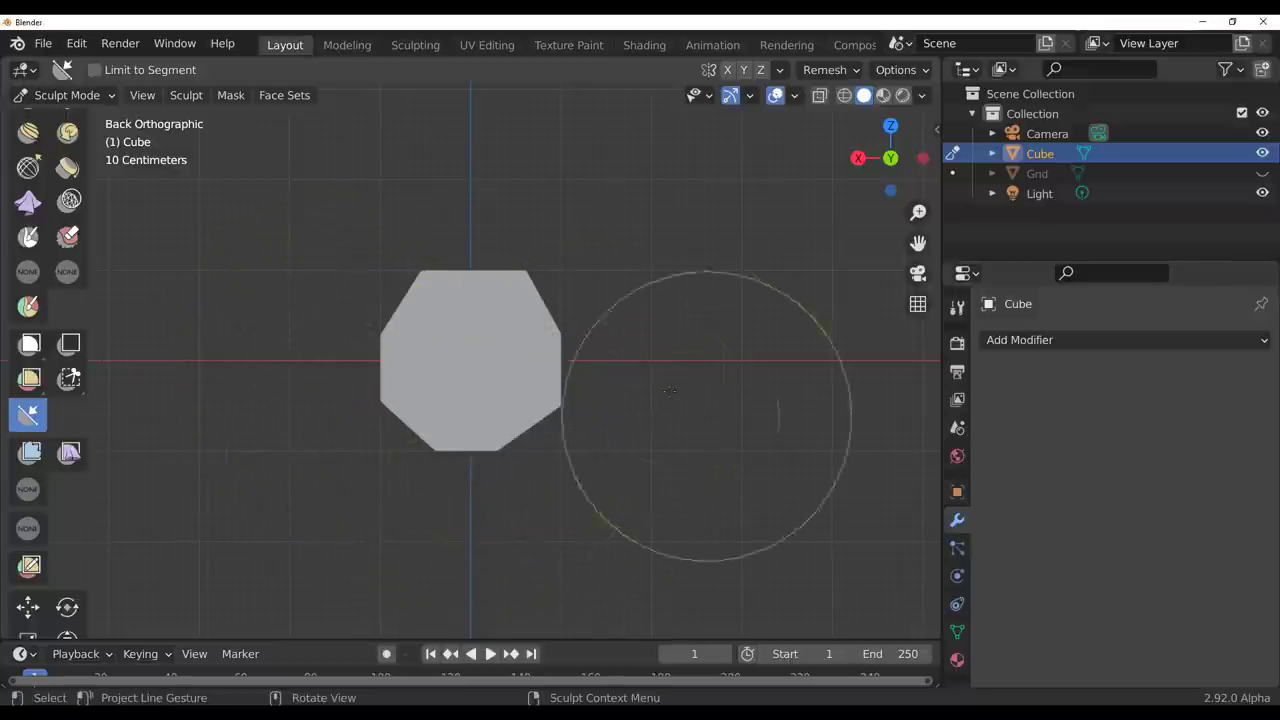
left_click_drag(707, 362, 686, 314)
key("ctrl+z")
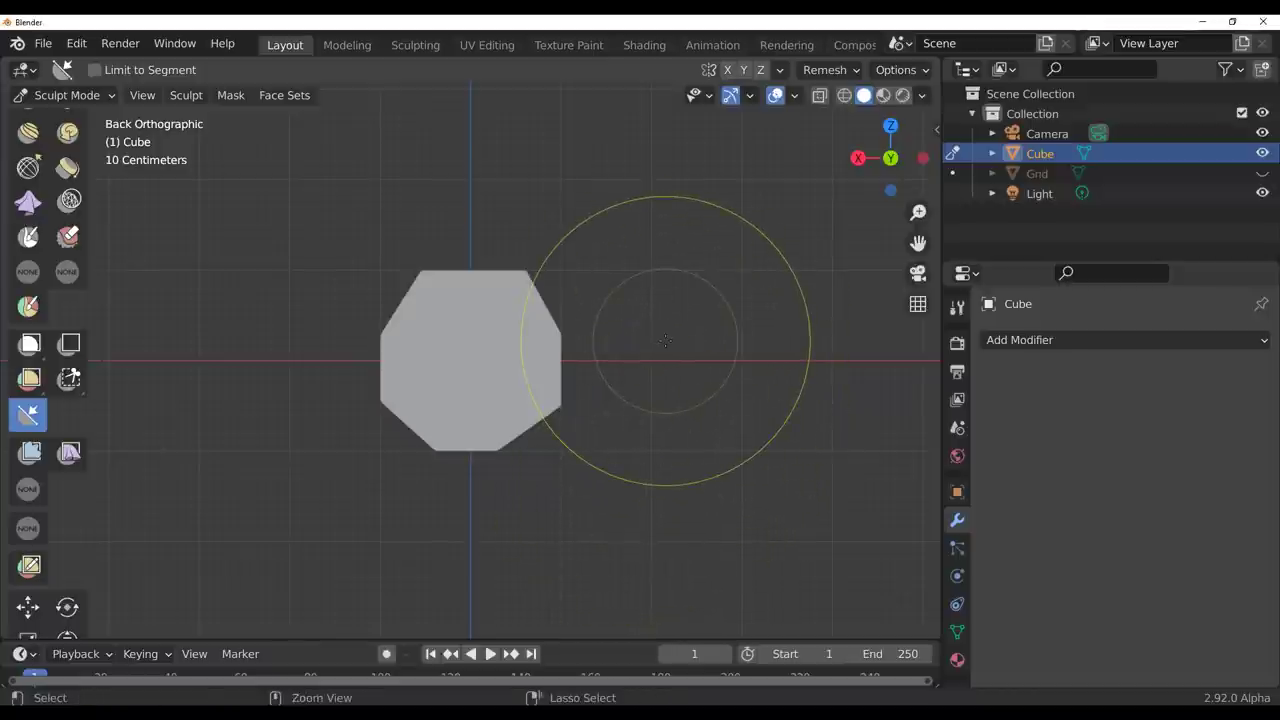
- From the side, slice one end off the octagonal block with a vertical Line Project cut
middle_click_drag(663, 277, 449, 277)
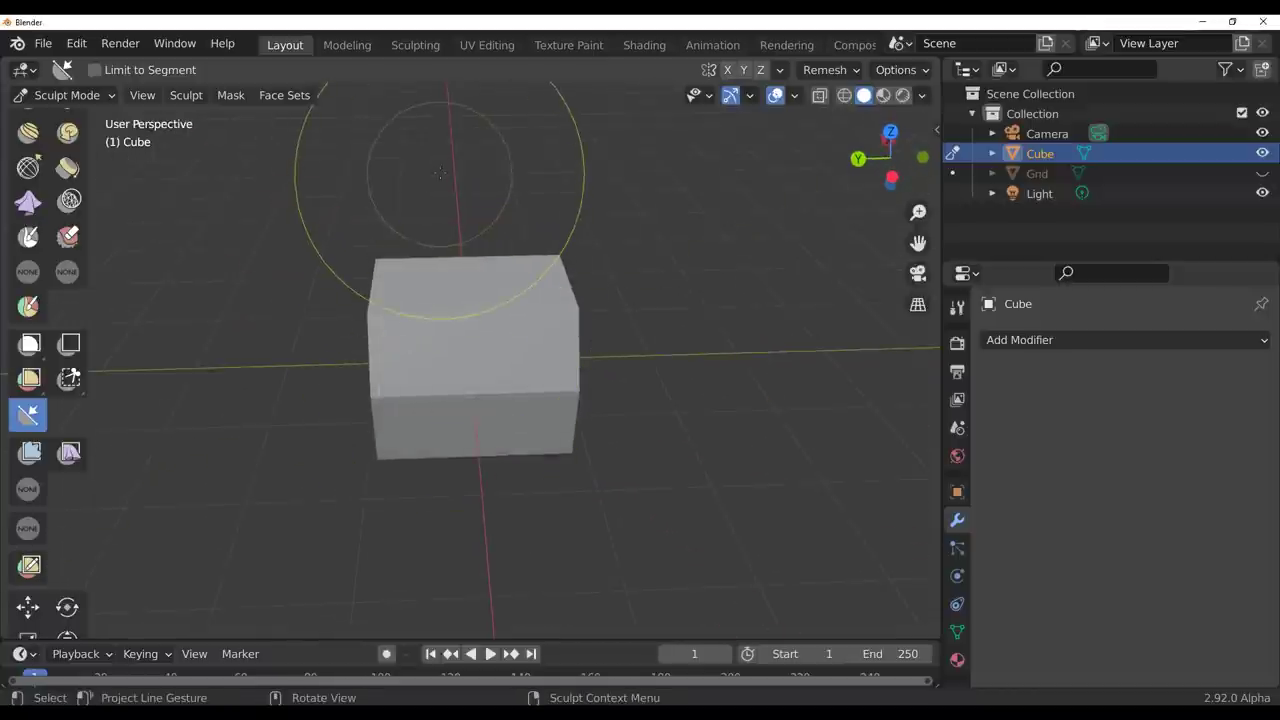
mouse_move(441, 172)
left_mouse_down()
mouse_move(443, 598)
mouse_move(462, 600)
left_mouse_up()
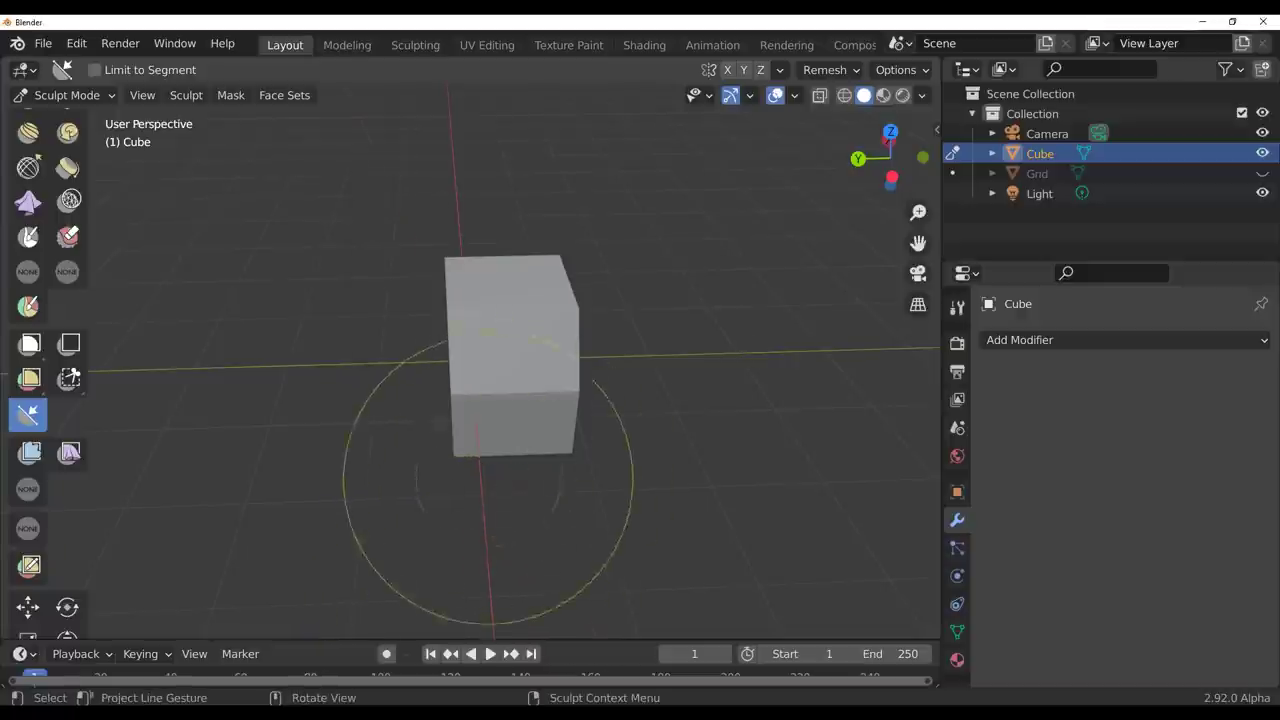
middle_click_drag(488, 480, 514, 420)
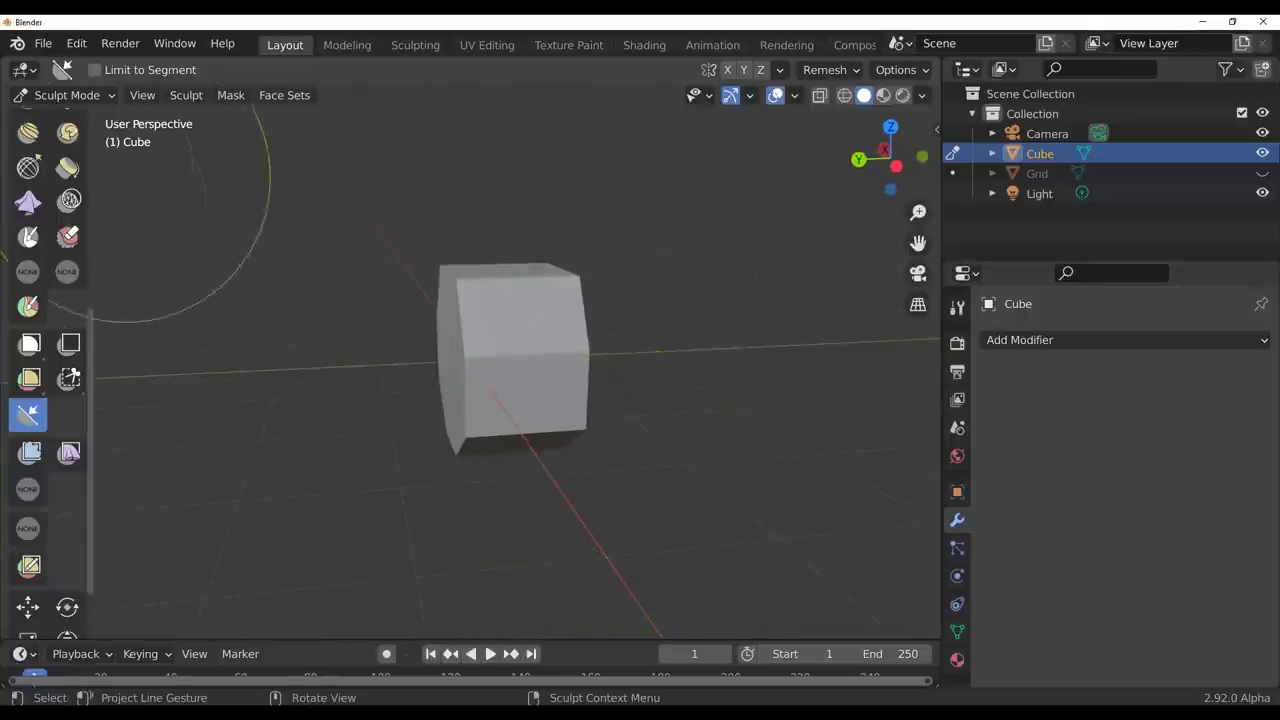
- Return to Object Mode and delete the cut cube
left_click(58, 95)
left_click(66, 117)
middle_click_drag(623, 343, 680, 420)
key("Delete")
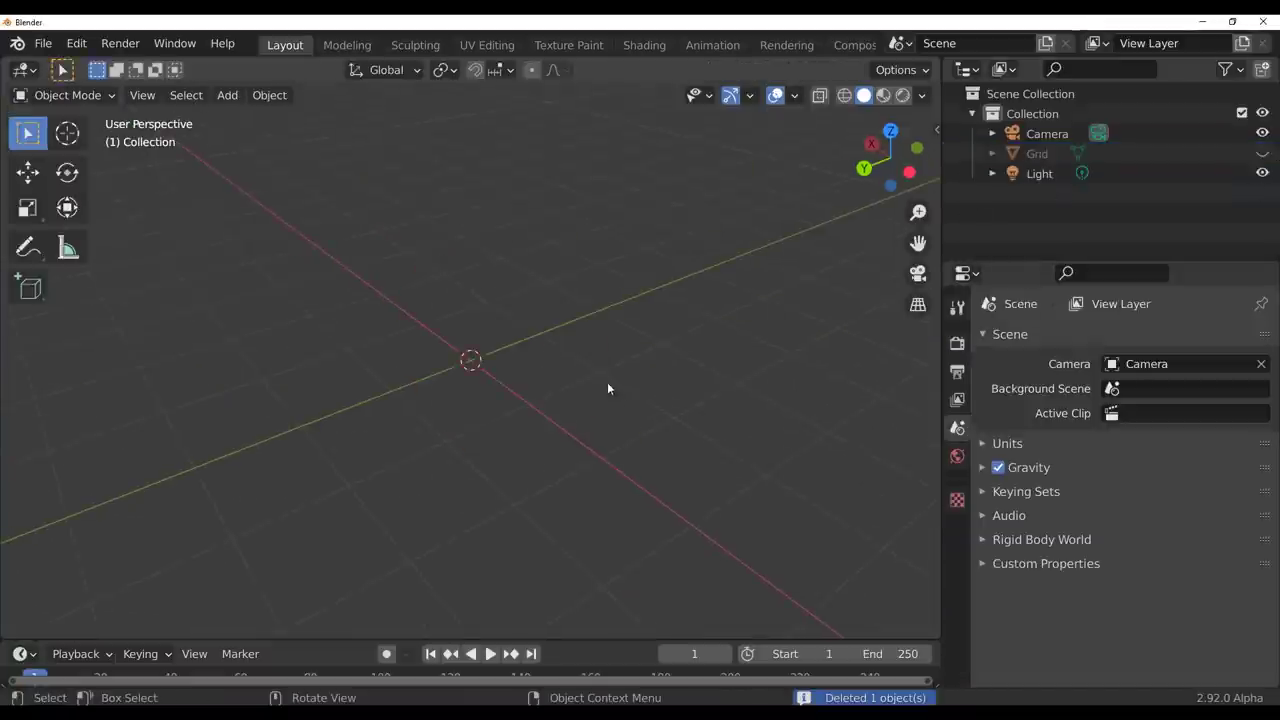
- Unhide the grid plane, select it and switch it to Sculpt Mode
left_click(1262, 153)
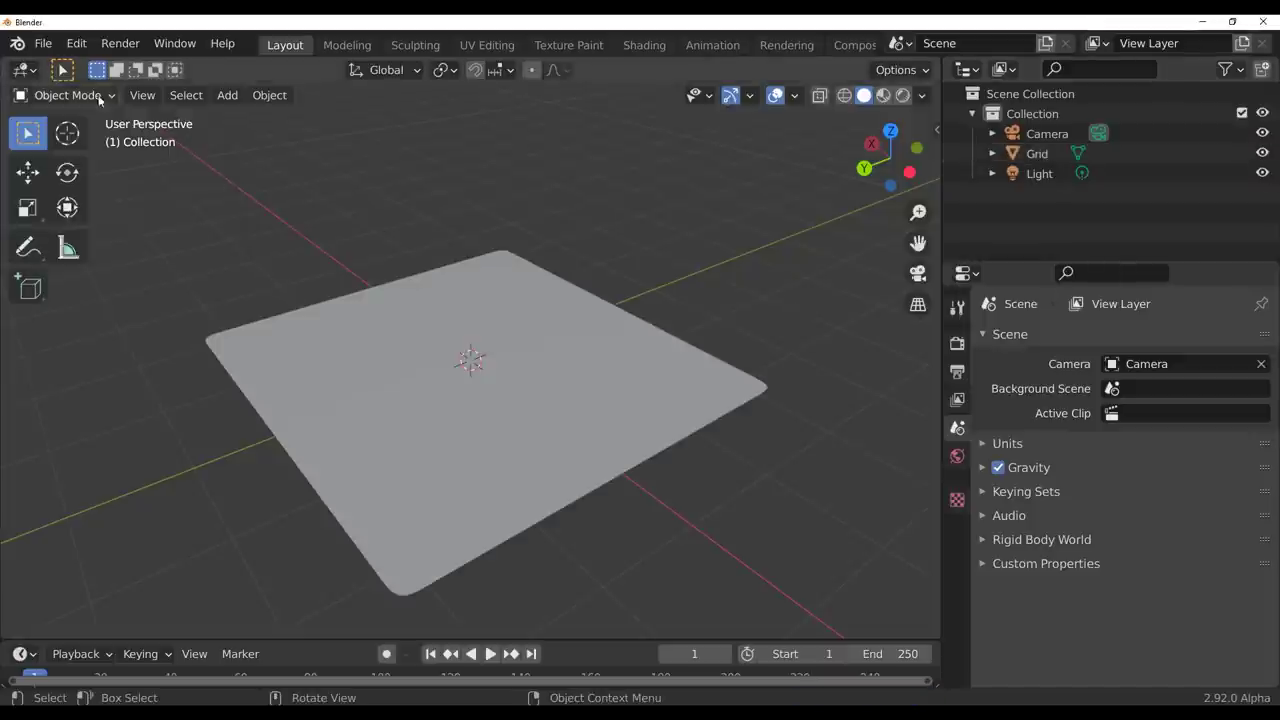
left_click(399, 331)
left_click(48, 95)
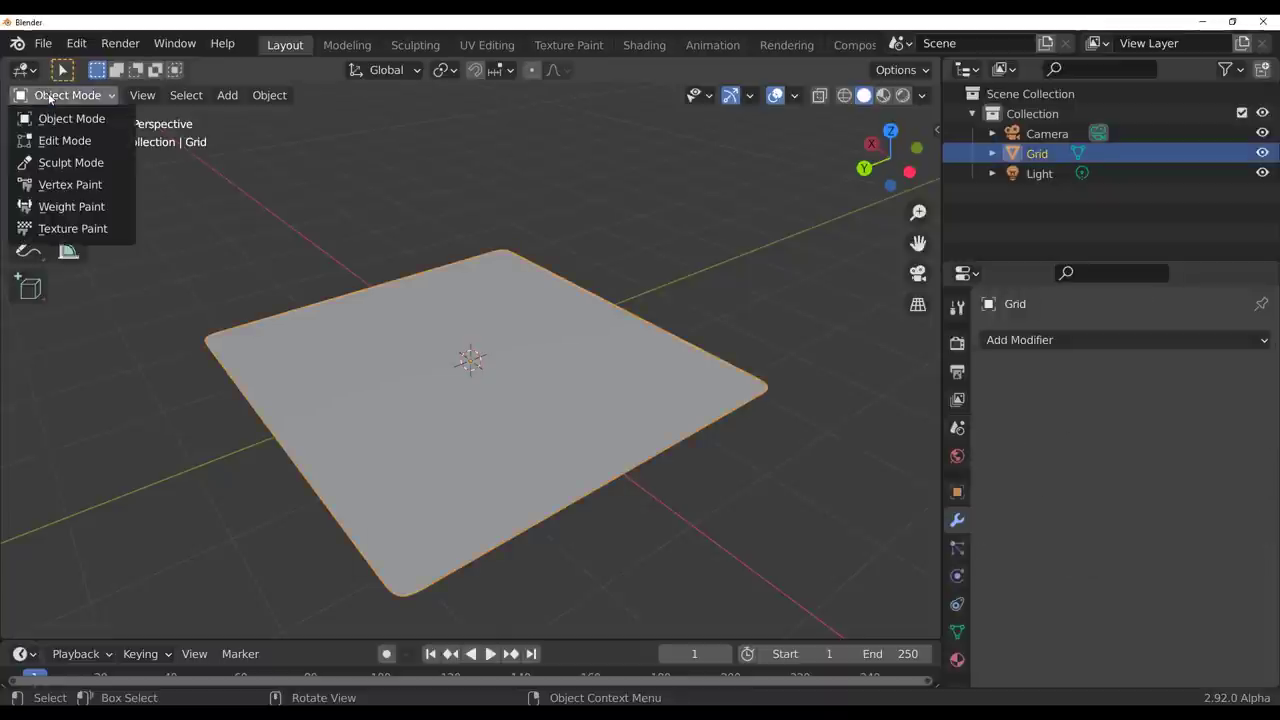
left_click(62, 163)
- Activate the Boundary sculpt brush and bring up its brush settings
left_click_drag(214, 360, 371, 351)
scroll(51, 512, "down", 1)
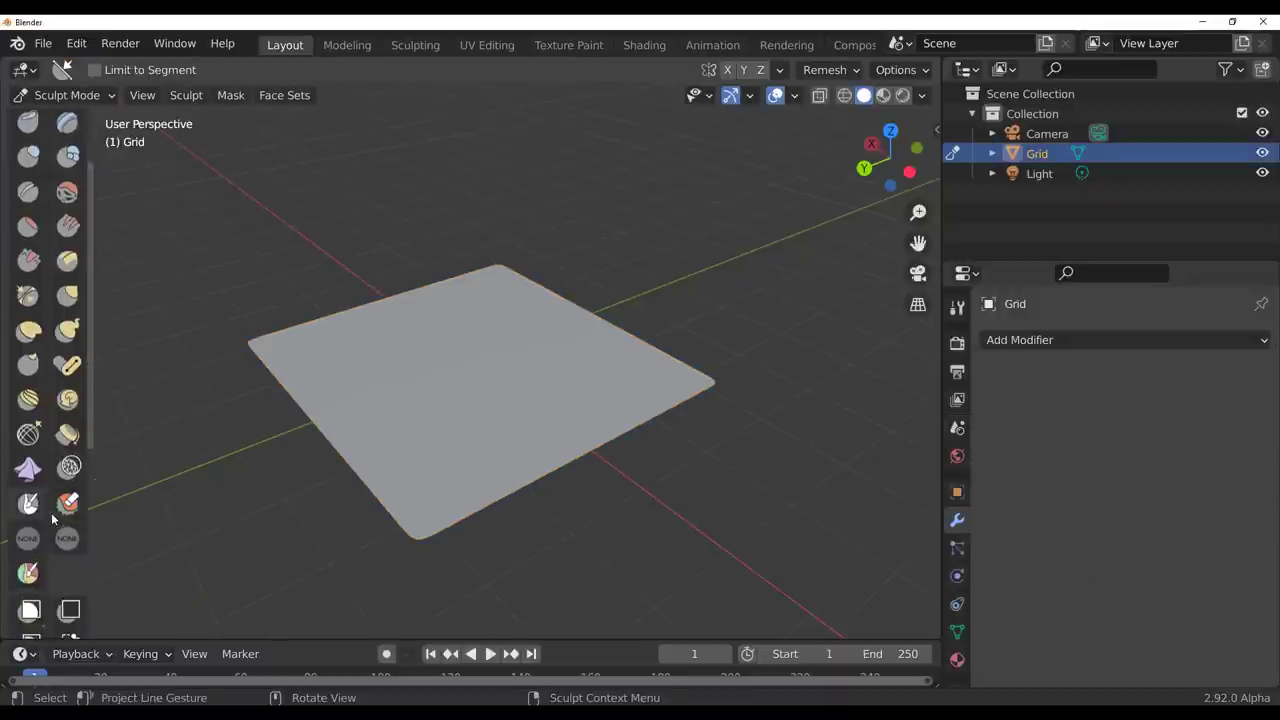
left_click(67, 435)
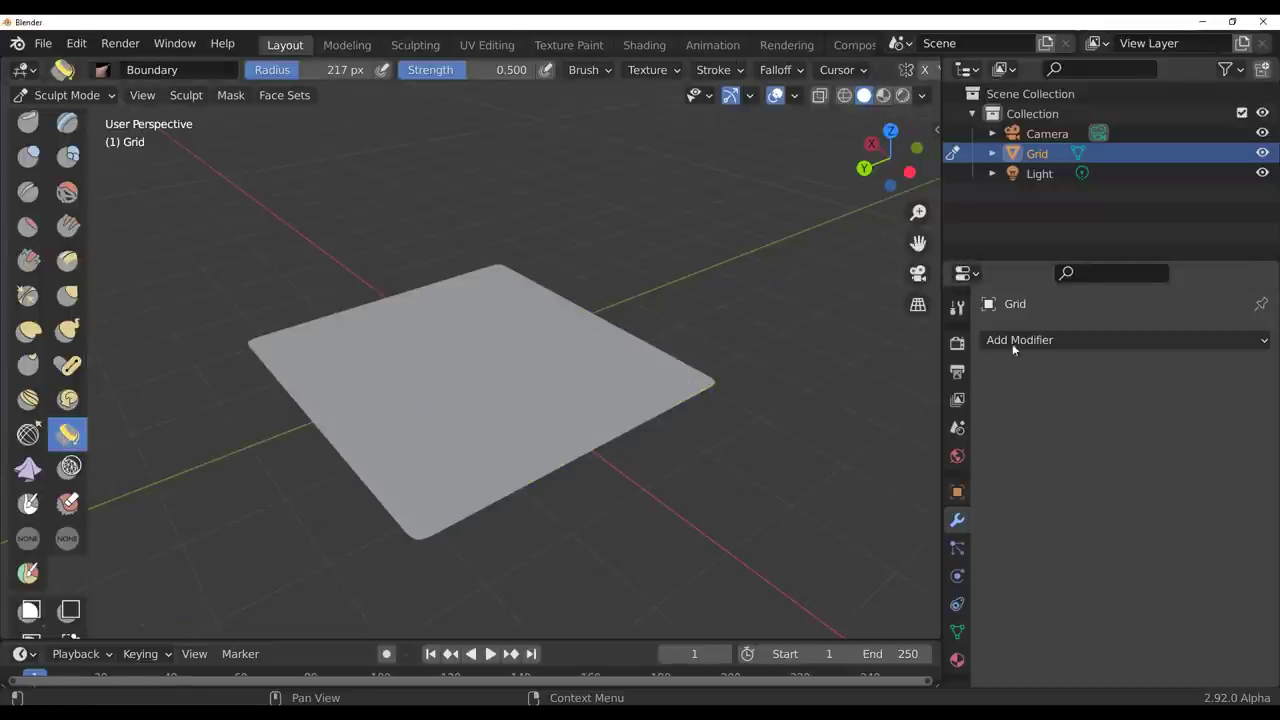
left_click(958, 310)
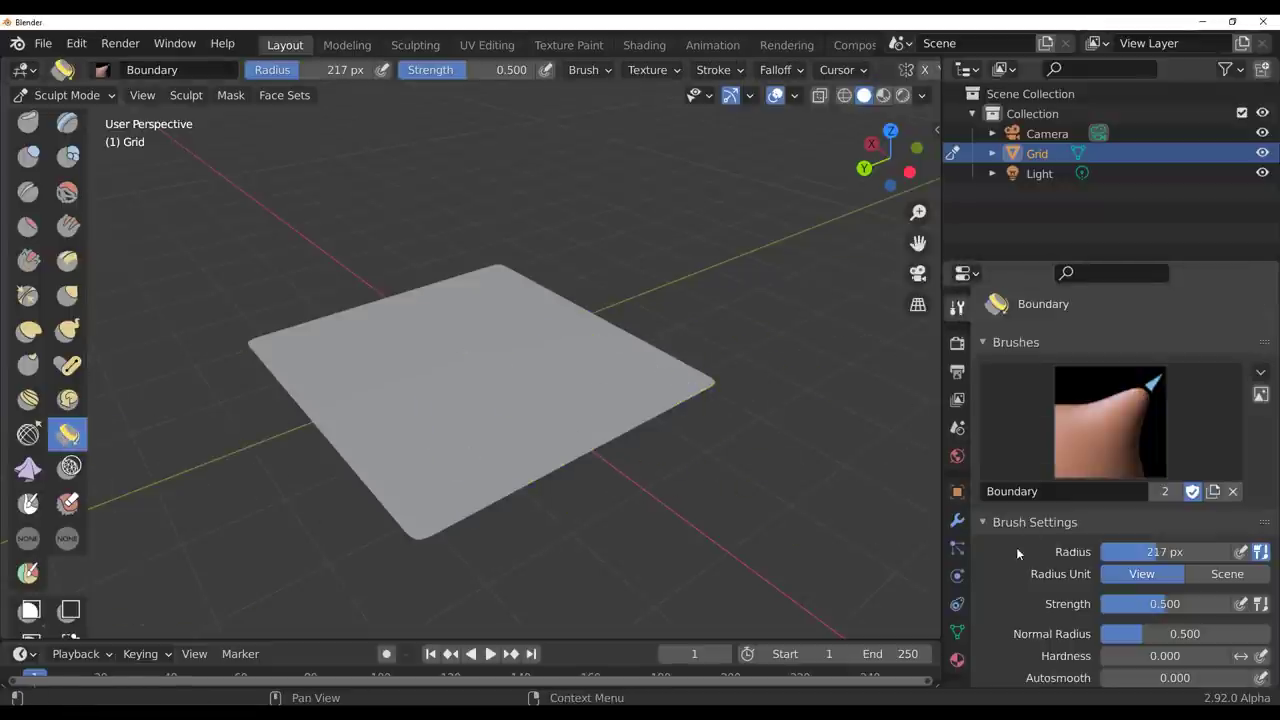
scroll(1015, 548, "down", 5)
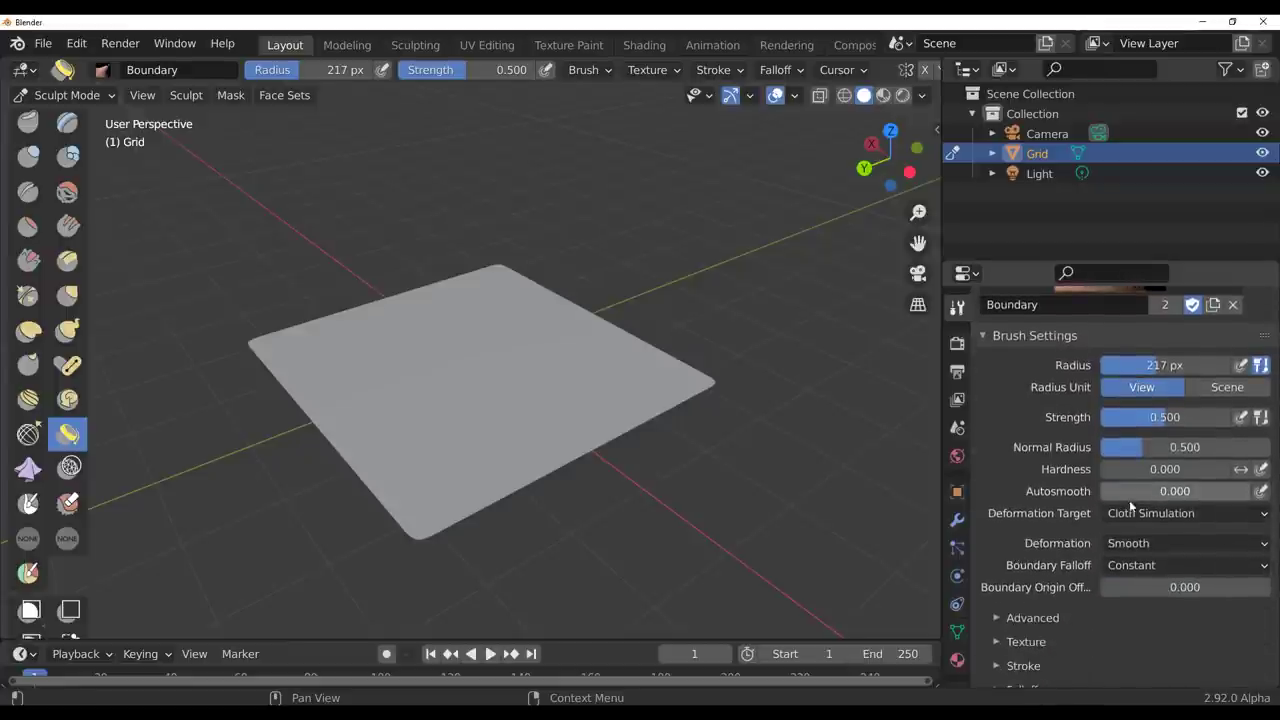
- With Cloth Simulation as the Boundary brush's deformation target, set its deformation to Grab
left_click(1115, 513)
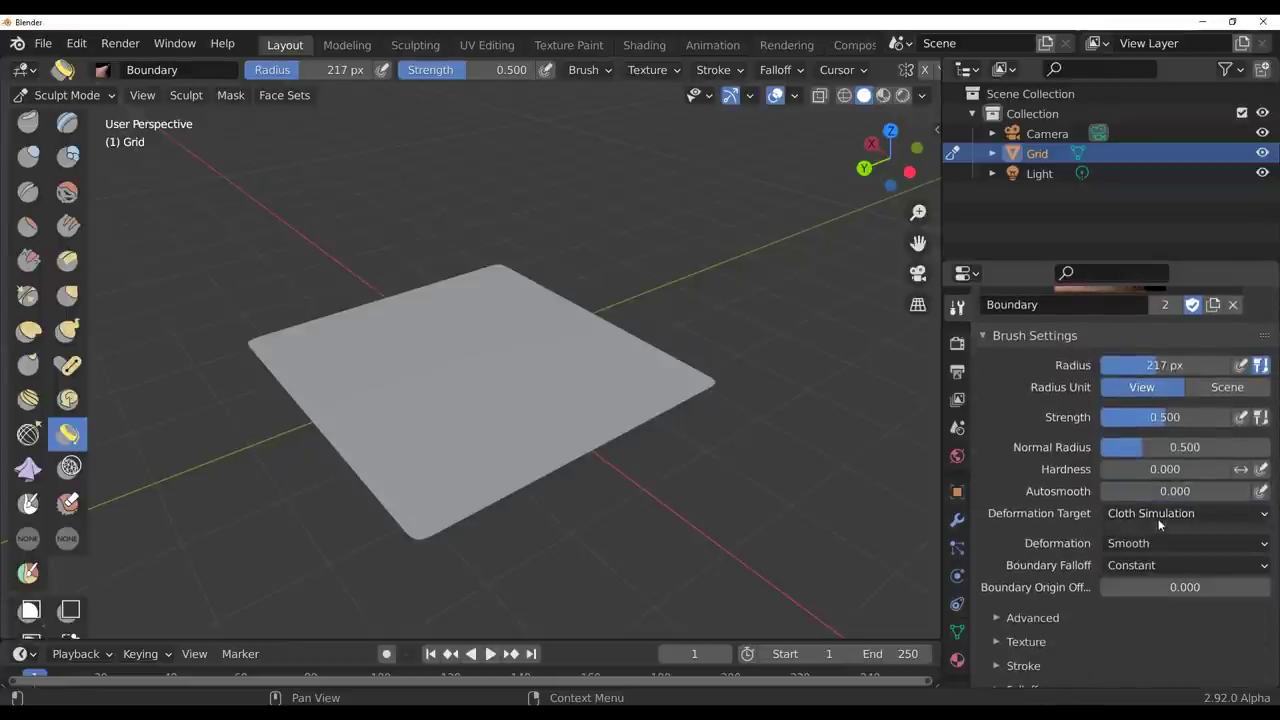
left_click(1159, 515)
left_click(1138, 557)
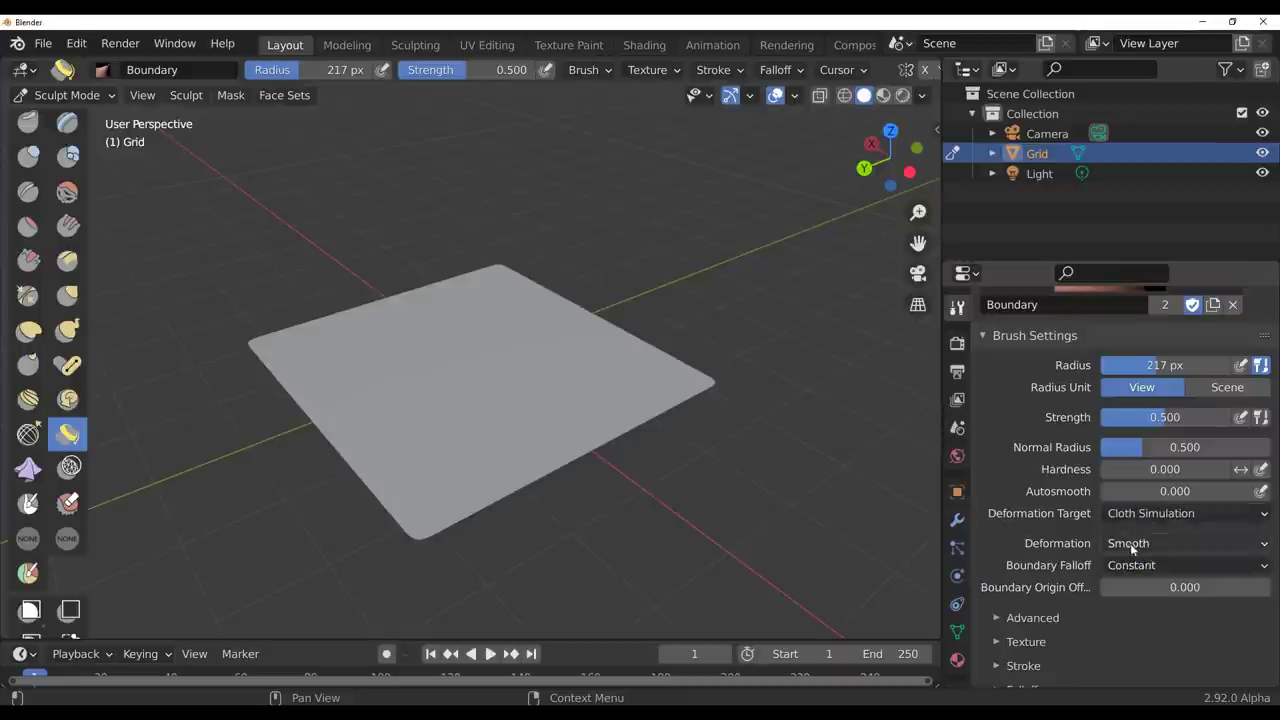
left_click(1130, 543)
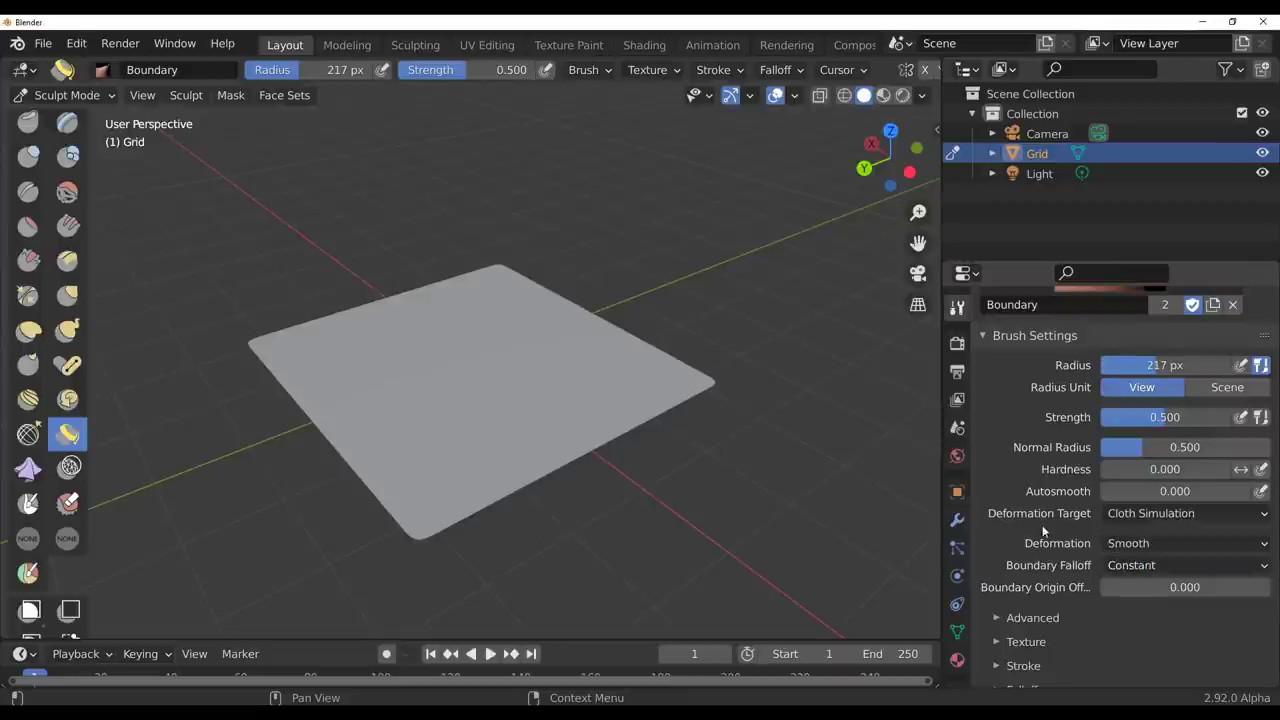
left_click(1134, 545)
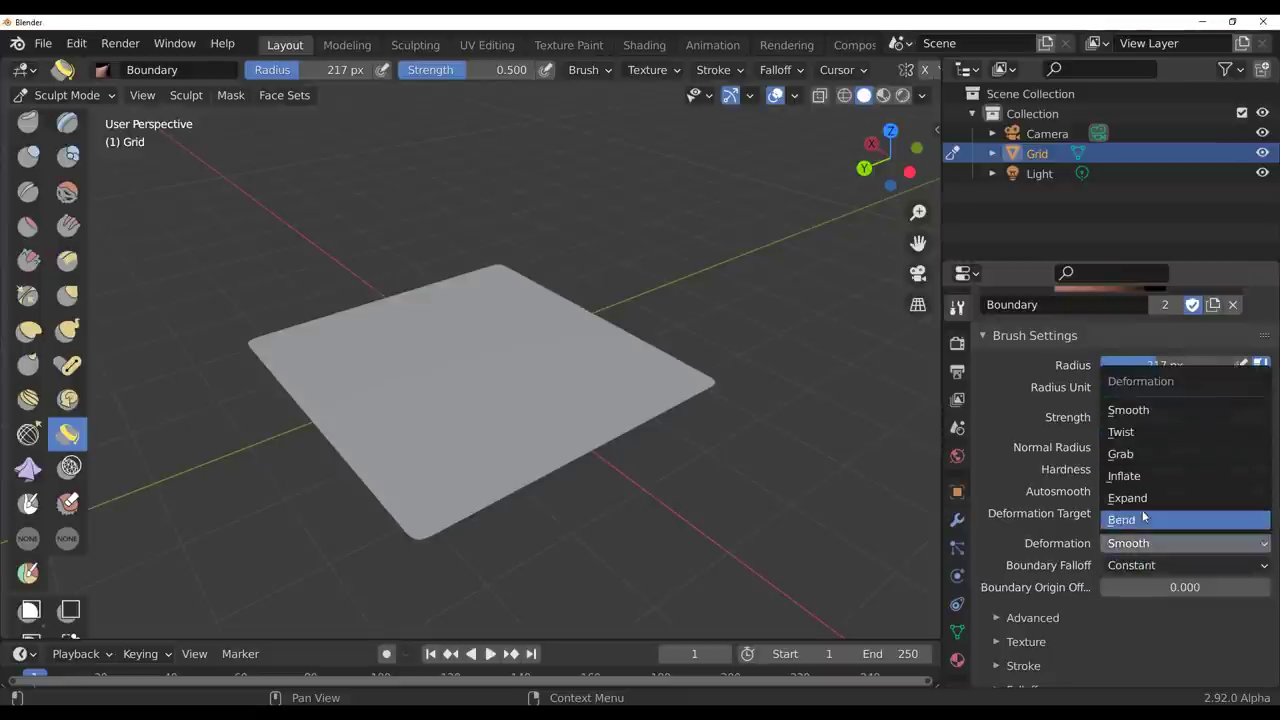
left_click(1140, 455)
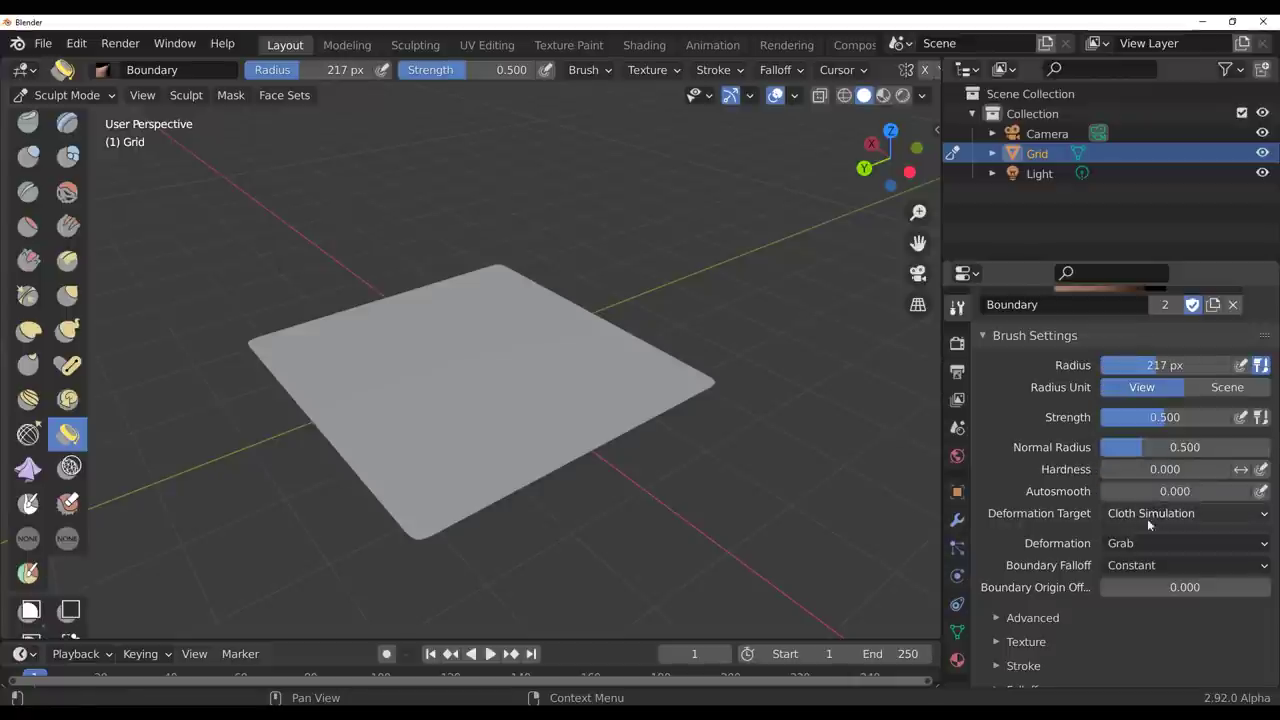
- Pull two opposite edges of the plane inward with the Boundary brush to form parallel cloth folds
middle_click_drag(590, 540, 772, 543)
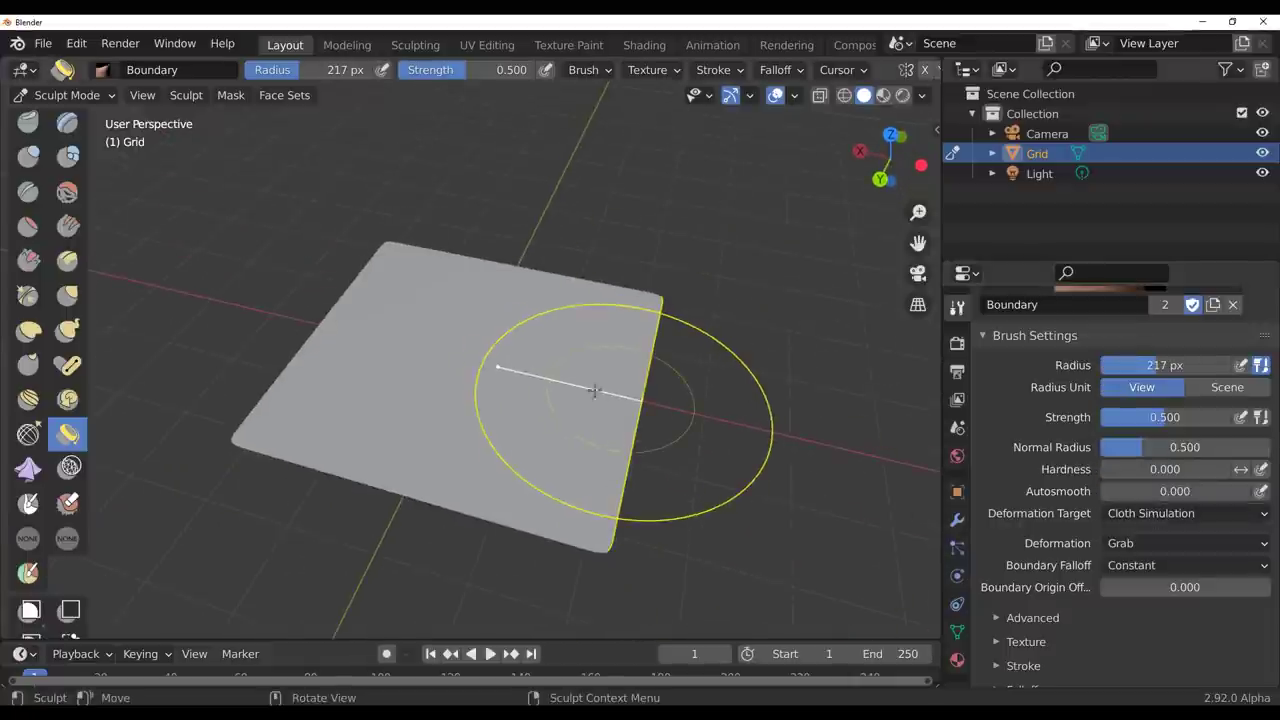
left_click_drag(577, 371, 550, 382)
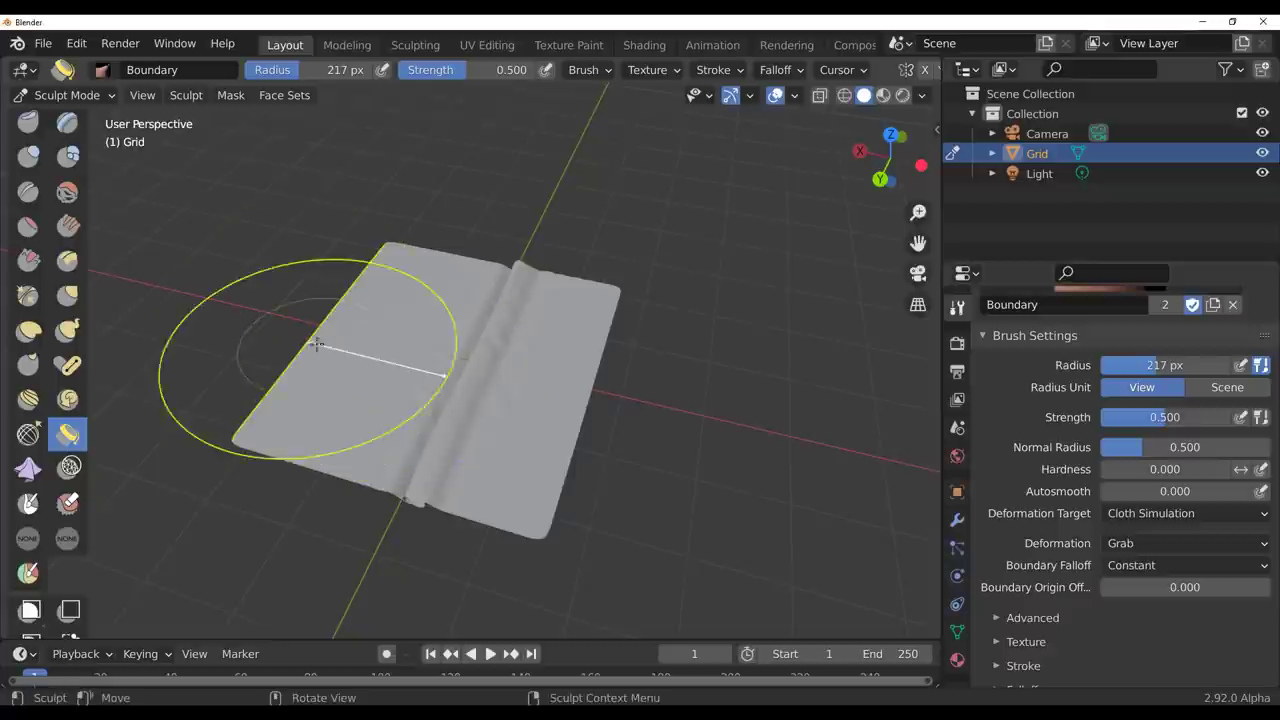
left_click_drag(314, 334, 362, 354)
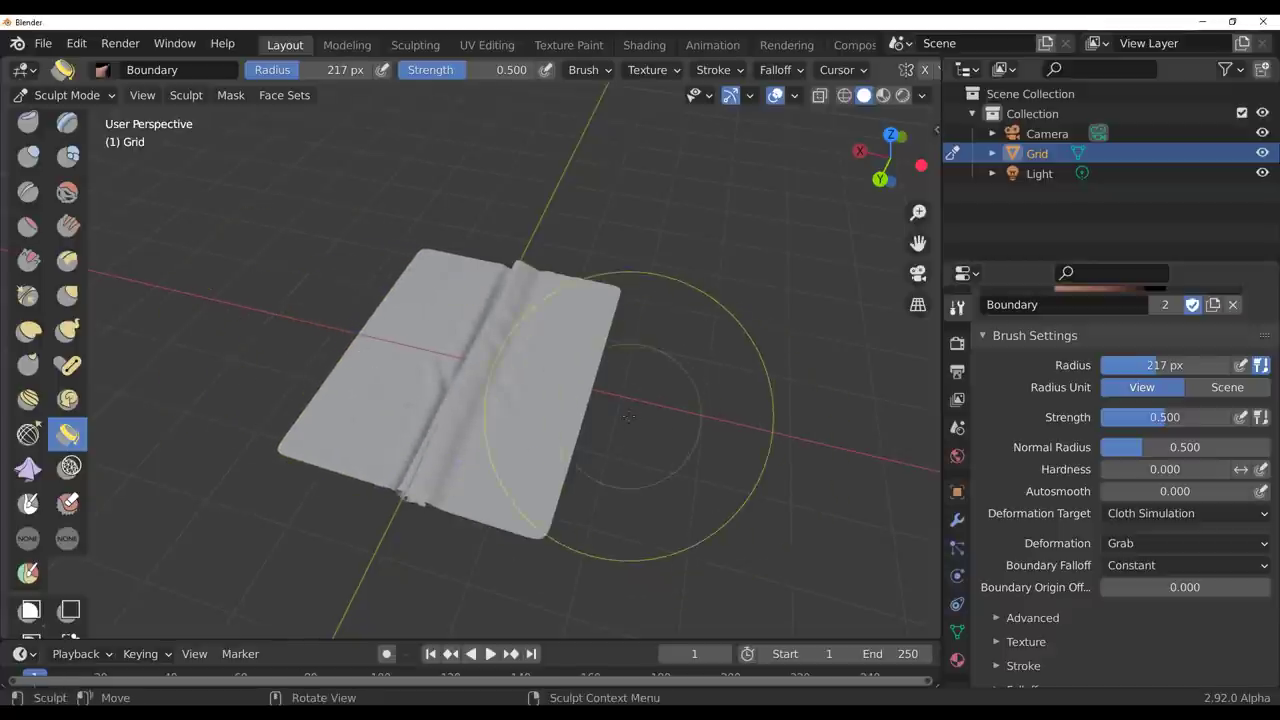
scroll(628, 416, "up", 3)
left_click_drag(643, 423, 623, 420)
- Push the plane's other two edges inward with the Boundary brush to add folds crossing the first ones
middle_click_drag(466, 371, 580, 390)
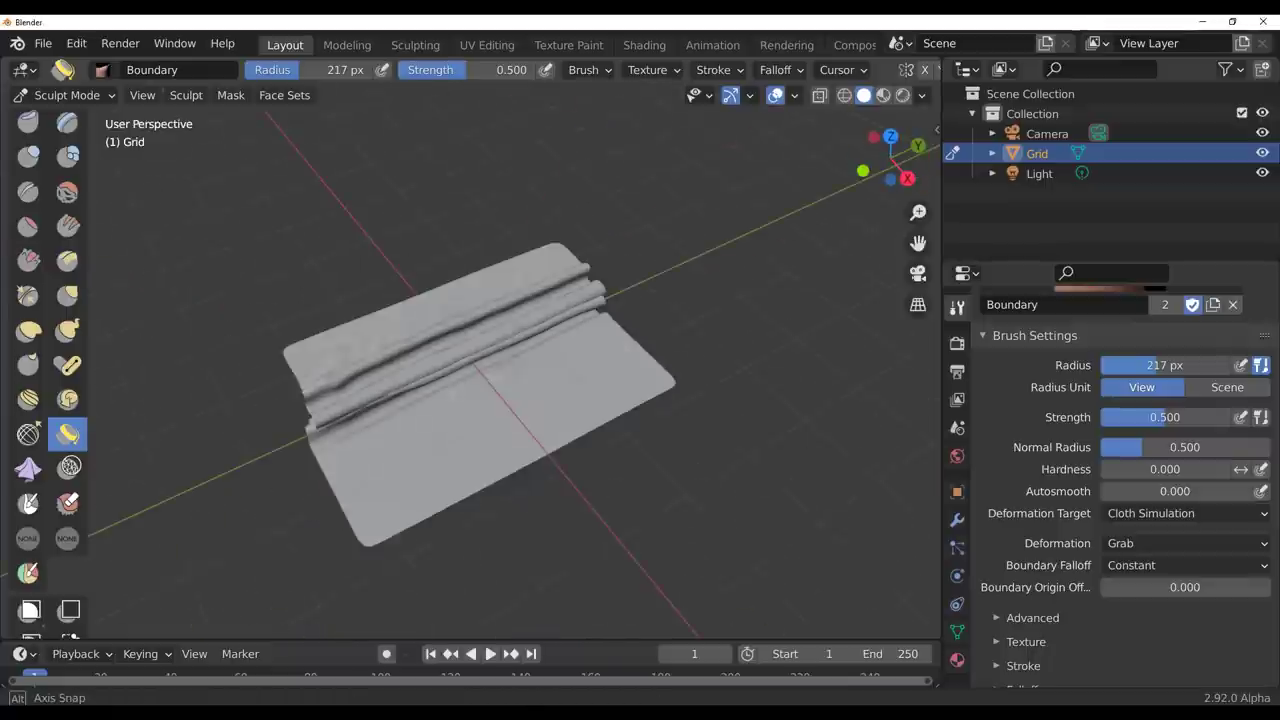
left_click_drag(300, 437, 385, 405)
scroll(643, 349, "up", 4)
middle_click_drag(643, 349, 768, 400)
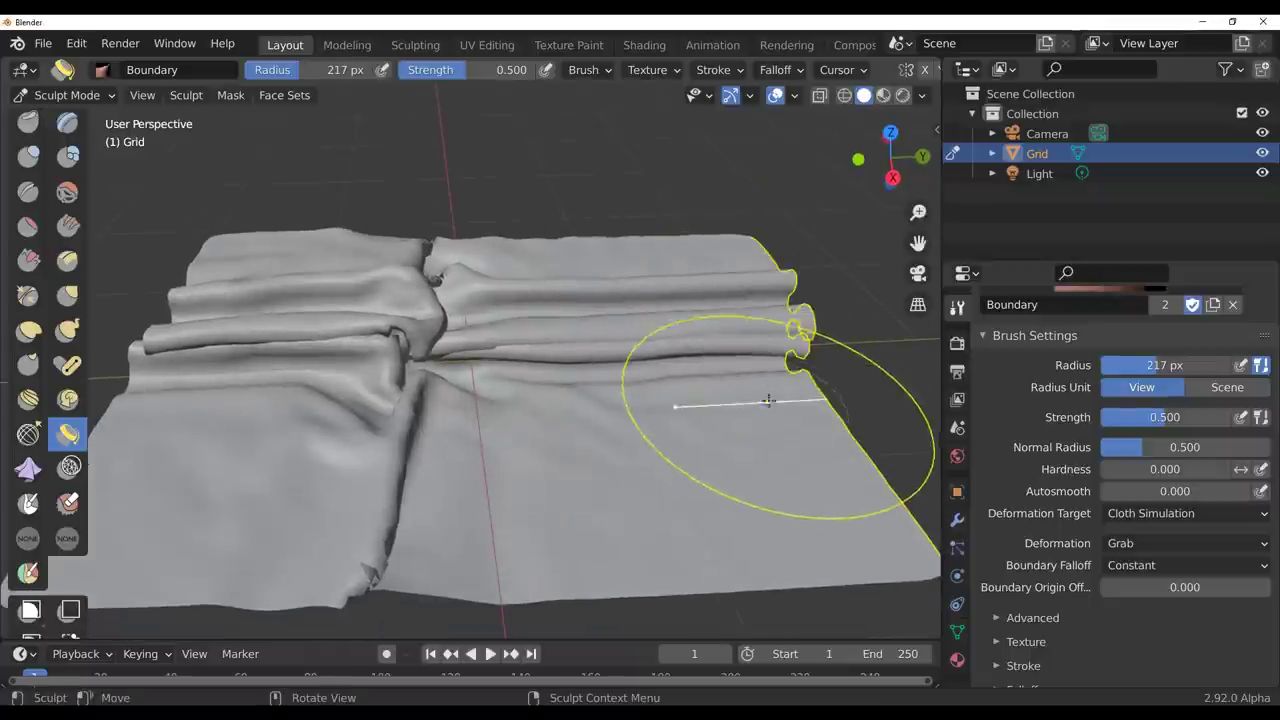
left_click_drag(768, 400, 686, 392)
scroll(430, 450, "down", 3)
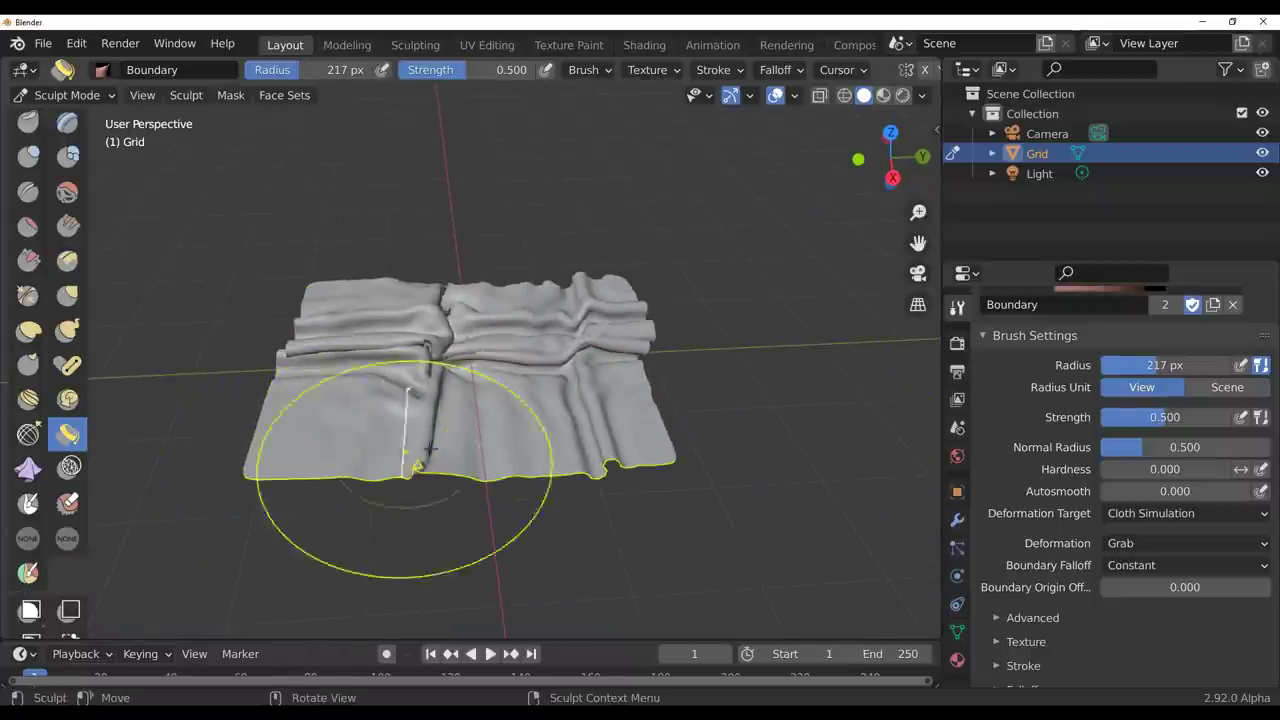
- Zoom in on the folded cloth and add another Boundary brush fold across its front part
scroll(516, 540, "up", 3)
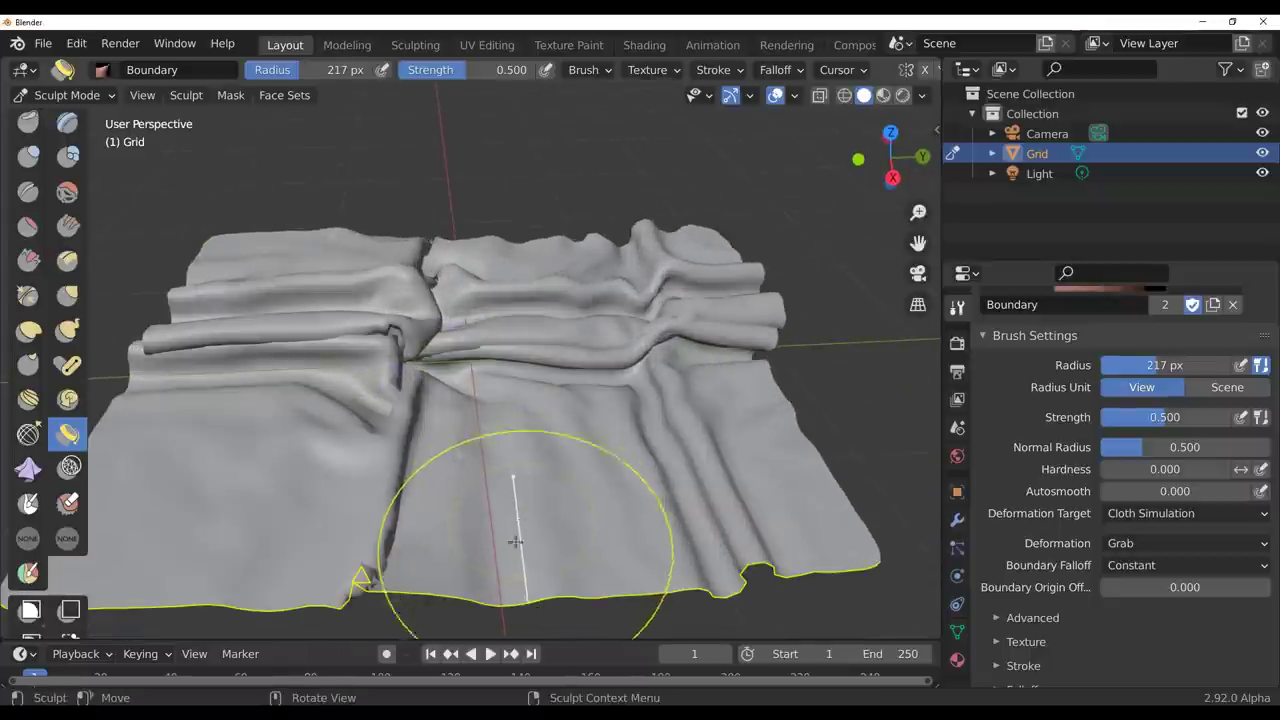
middle_click_drag(514, 543, 677, 551)
left_click_drag(712, 467, 660, 455)
scroll(449, 464, "down", 3)
middle_click_drag(449, 464, 400, 440)
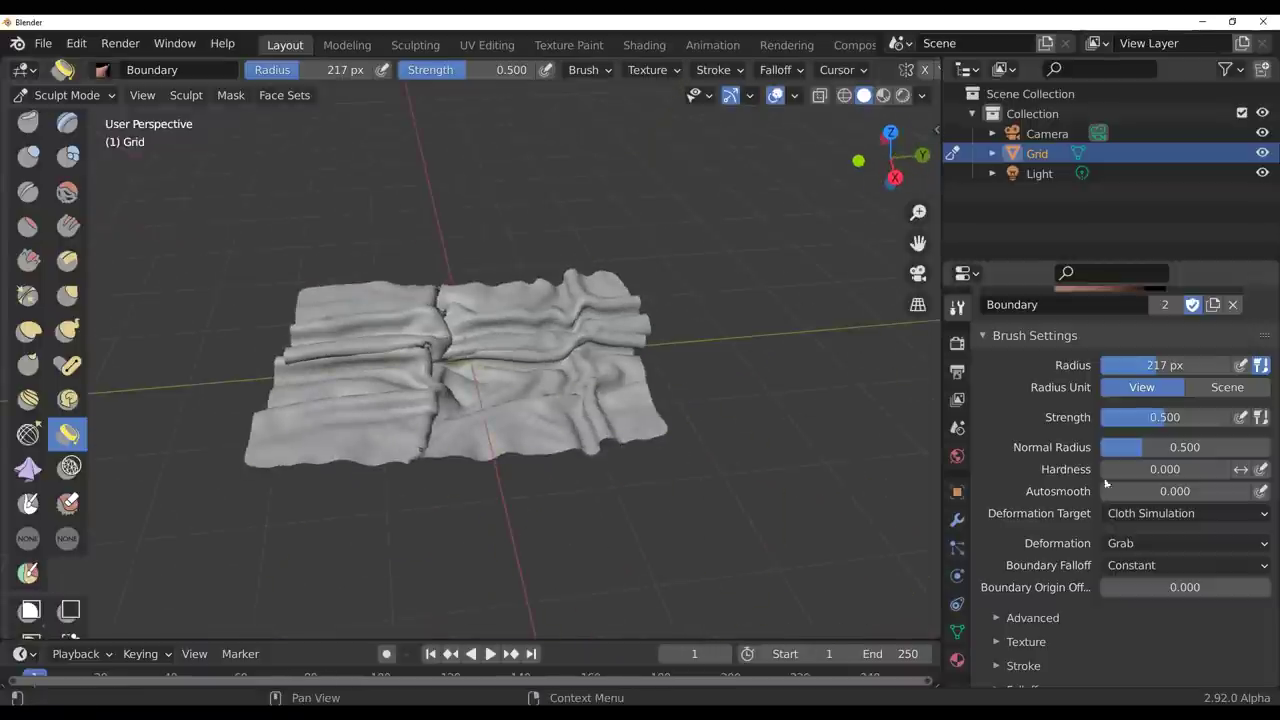
- Set the Boundary brush's deformation to Smooth and brush over the folds near the cloth's edge
left_click(1176, 538)
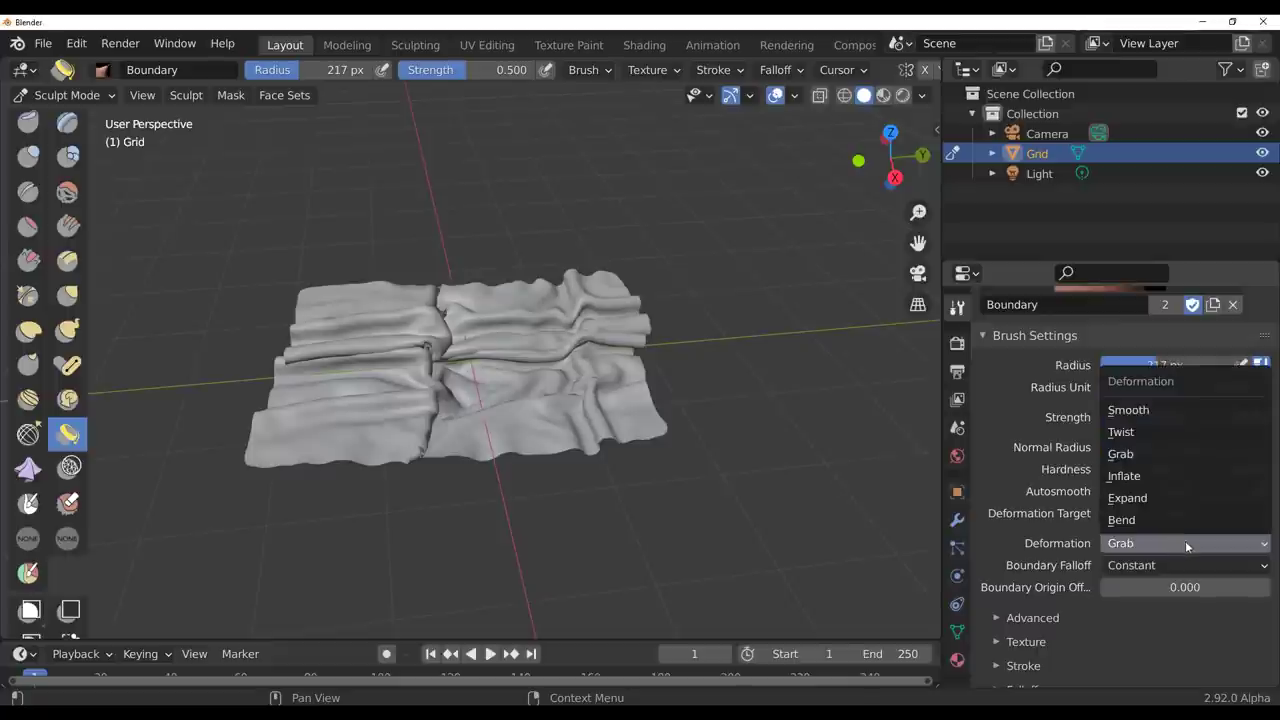
left_click(1185, 540)
left_click(1185, 540)
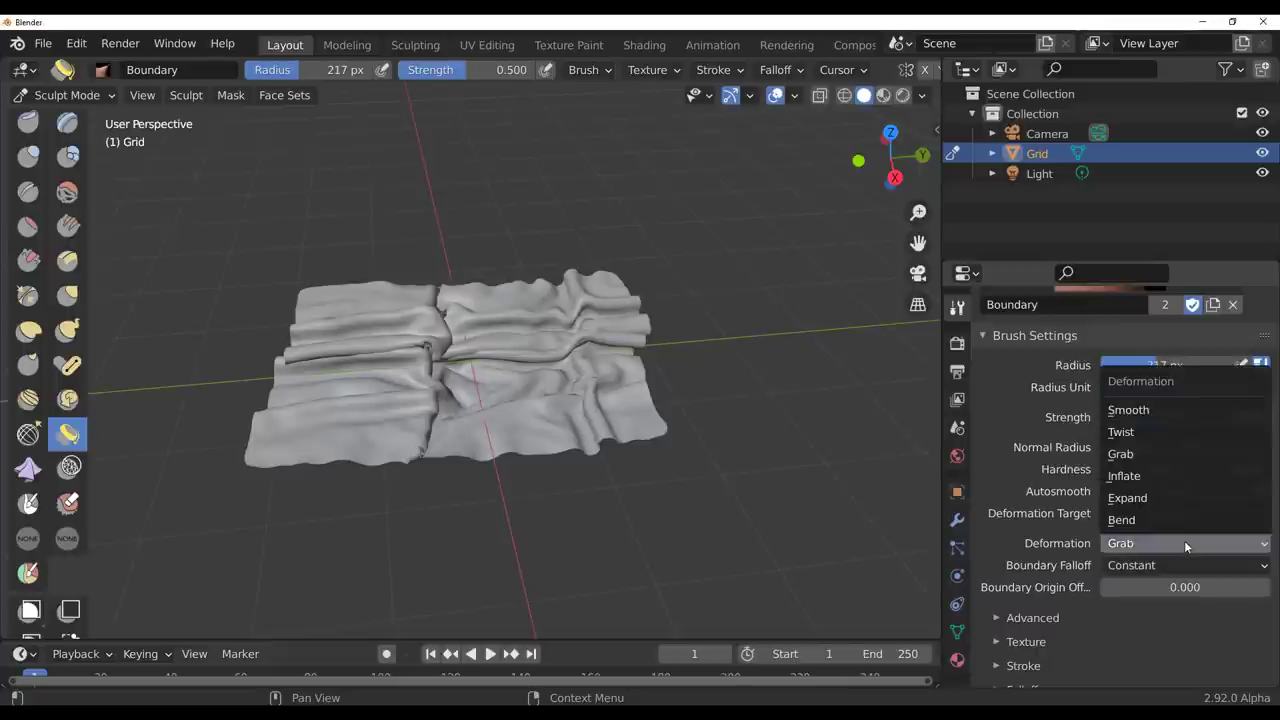
left_click(1162, 410)
scroll(457, 414, "up", 4)
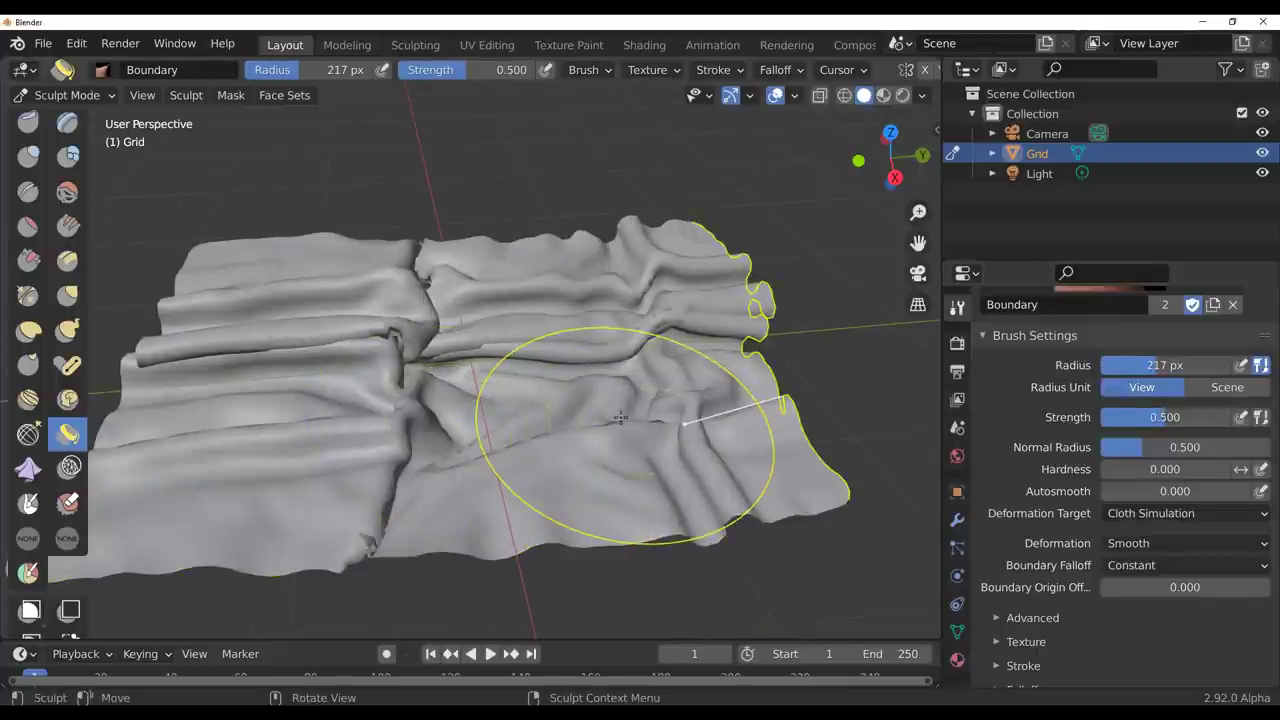
left_click_drag(621, 412, 590, 440)
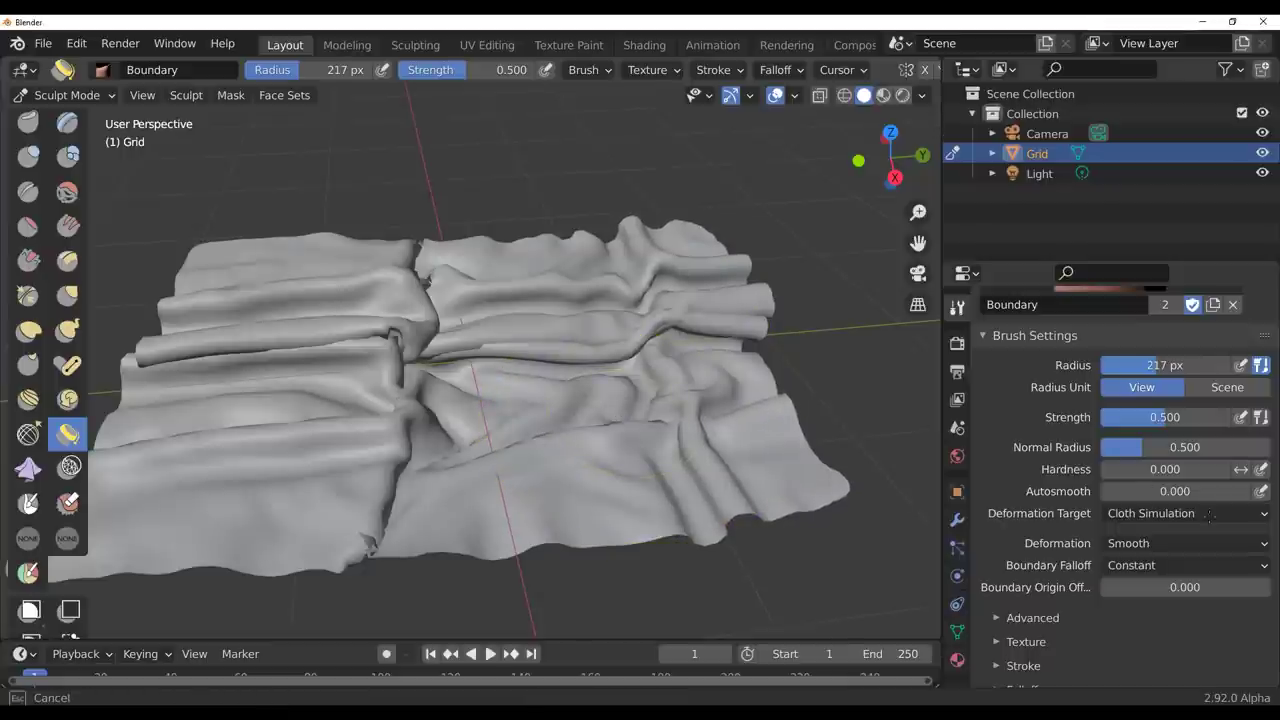
- Make further Boundary brush strokes across the wrinkled cloth and inspect its folds up close
left_click_drag(569, 491, 457, 491)
left_click_drag(480, 352, 485, 347)
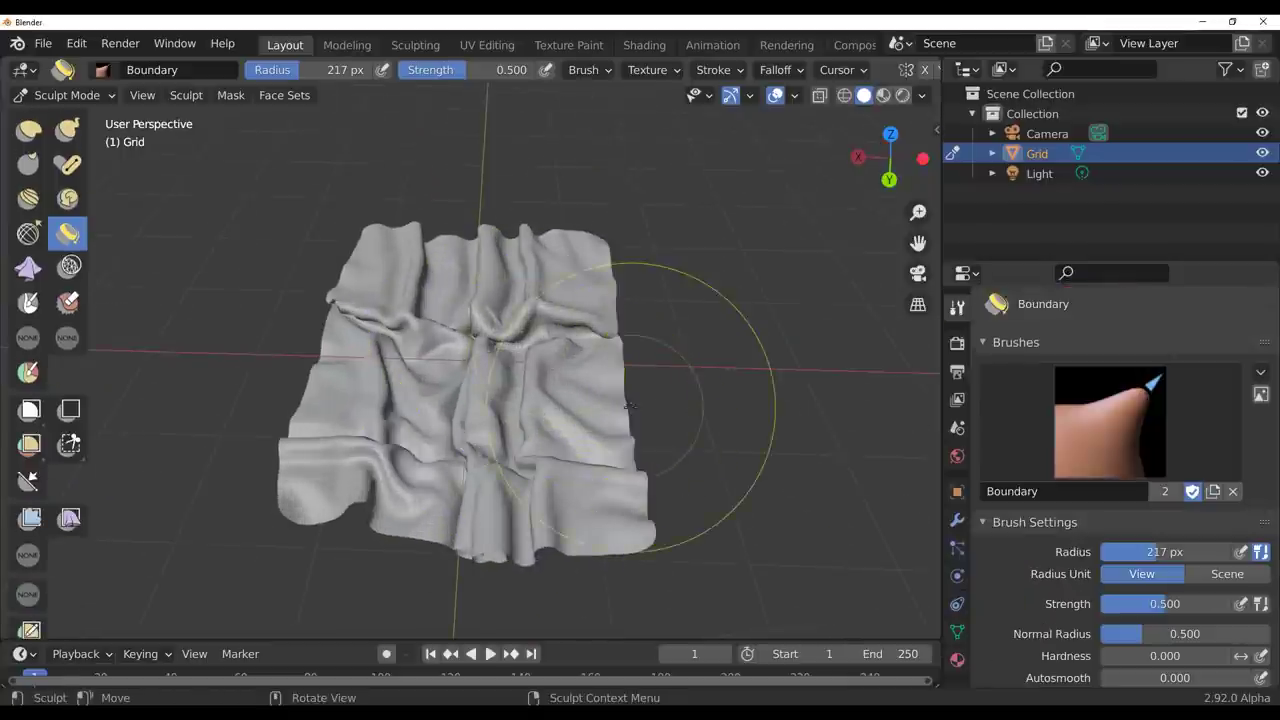
middle_click_drag(650, 405, 624, 413)
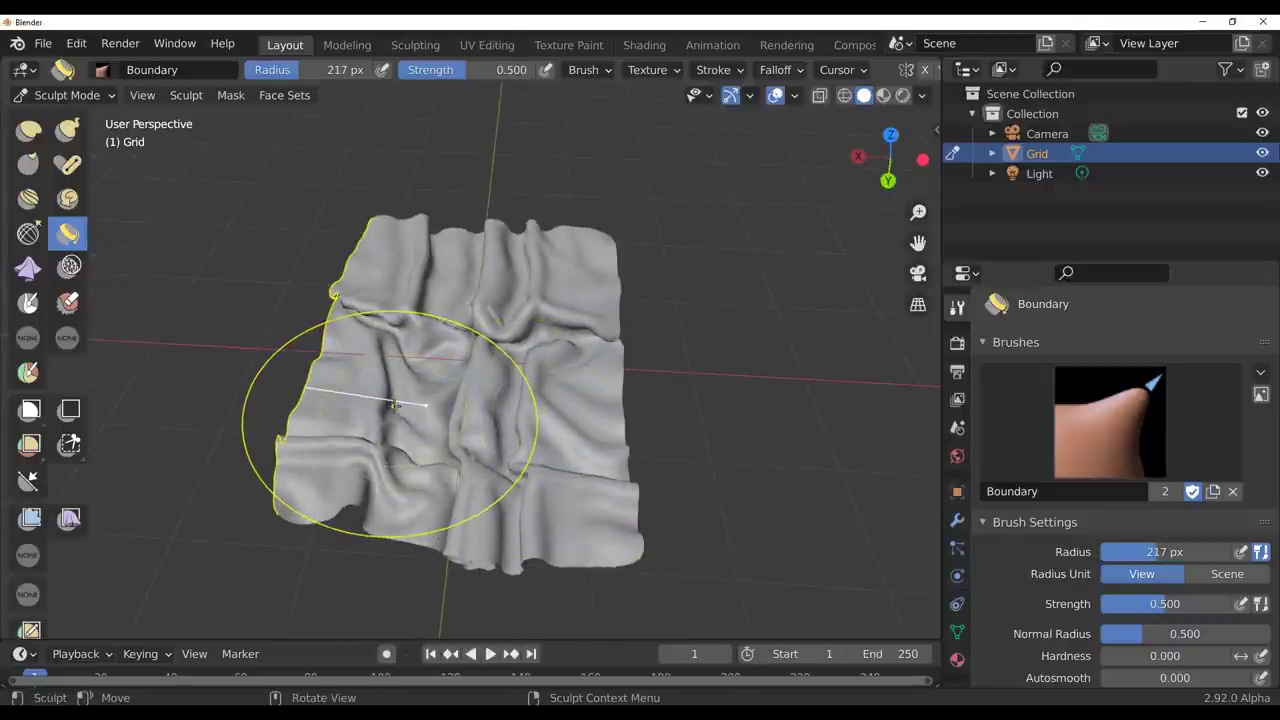
mouse_move(395, 404)
left_mouse_down()
mouse_move(543, 404)
mouse_move(517, 414)
left_mouse_up()
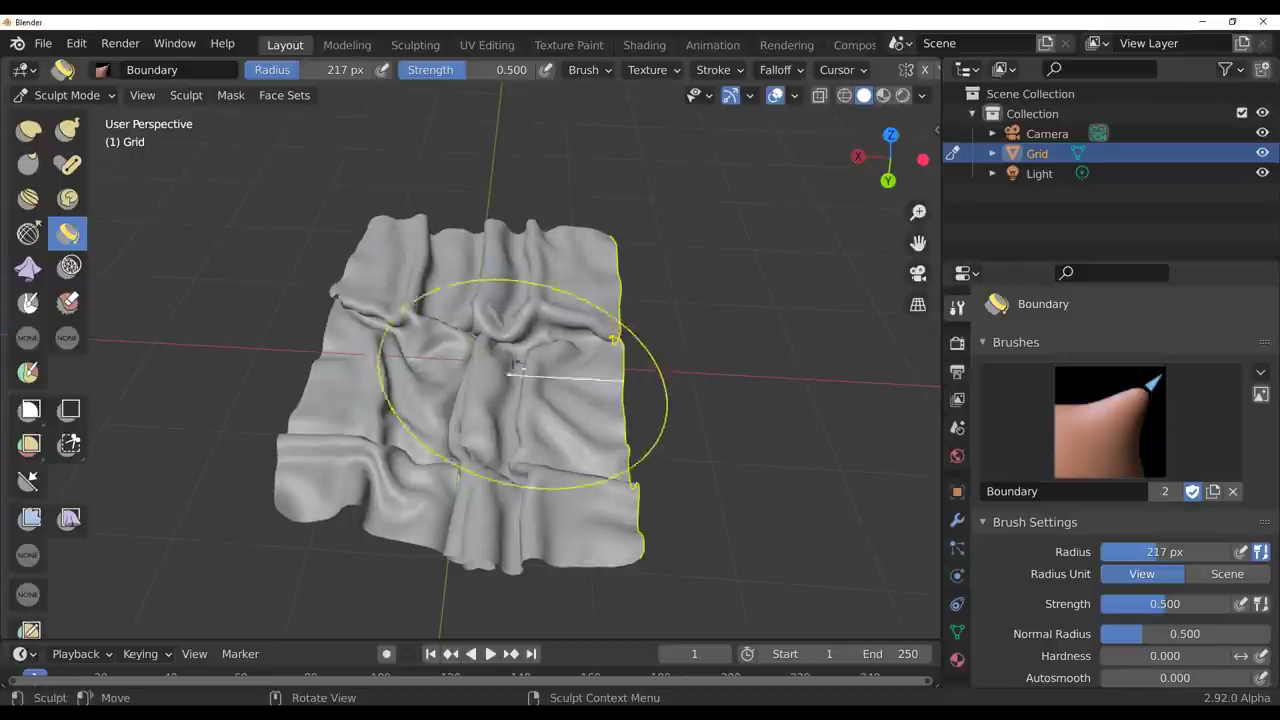
scroll(558, 338, "up", 5)
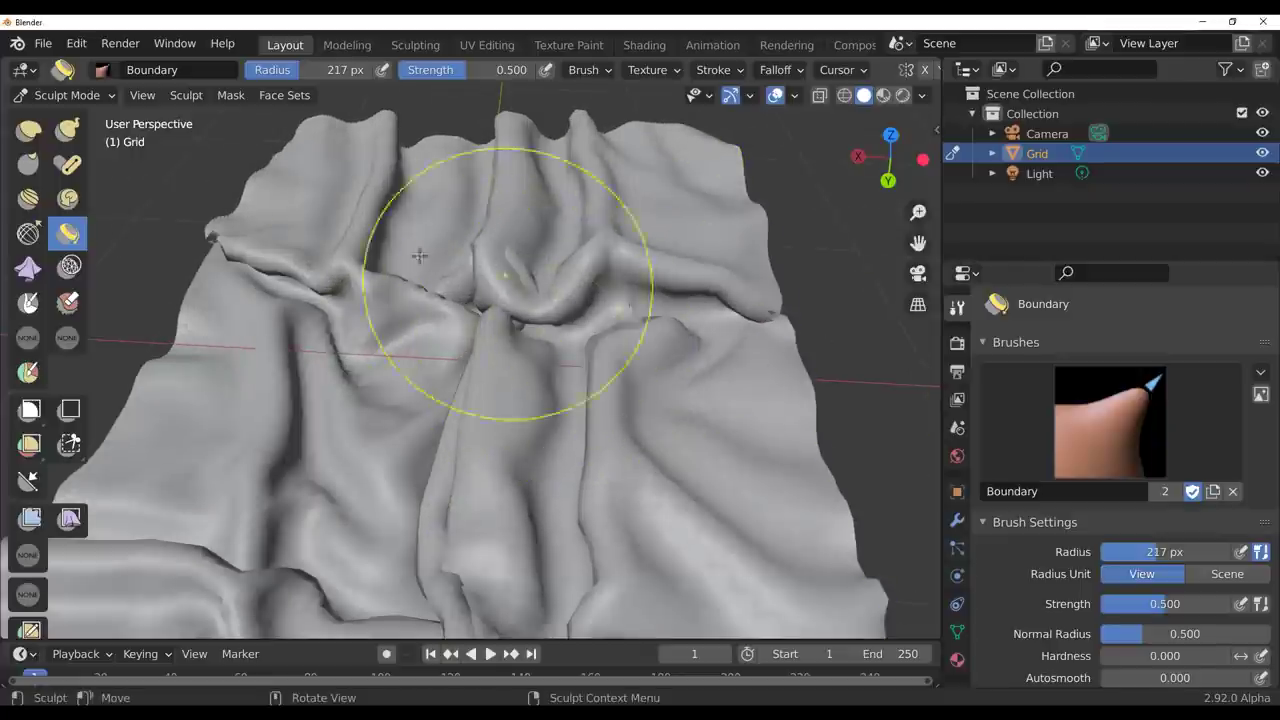
scroll(608, 488, "down", 5)
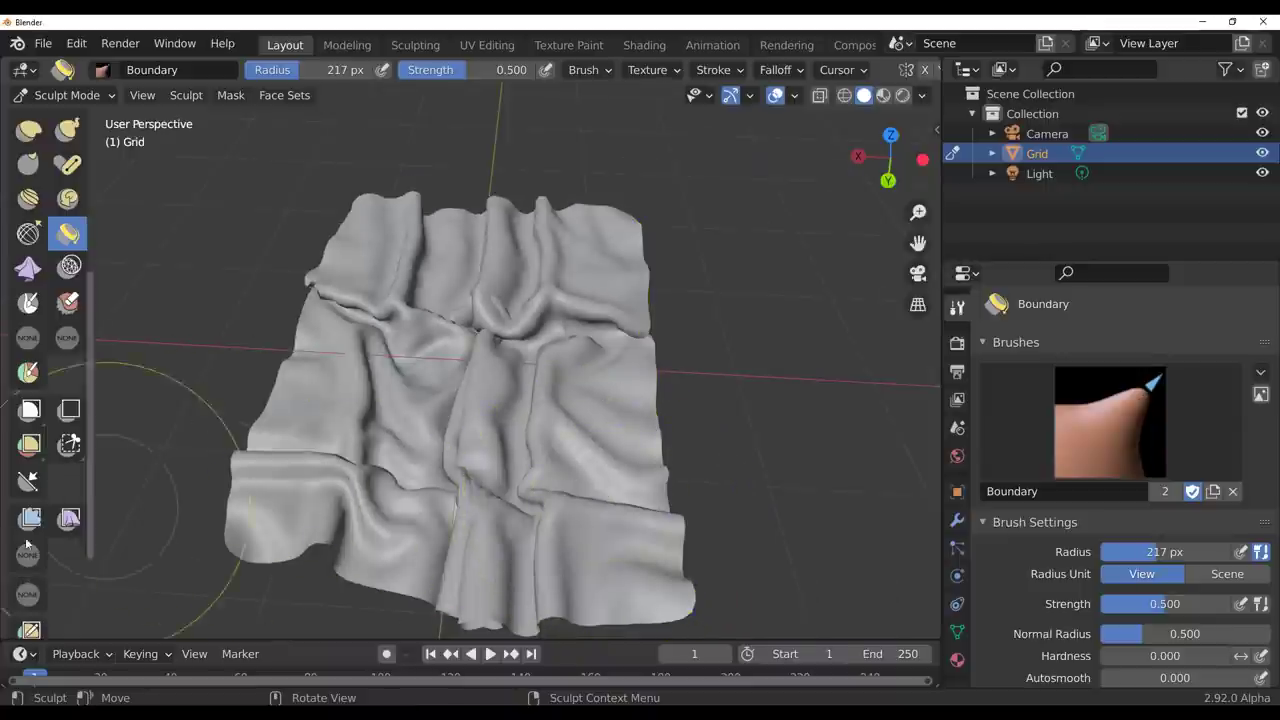
- Activate the Mesh Filter tool for the wrinkled cloth with Surface Smooth as the filter type
scroll(33, 572, "down", 3)
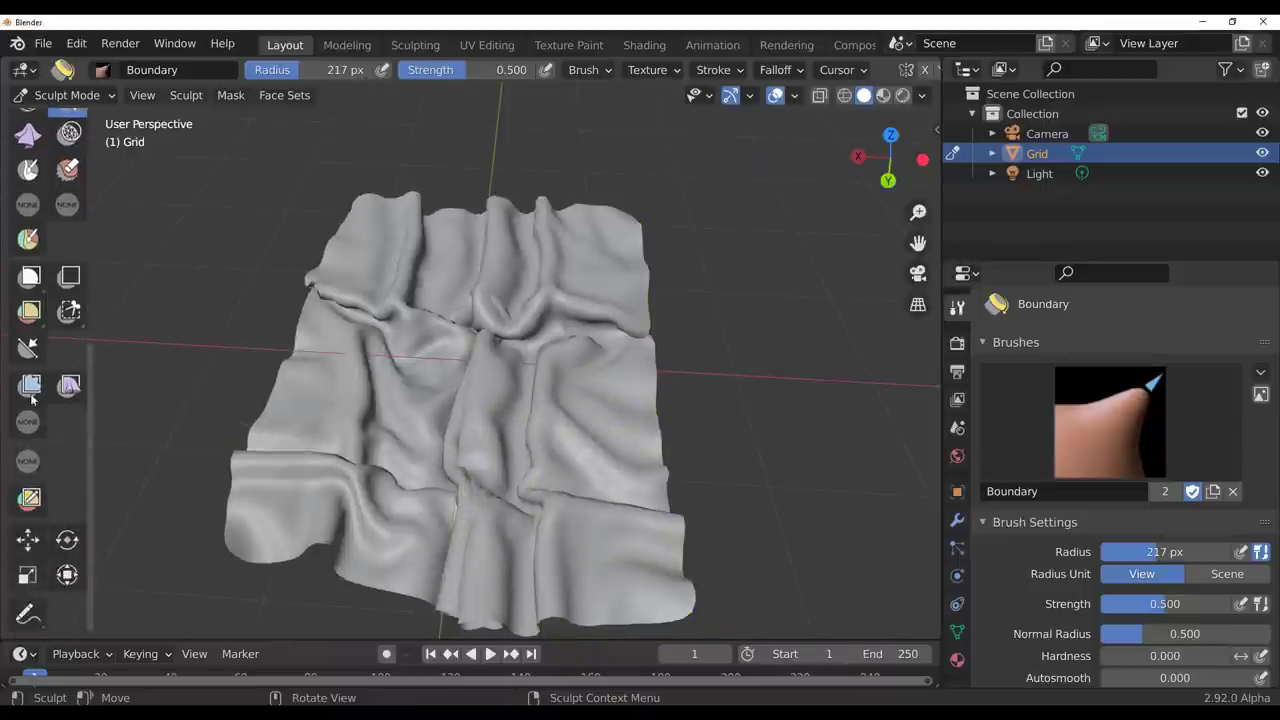
left_click(30, 385)
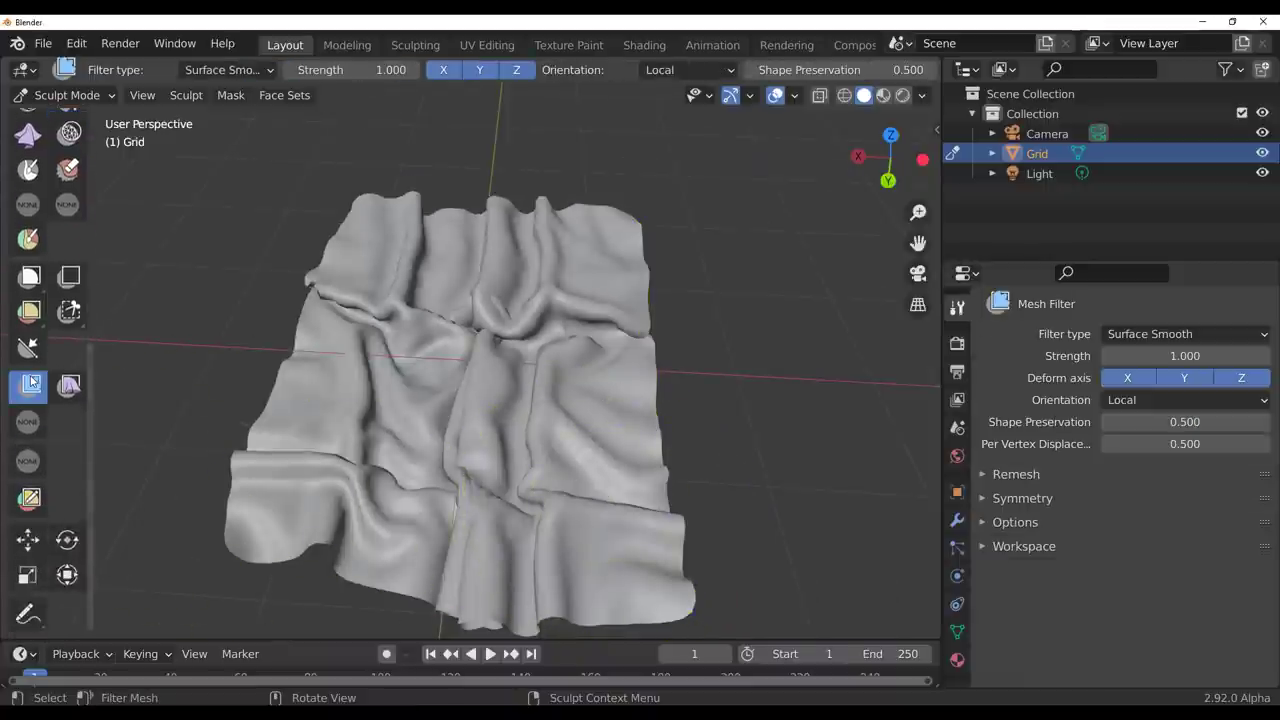
left_click(258, 71)
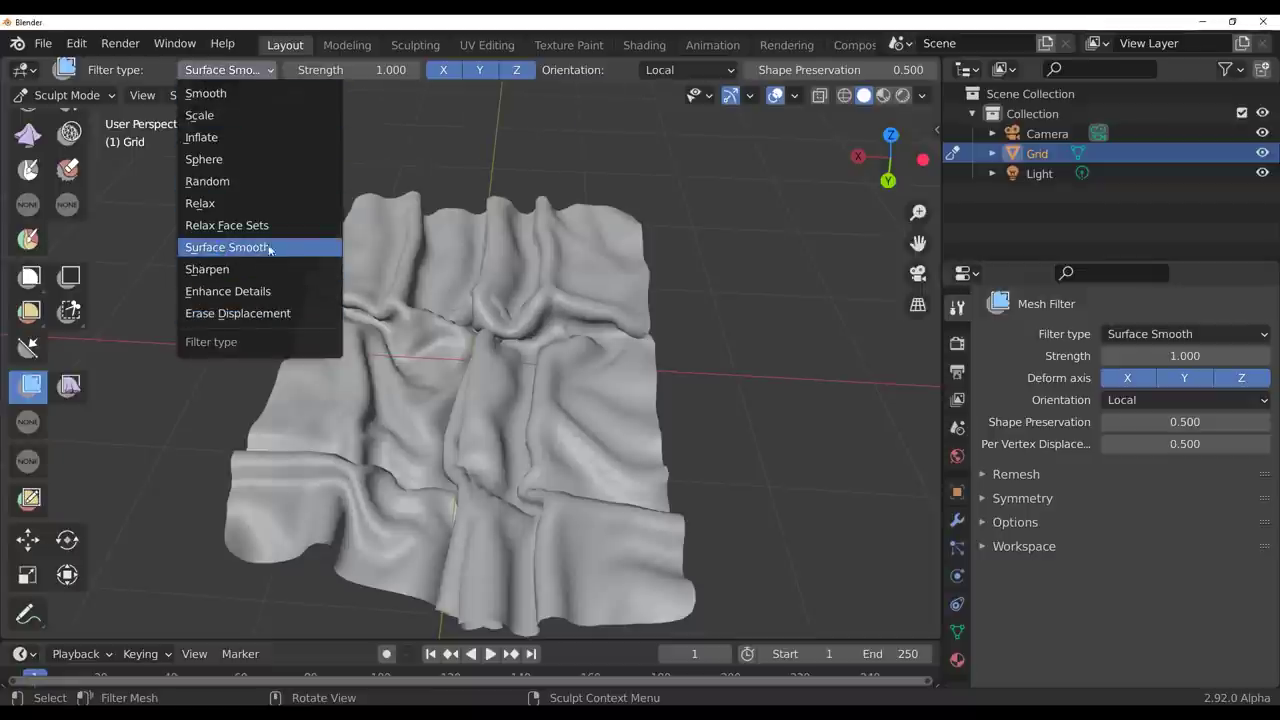
left_click(236, 249)
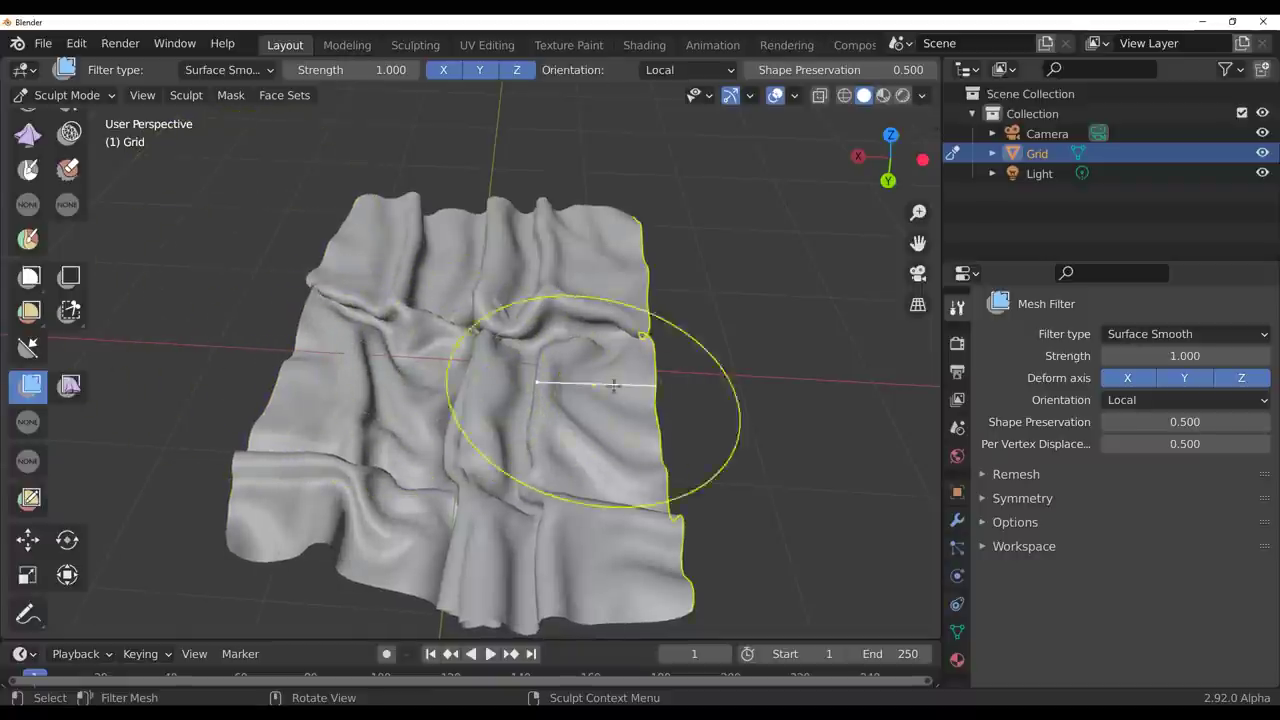
- Switch from the Mesh Filter to the Draw sculpt brush for the wrinkled cloth
scroll(28, 300, "up", 8)
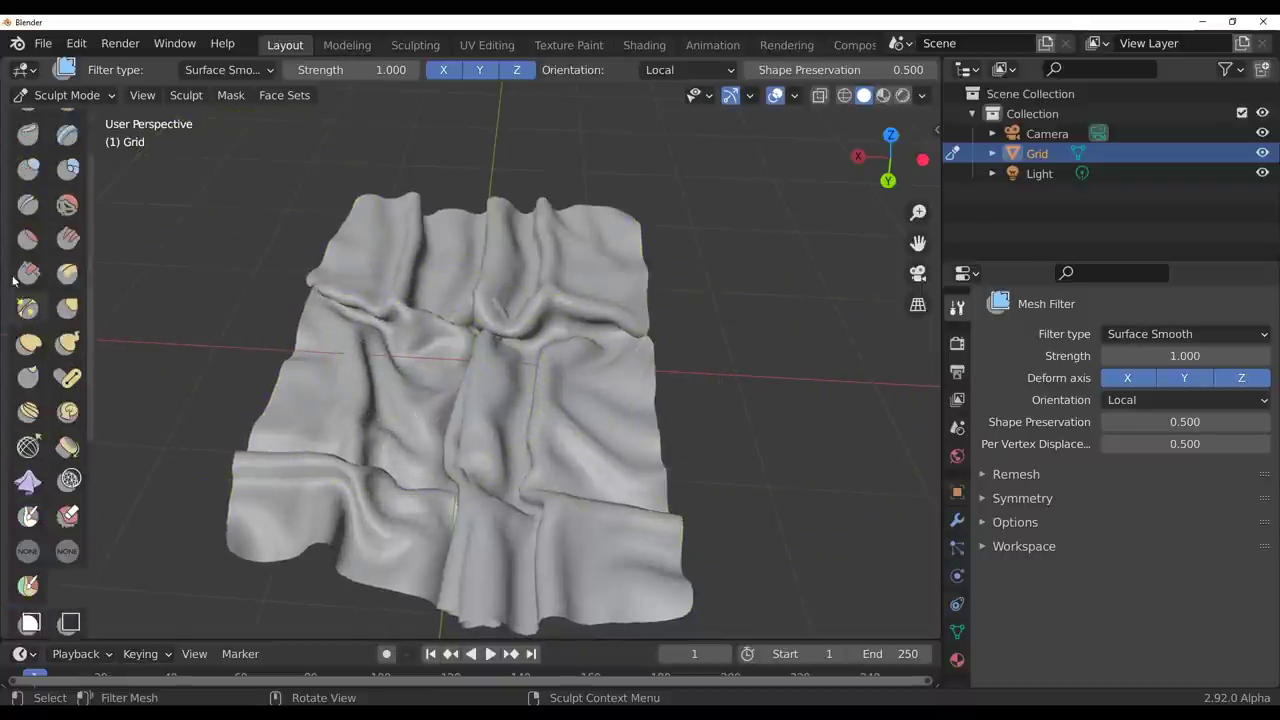
left_click(29, 134)
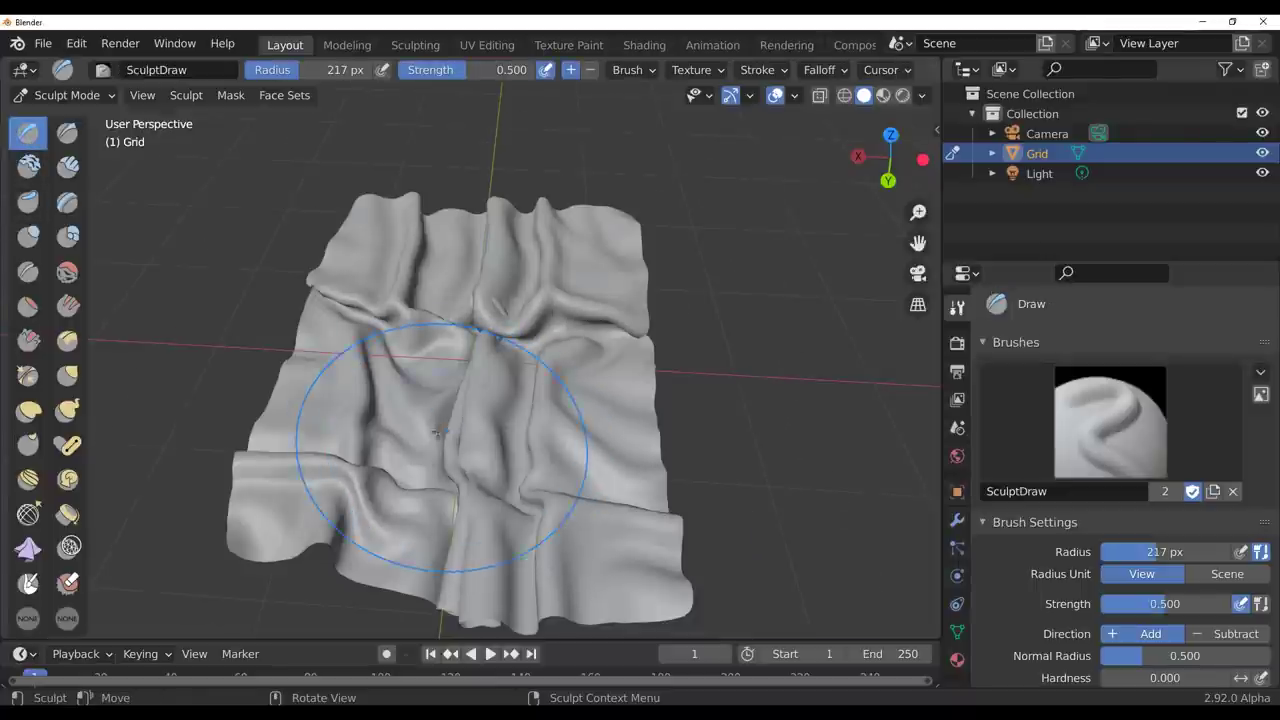
scroll(88, 533, "down", 8)
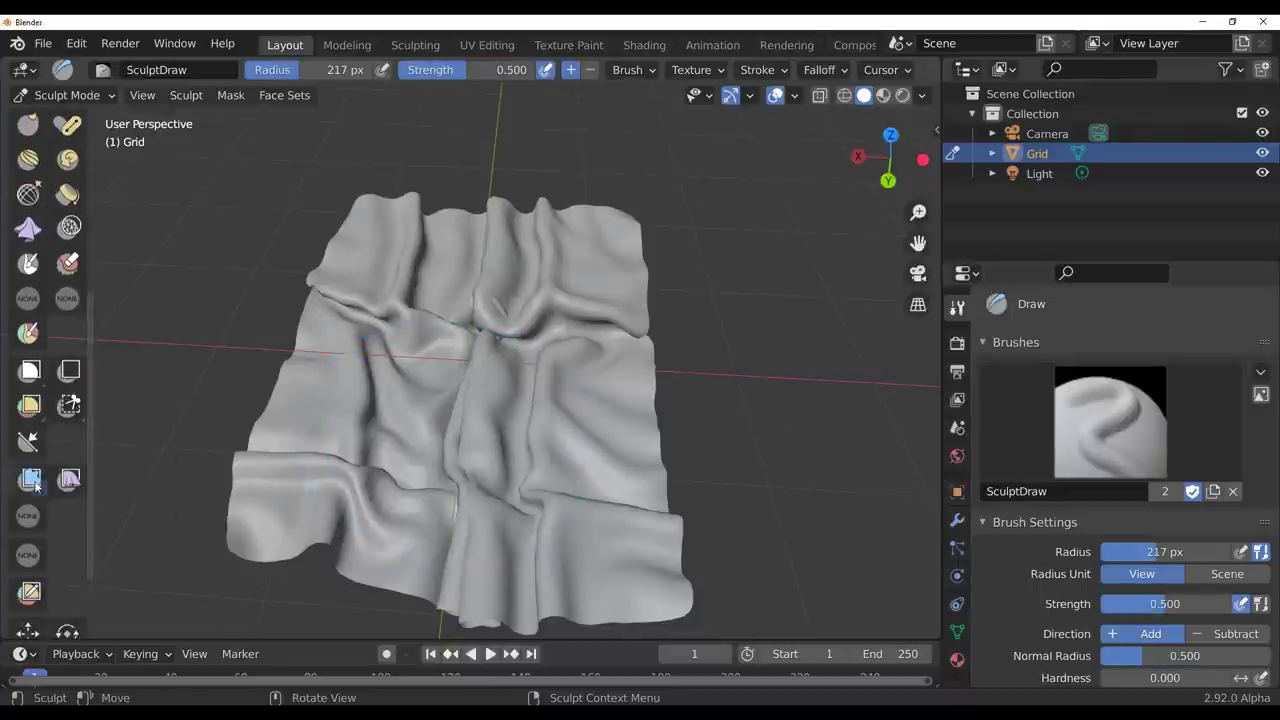
- Apply the Mesh Filter with Surface Smooth to the wrinkled cloth in repeated passes
left_click(29, 479)
left_click_drag(441, 394, 612, 424)
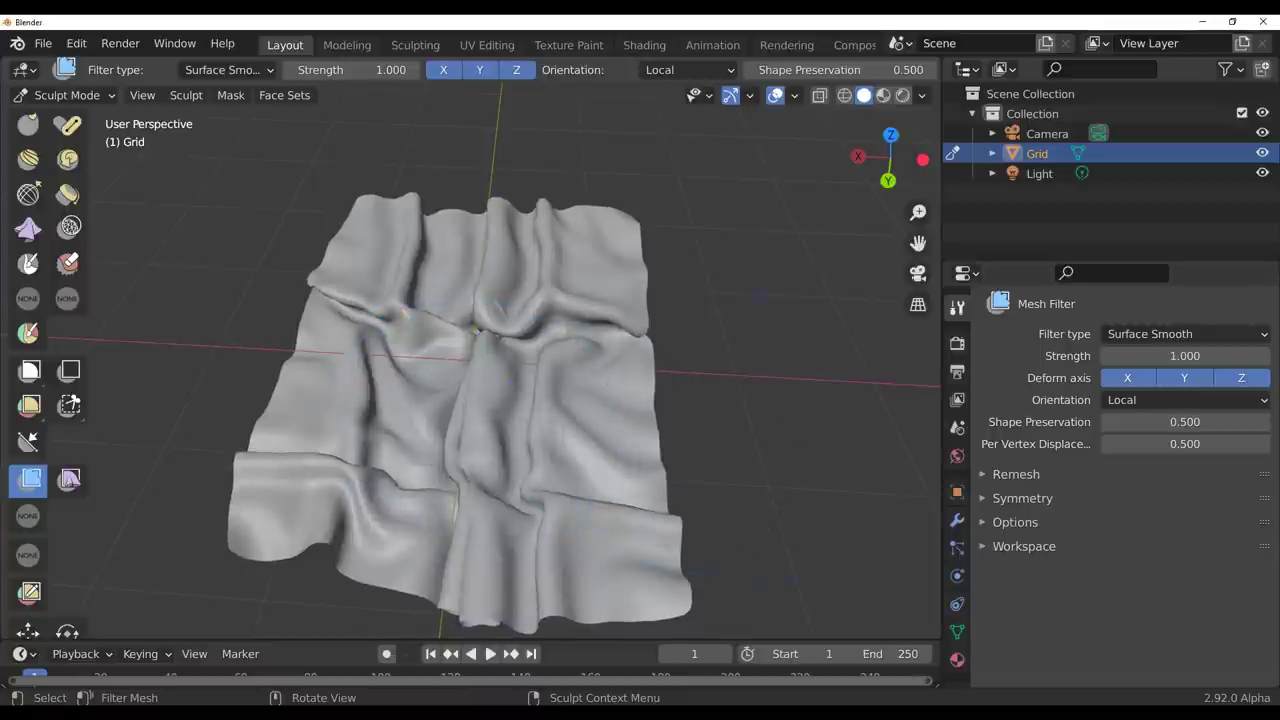
scroll(449, 480, "down", 3)
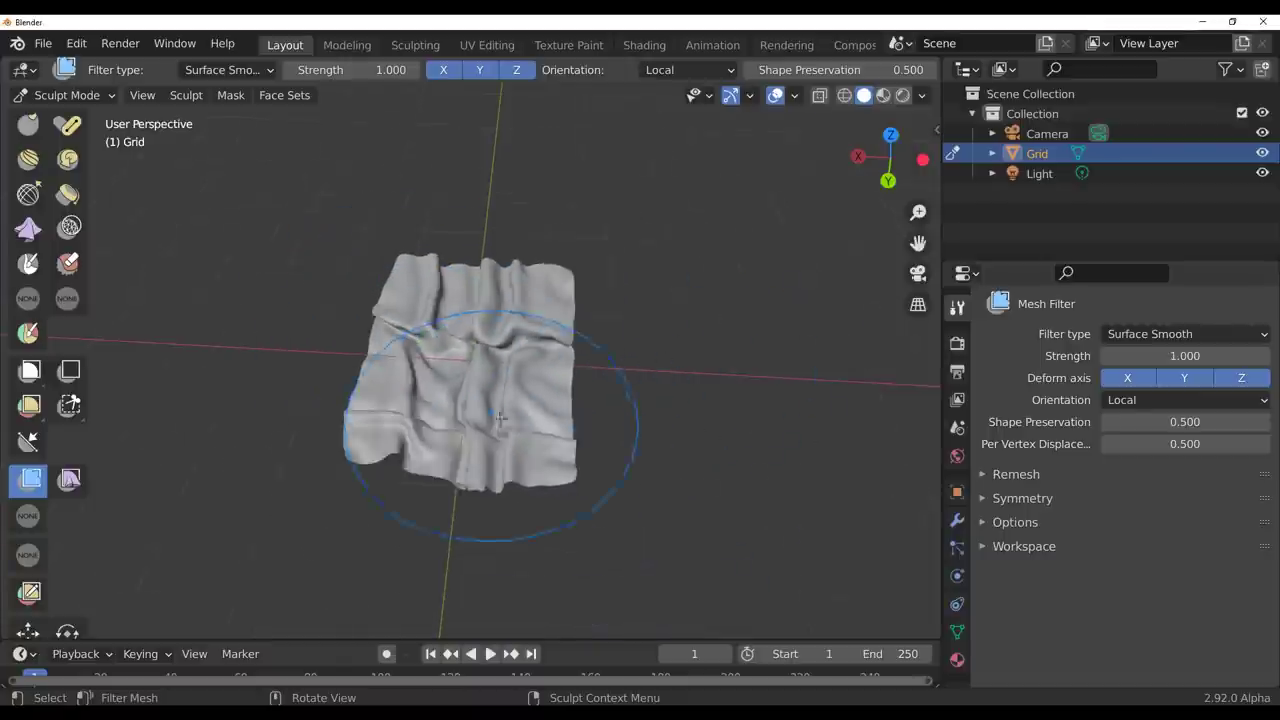
middle_click_drag(449, 480, 443, 457)
scroll(443, 457, "up", 6)
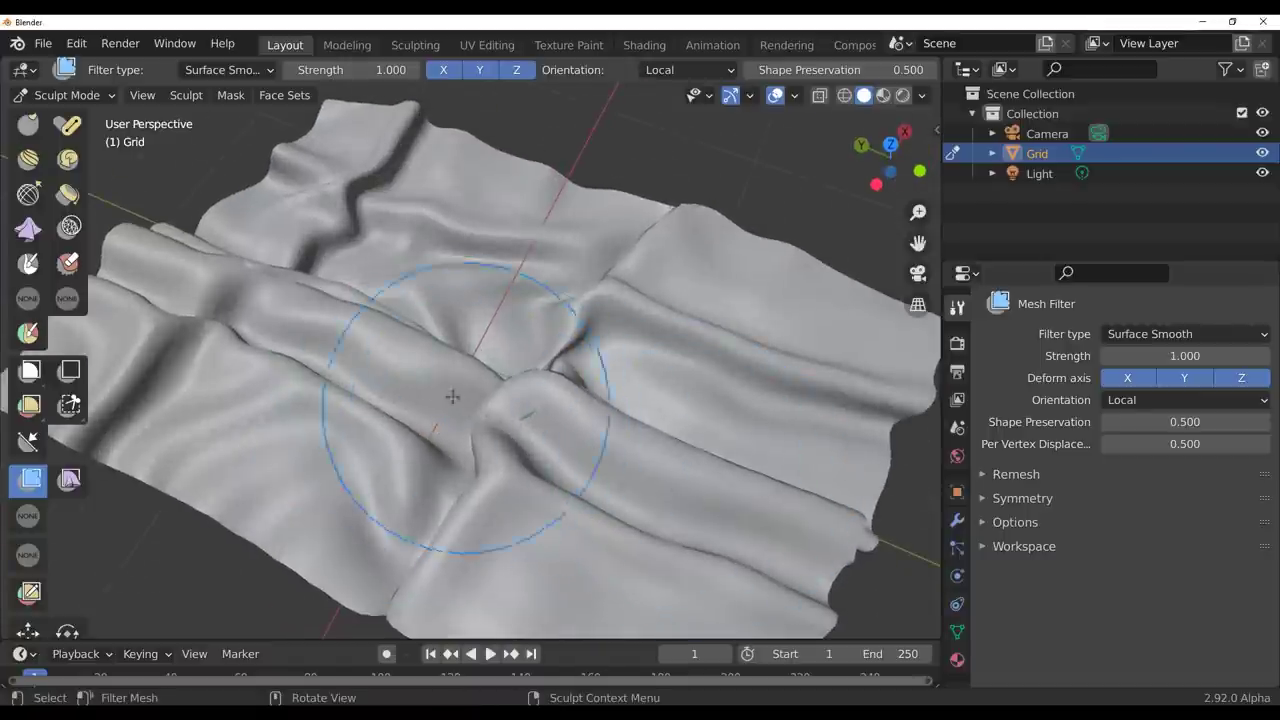
left_click_drag(453, 397, 429, 543)
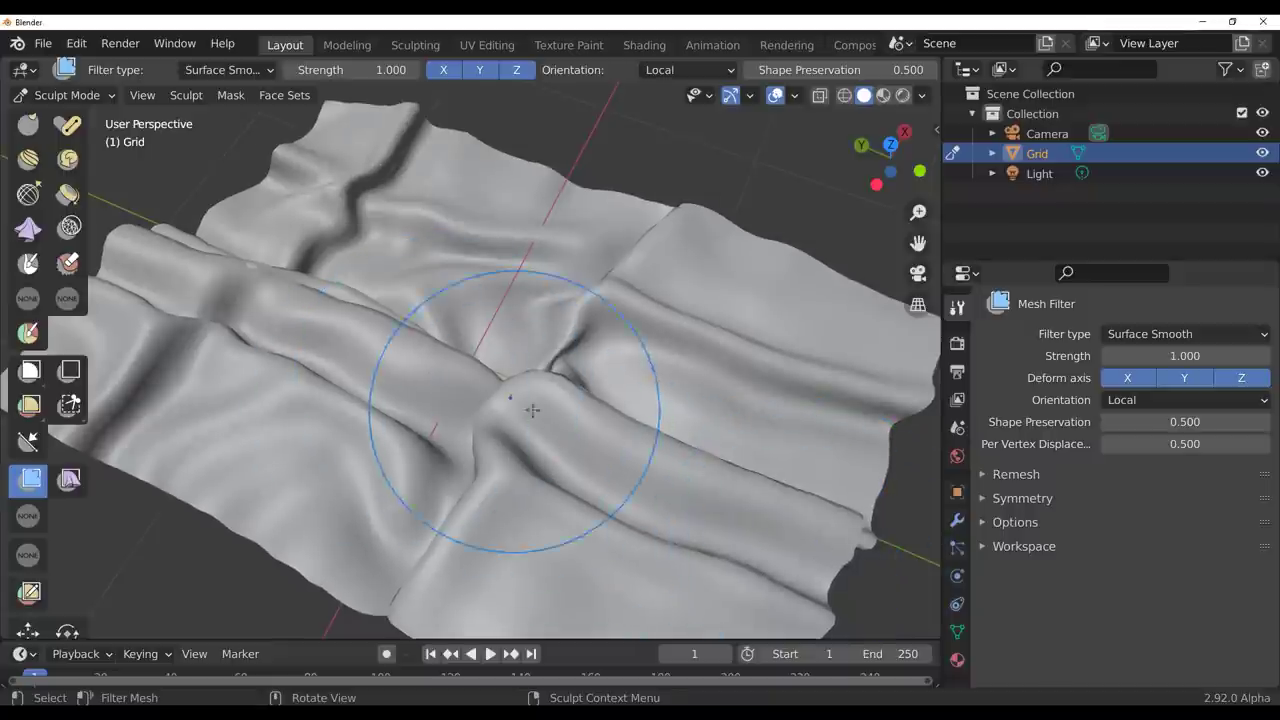
- Examine the smoothed cloth's folds from several angles and up close
scroll(532, 410, "down", 3)
middle_click_drag(500, 371, 540, 350)
scroll(542, 343, "up", 6)
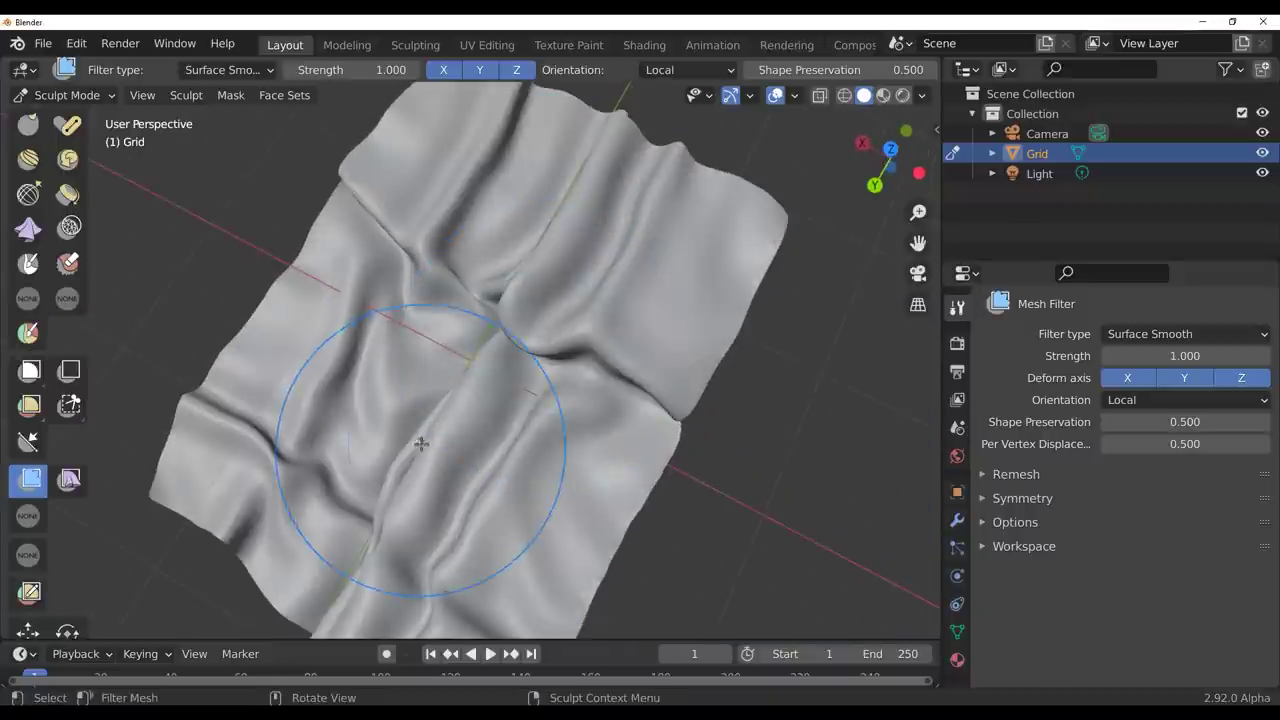
middle_click_drag(421, 443, 468, 376)
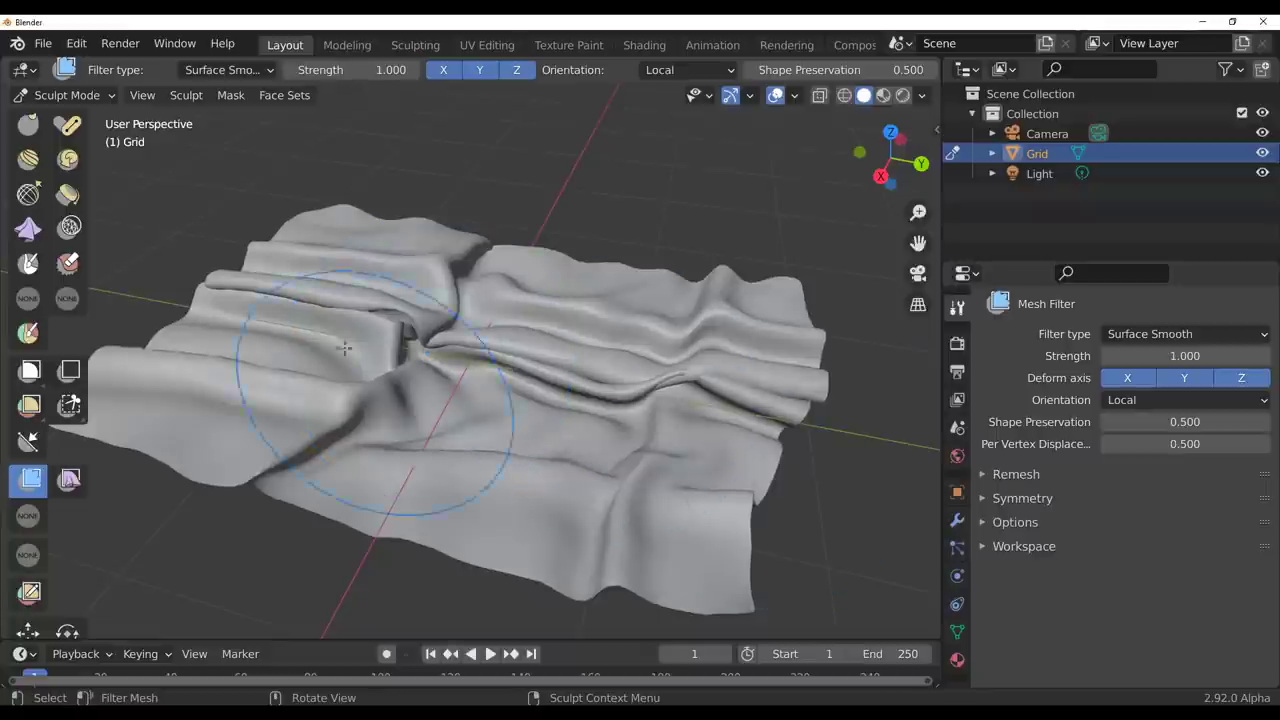
middle_click_drag(680, 440, 482, 407)
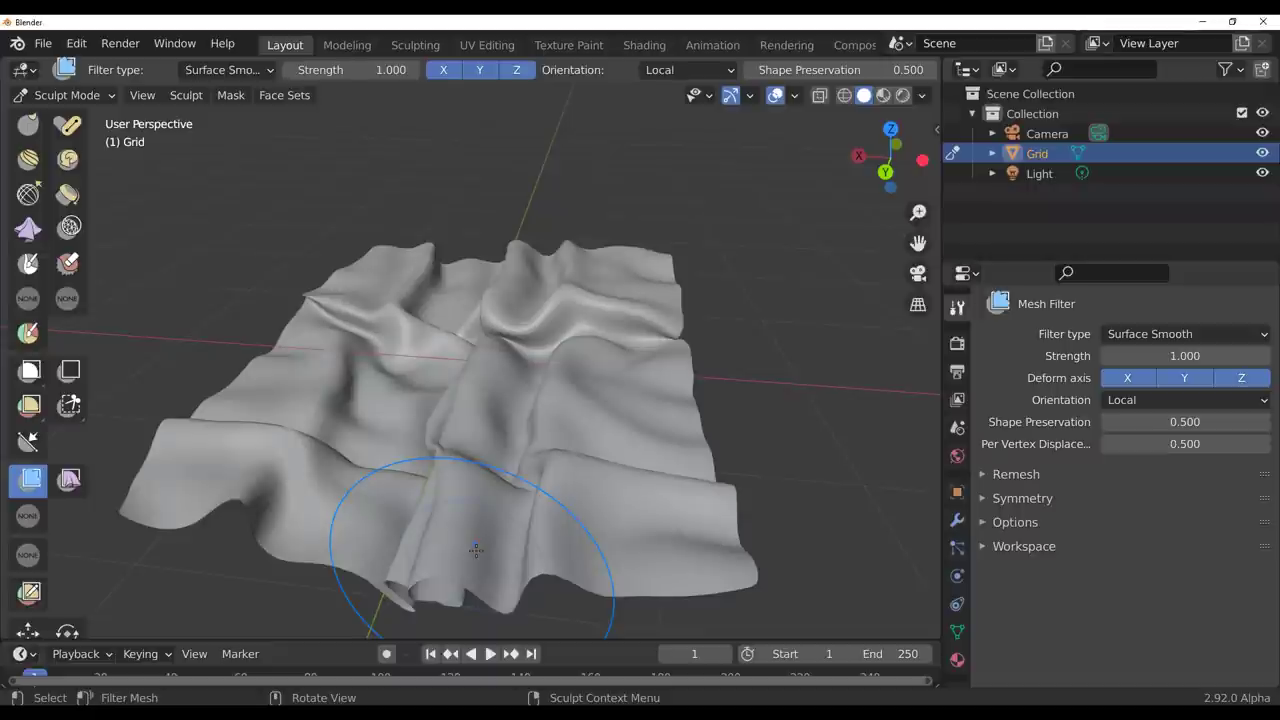
middle_click_drag(470, 479, 429, 368)
scroll(514, 429, "up", 6)
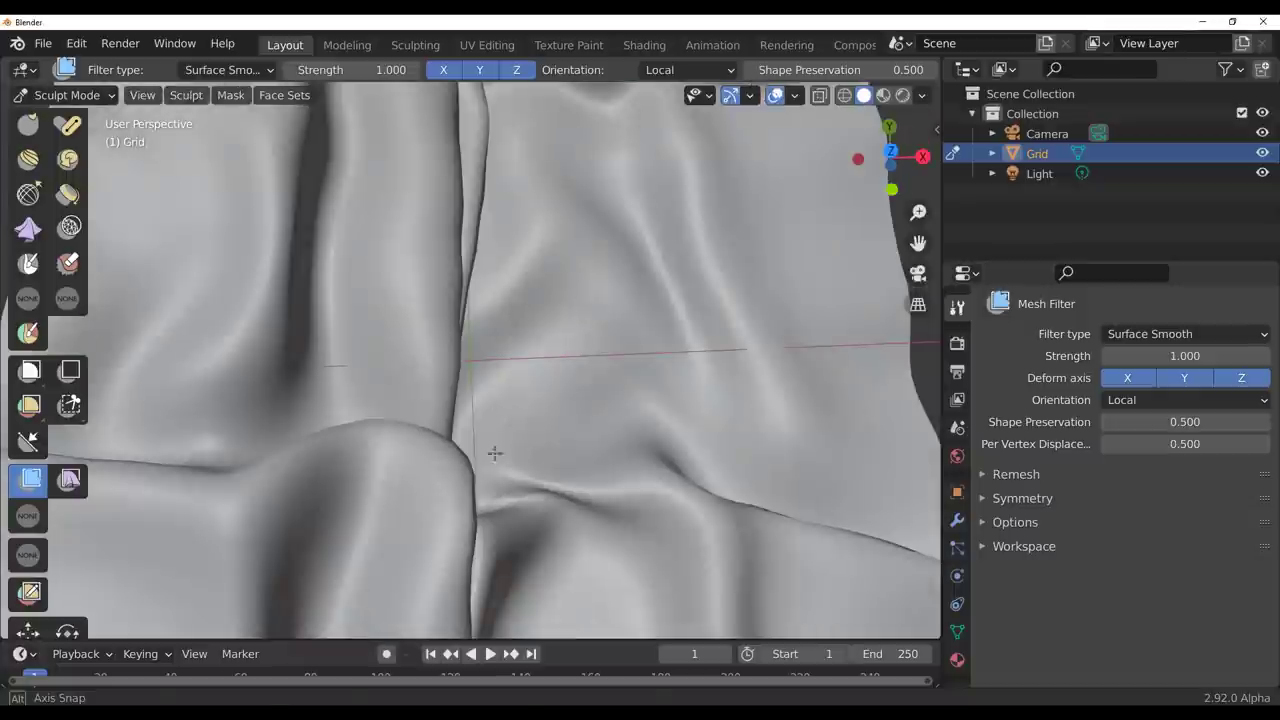
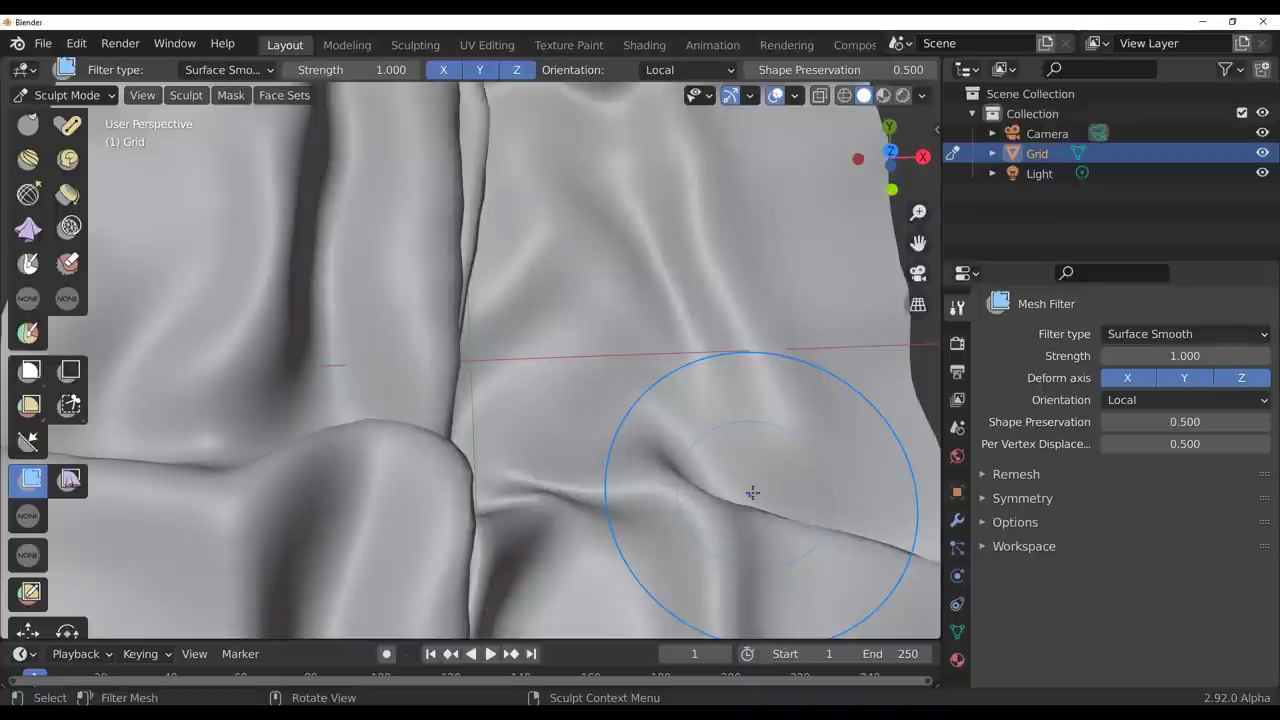
scroll(309, 223, "down", 2)
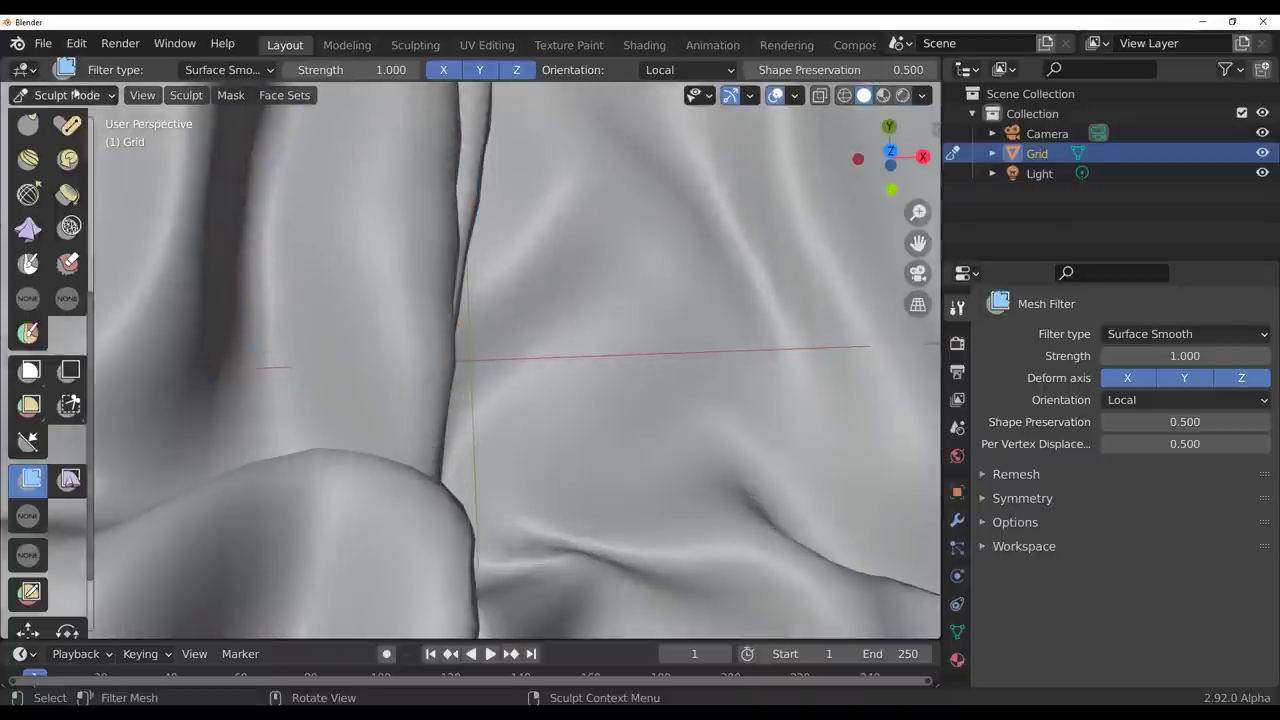
scroll(500, 230, "down", 4)
left_click(24, 69)
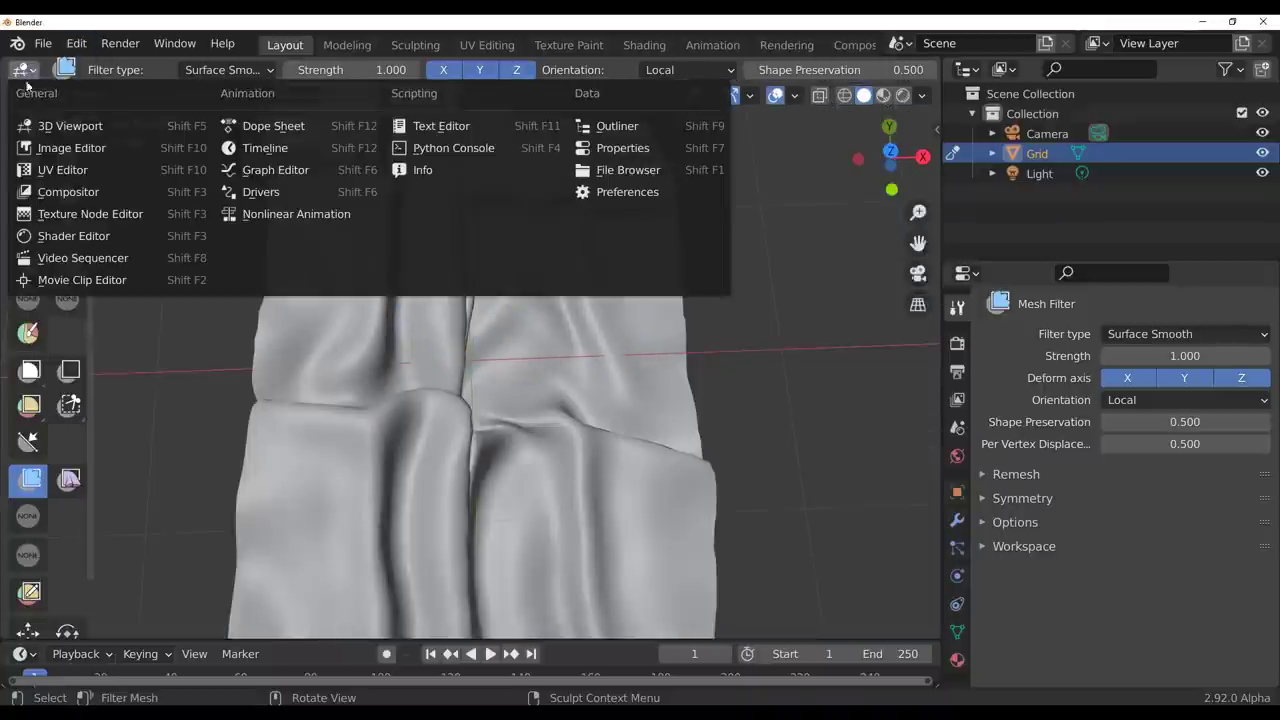
left_click(86, 126)
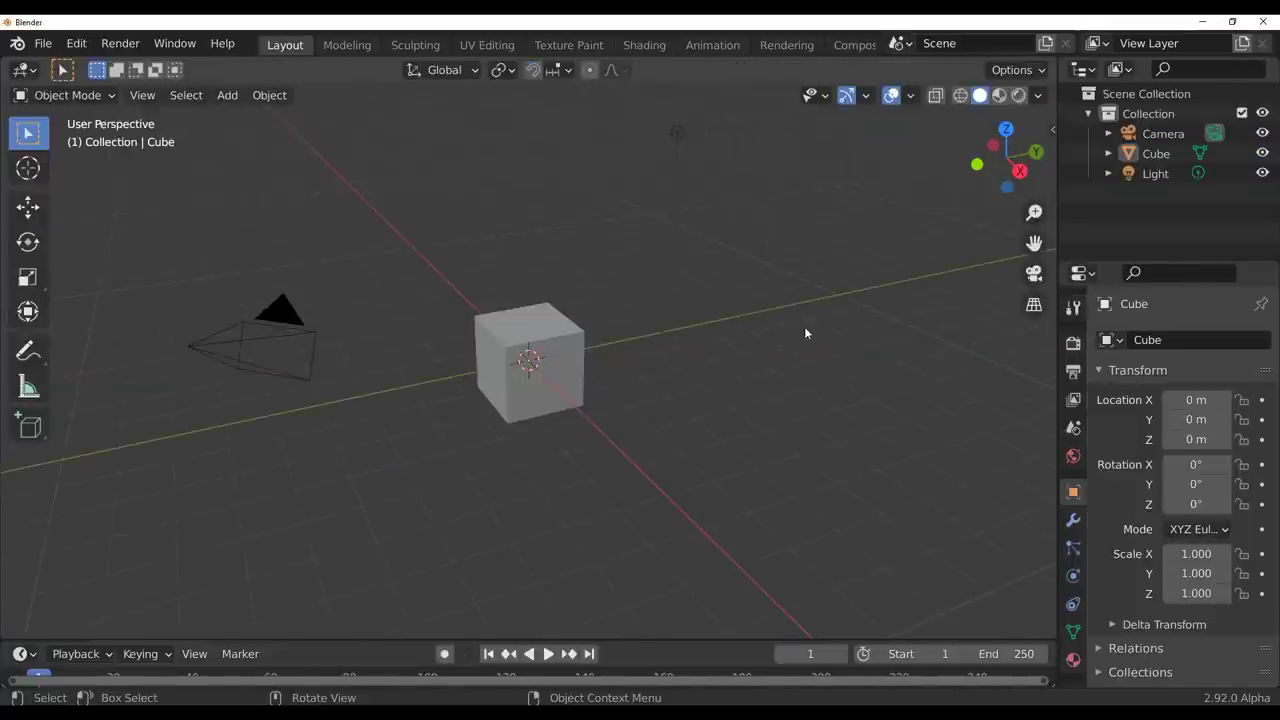
- Delete the default cube from the new scene and close the VLC media player
left_click(565, 358)
key("Delete")
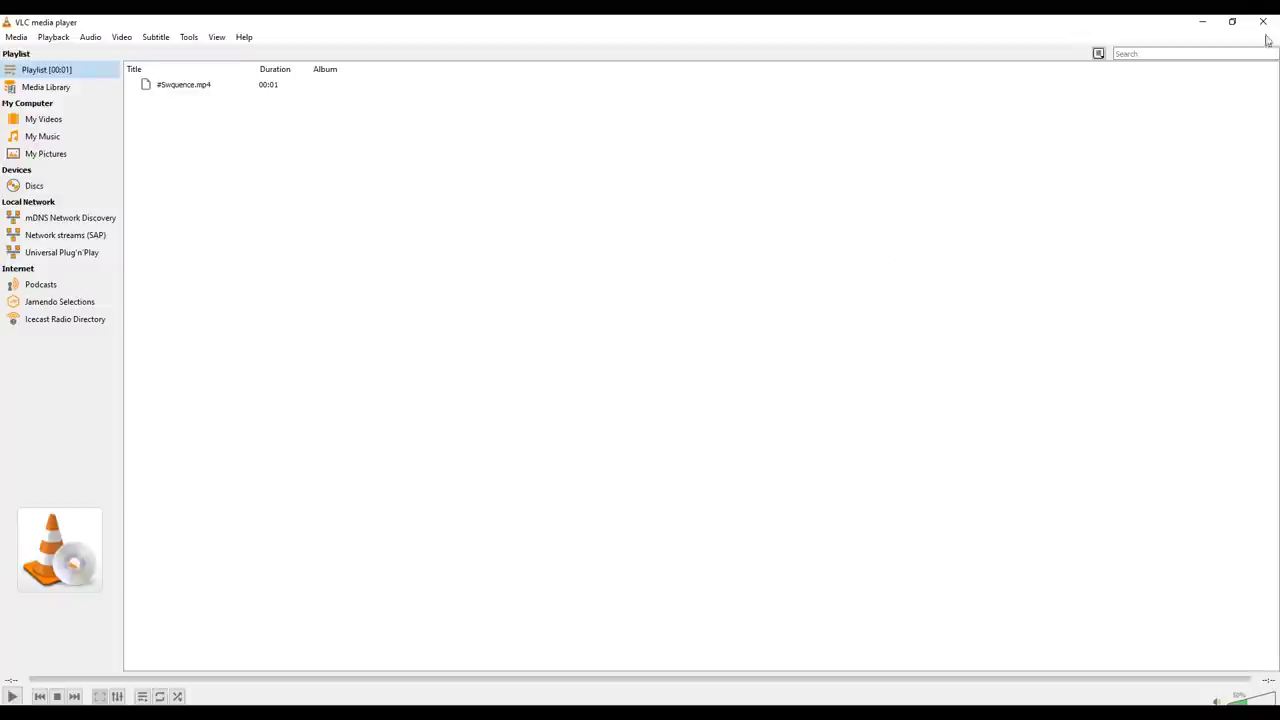
left_click(1263, 21)
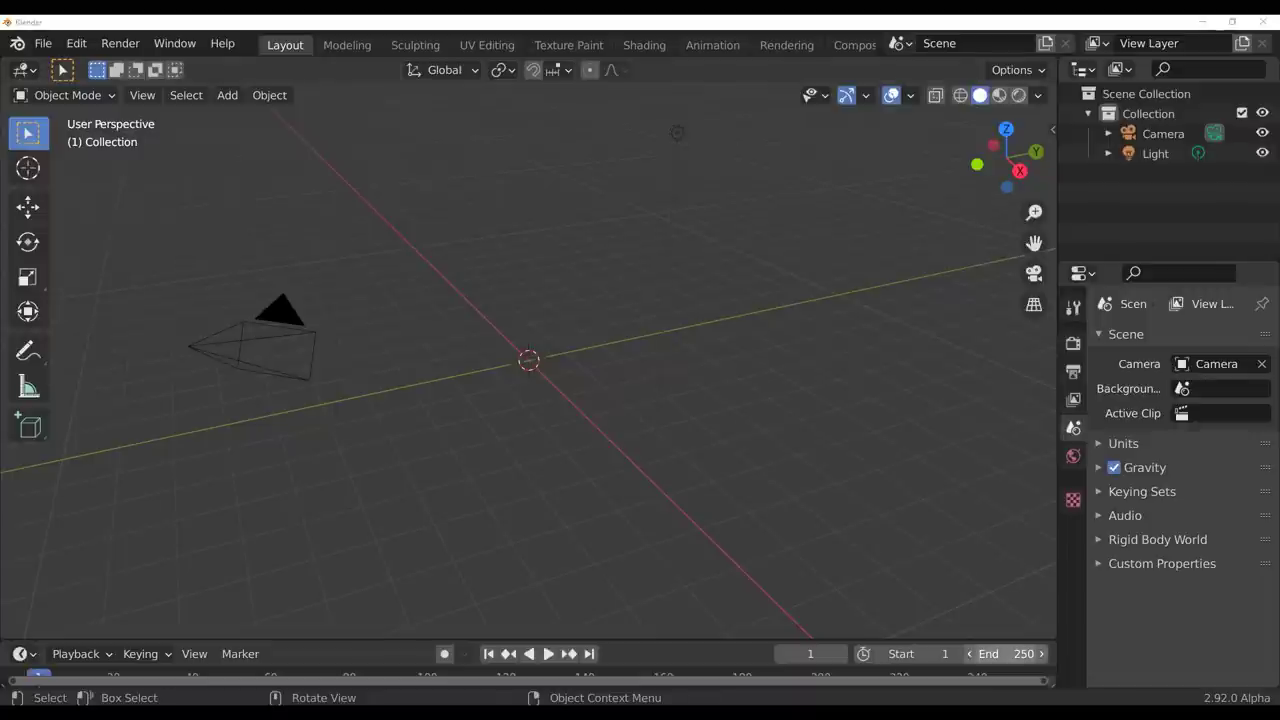
- Place the drawn figure clip in the 3D viewport as a reference image empty and look at it from several angles
left_click_drag(613, 400, 613, 400)
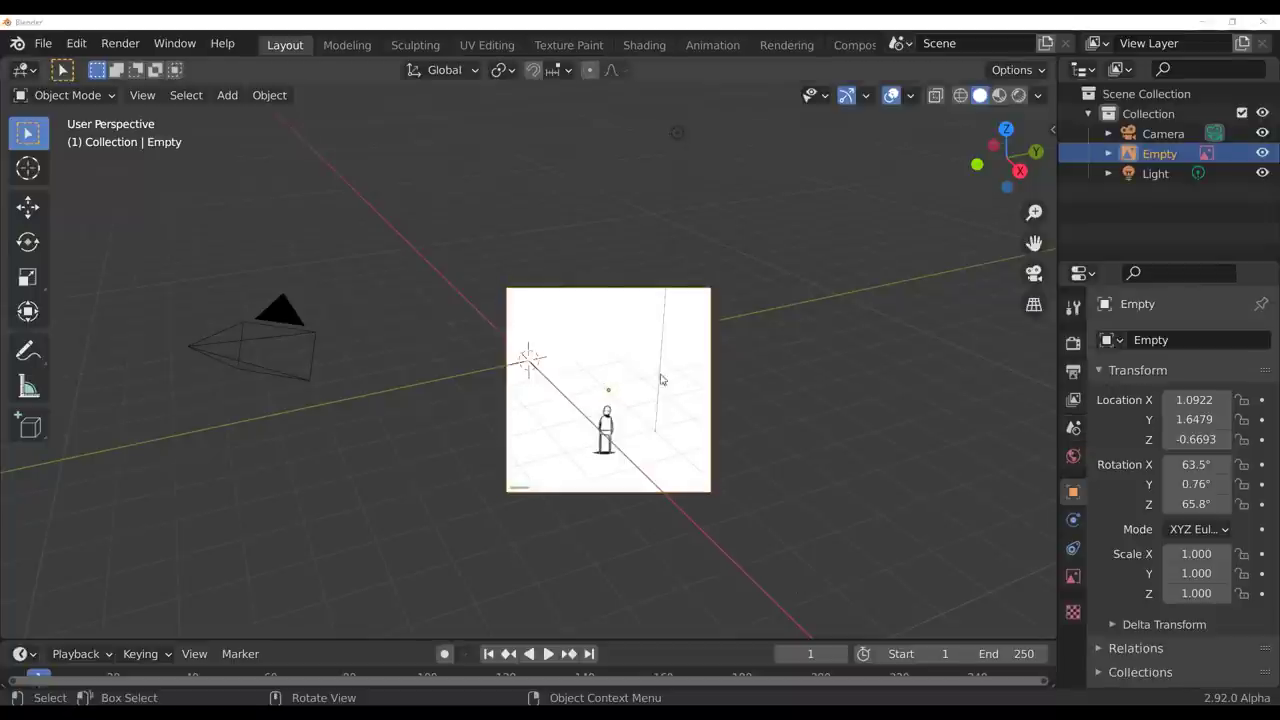
middle_click_drag(797, 467, 688, 431)
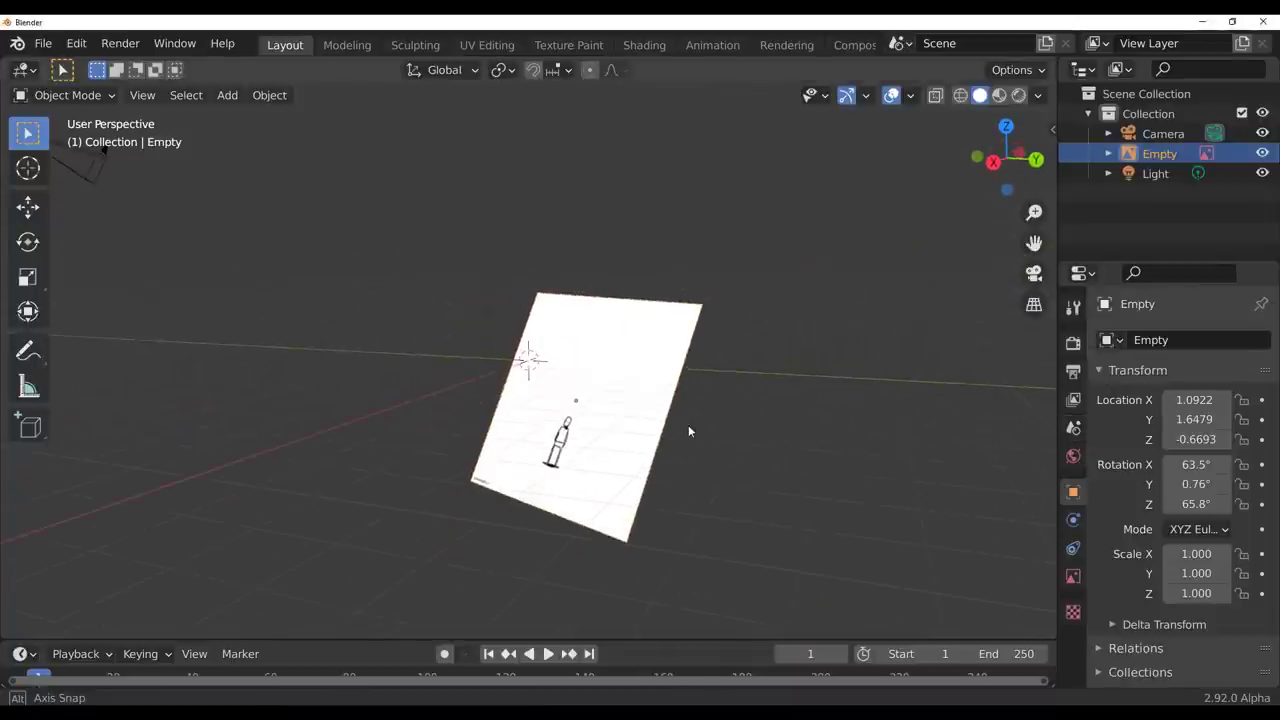
middle_click_drag(677, 500, 720, 443)
scroll(720, 443, "up", 3)
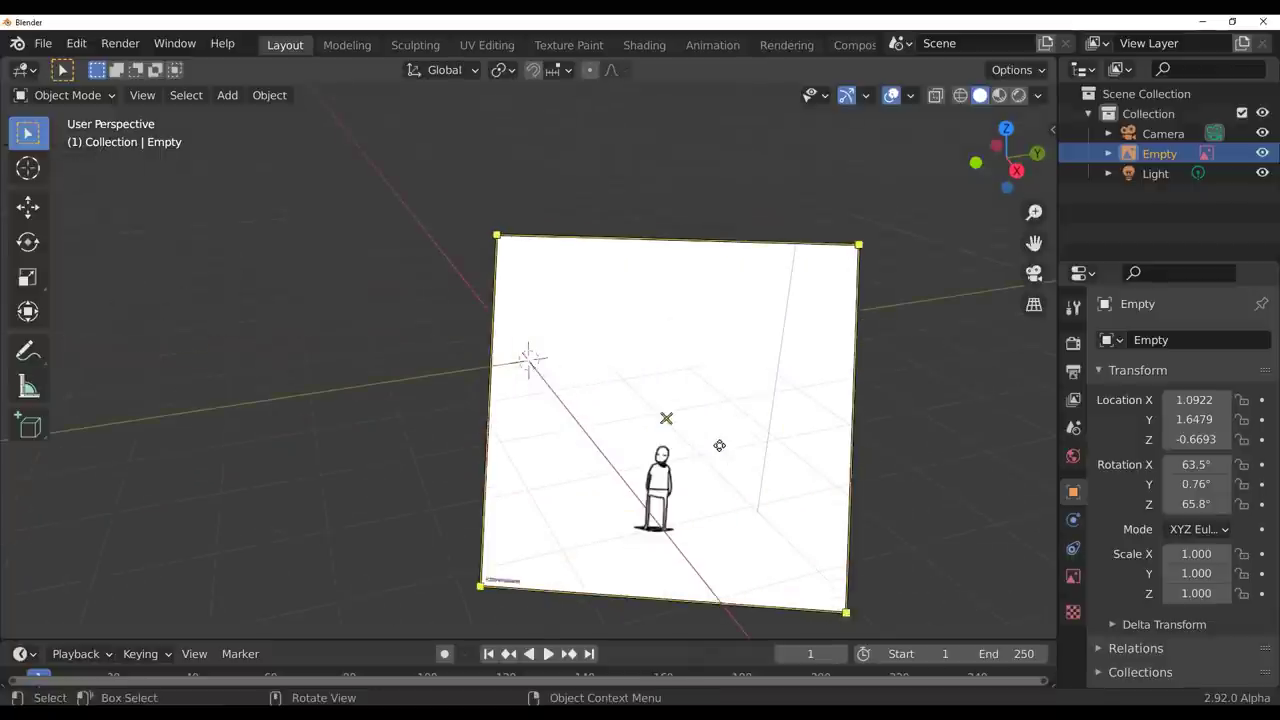
- Trace the reference image to Grease Pencil with the mode set to Sequence
left_click(270, 96)
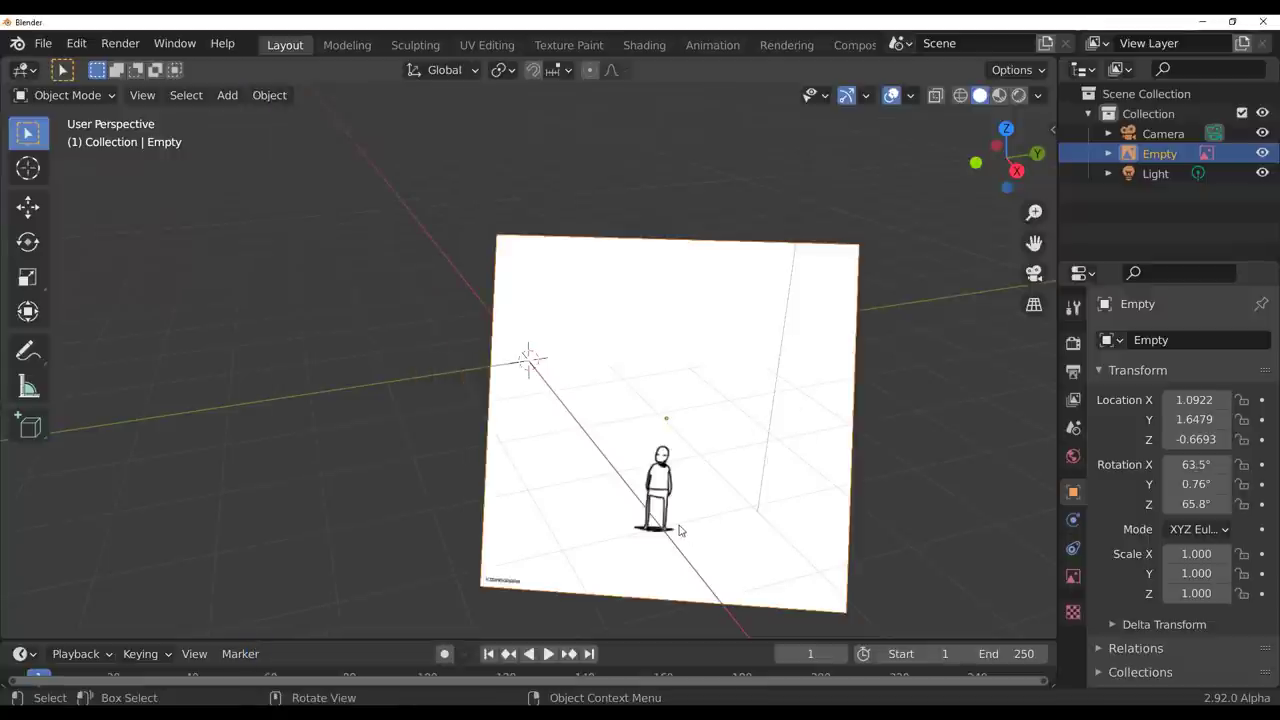
left_click(270, 95)
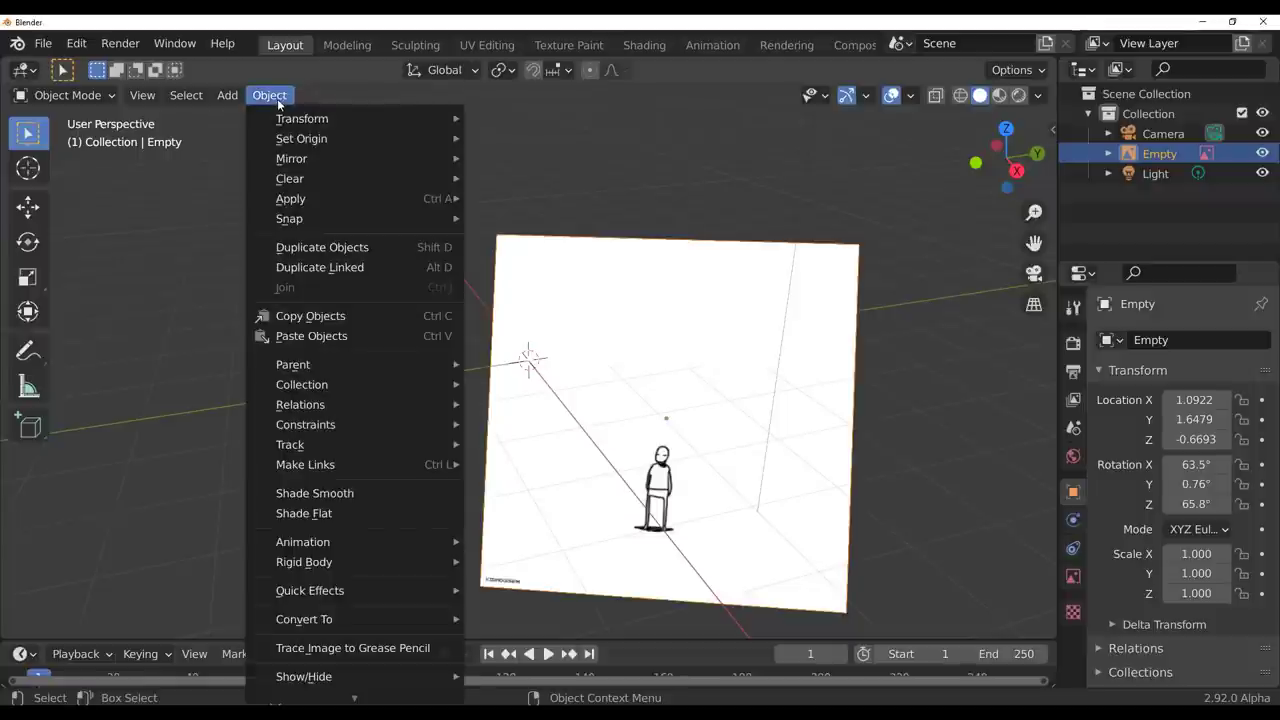
left_click(341, 648)
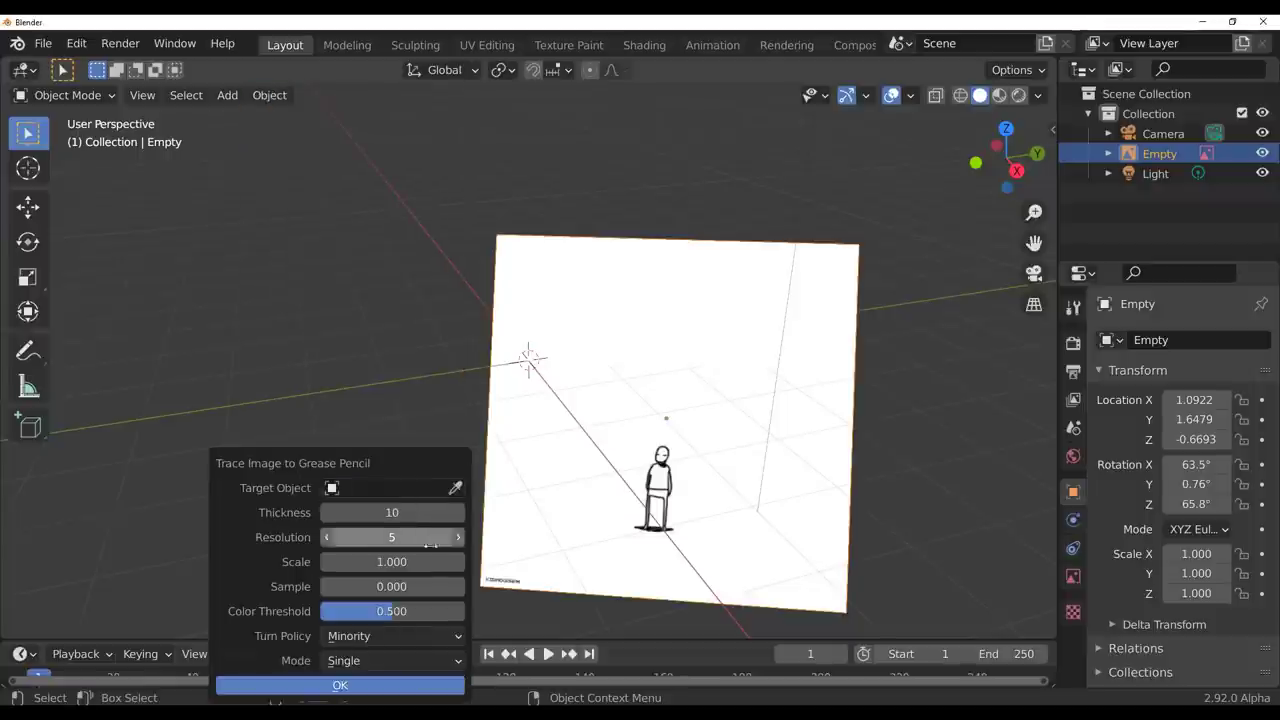
left_click(404, 661)
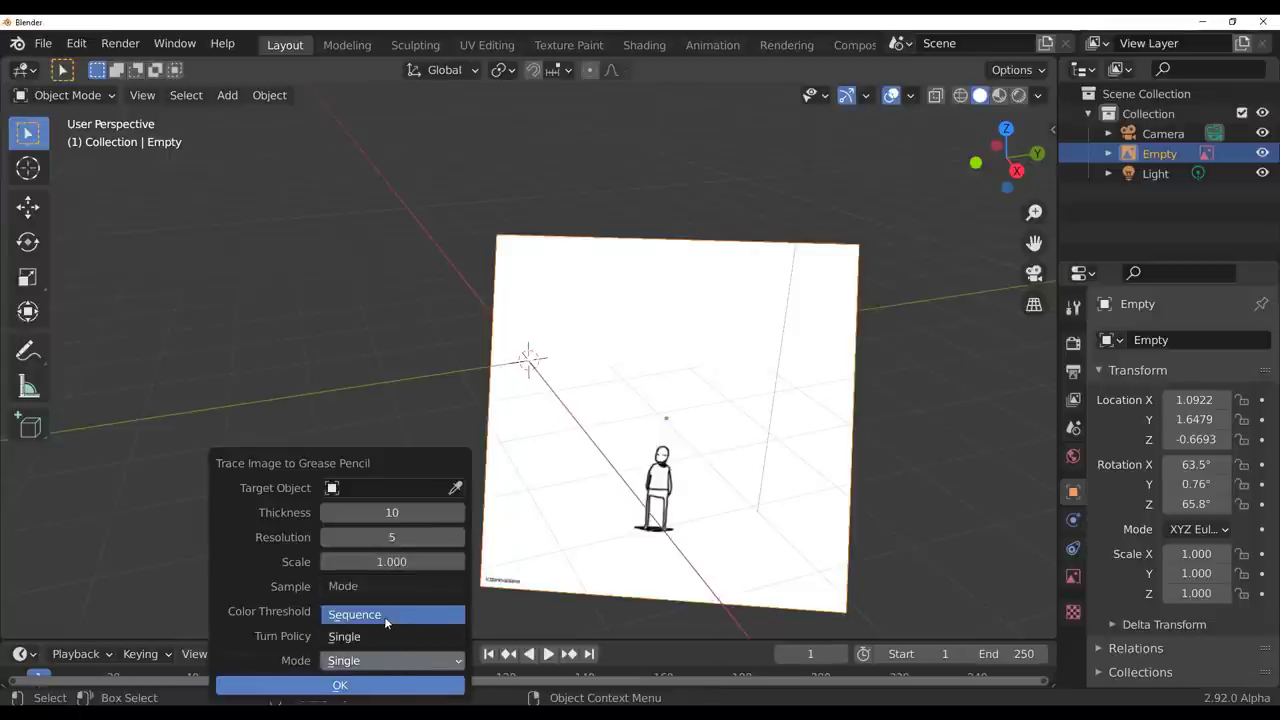
left_click(384, 615)
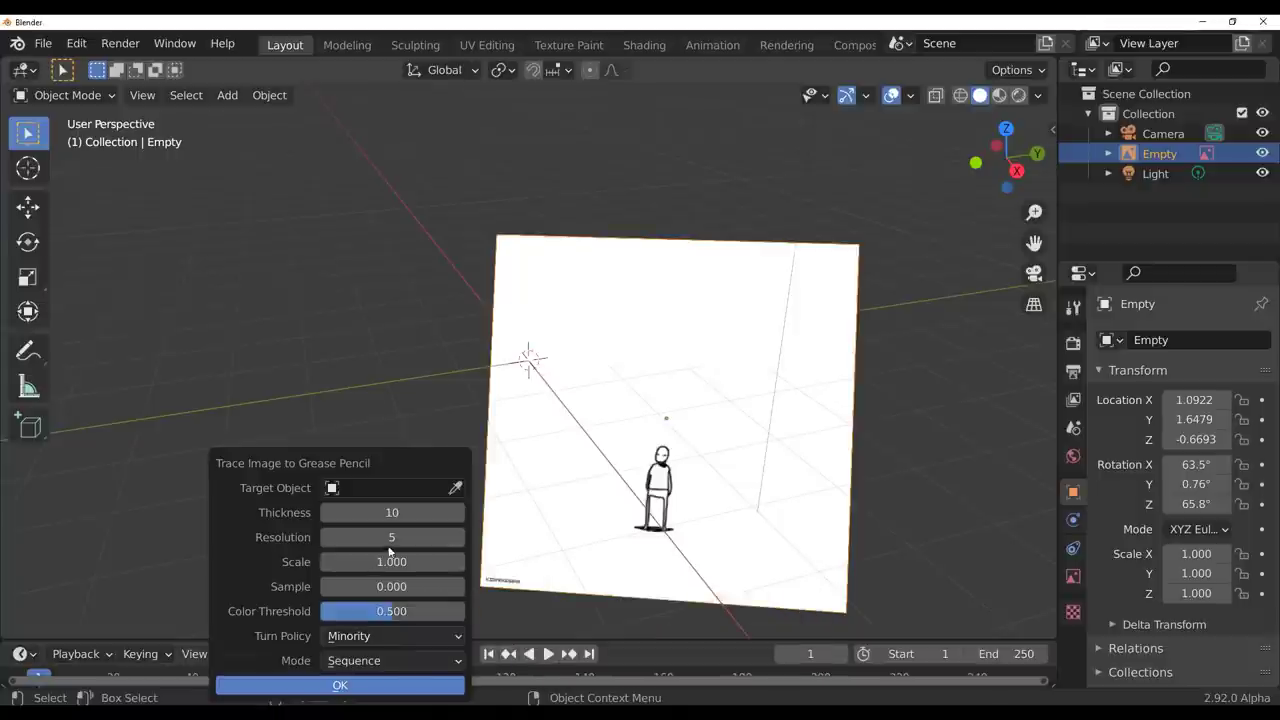
left_click_drag(392, 537, 400, 537)
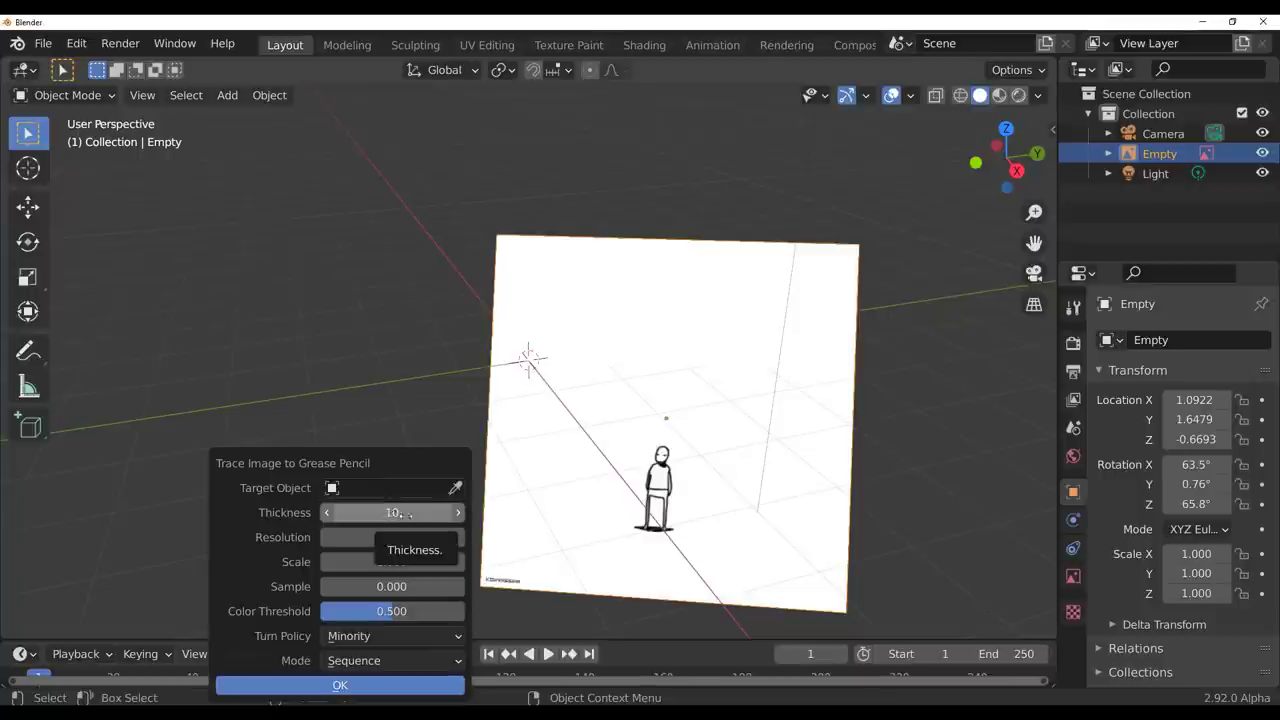
left_click(340, 686)
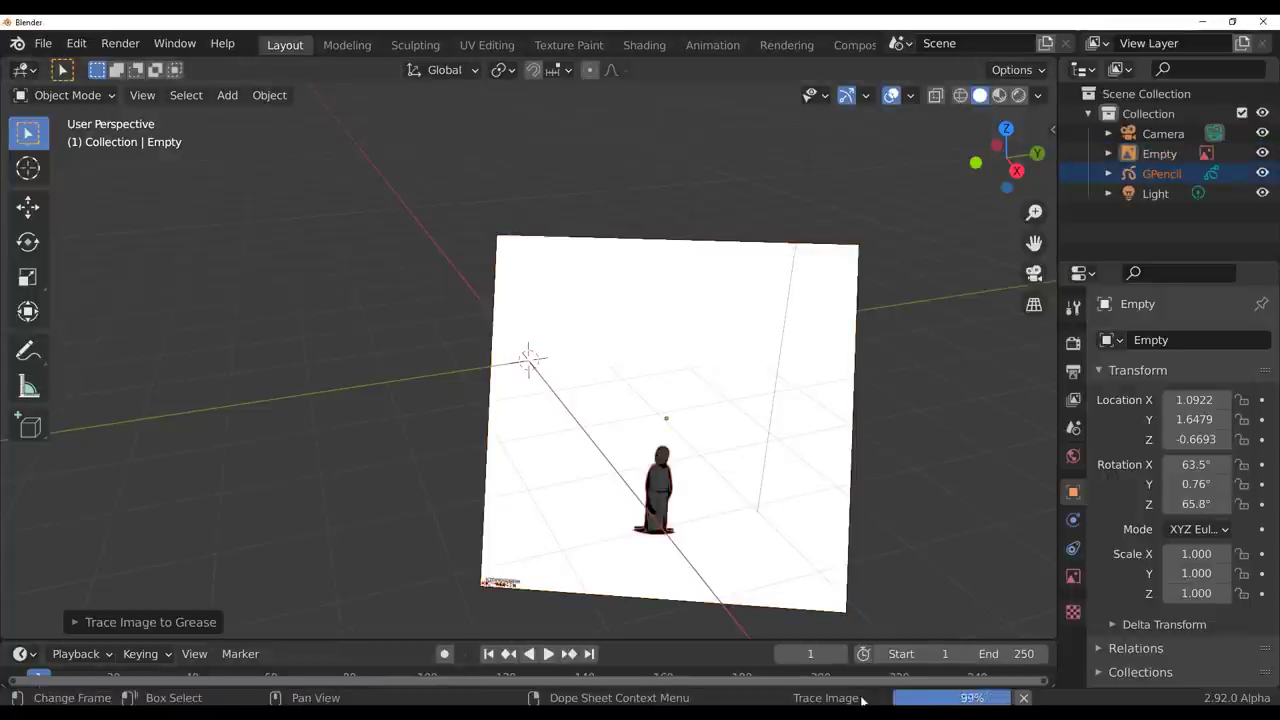
- Hide the reference image empty and play back the traced Grease Pencil animation, ending on the first frame
scroll(748, 423, "down", 3)
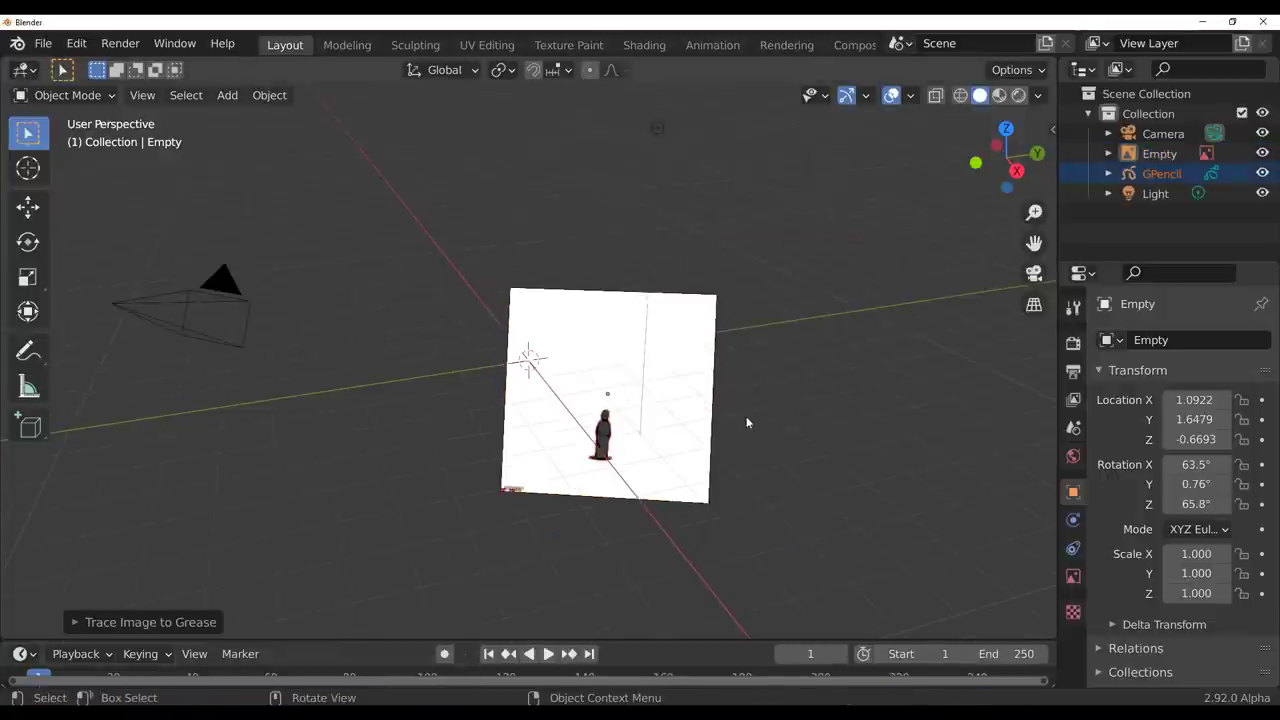
middle_click_drag(748, 423, 720, 438)
left_click(667, 405)
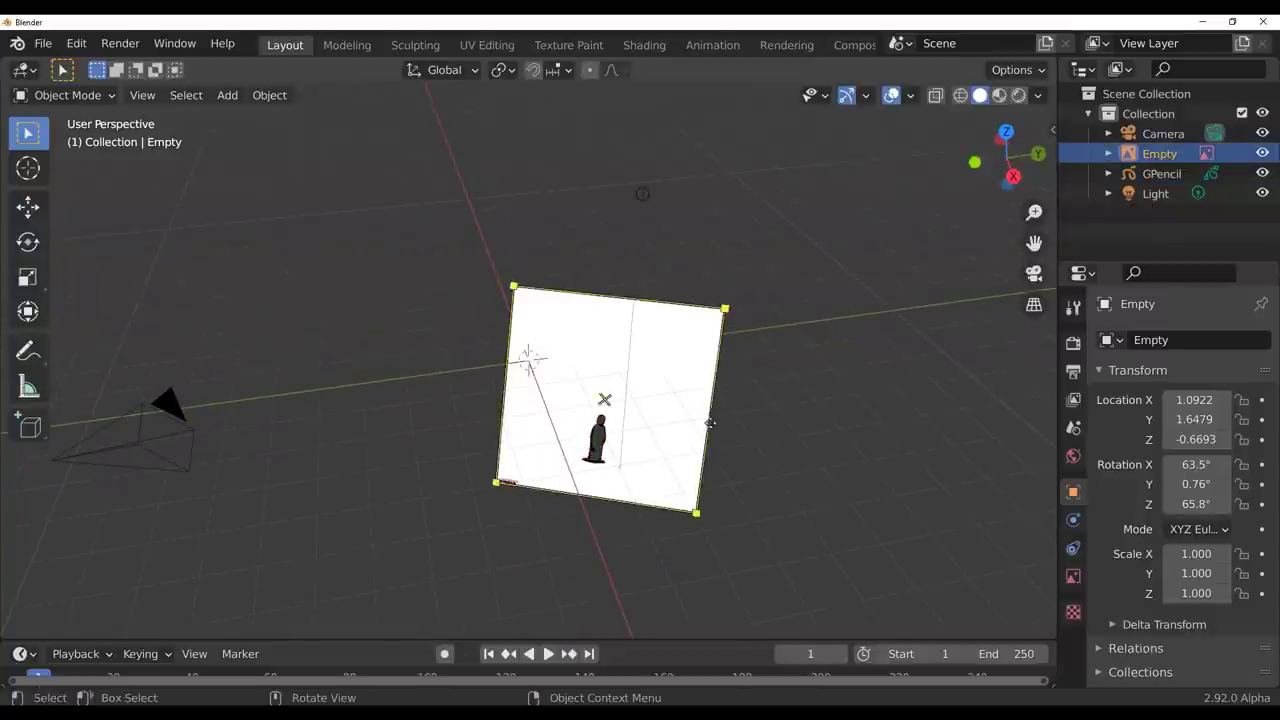
left_click(1262, 153)
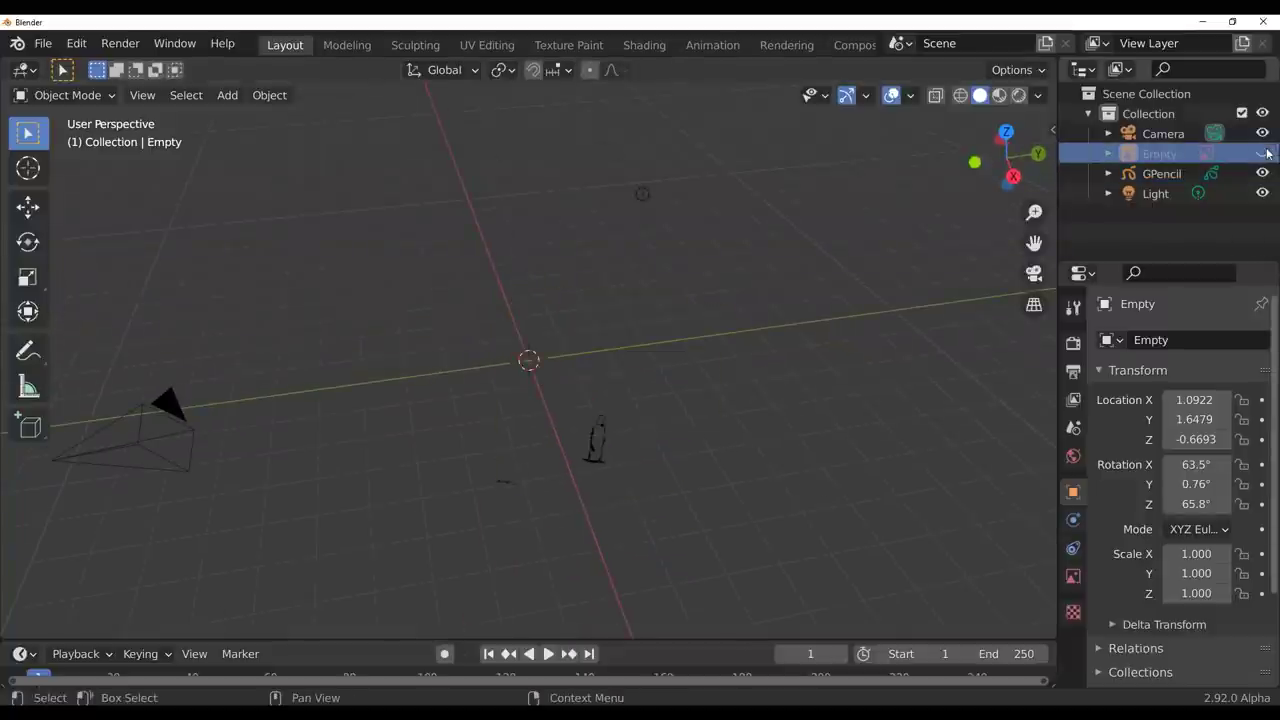
left_click(548, 653)
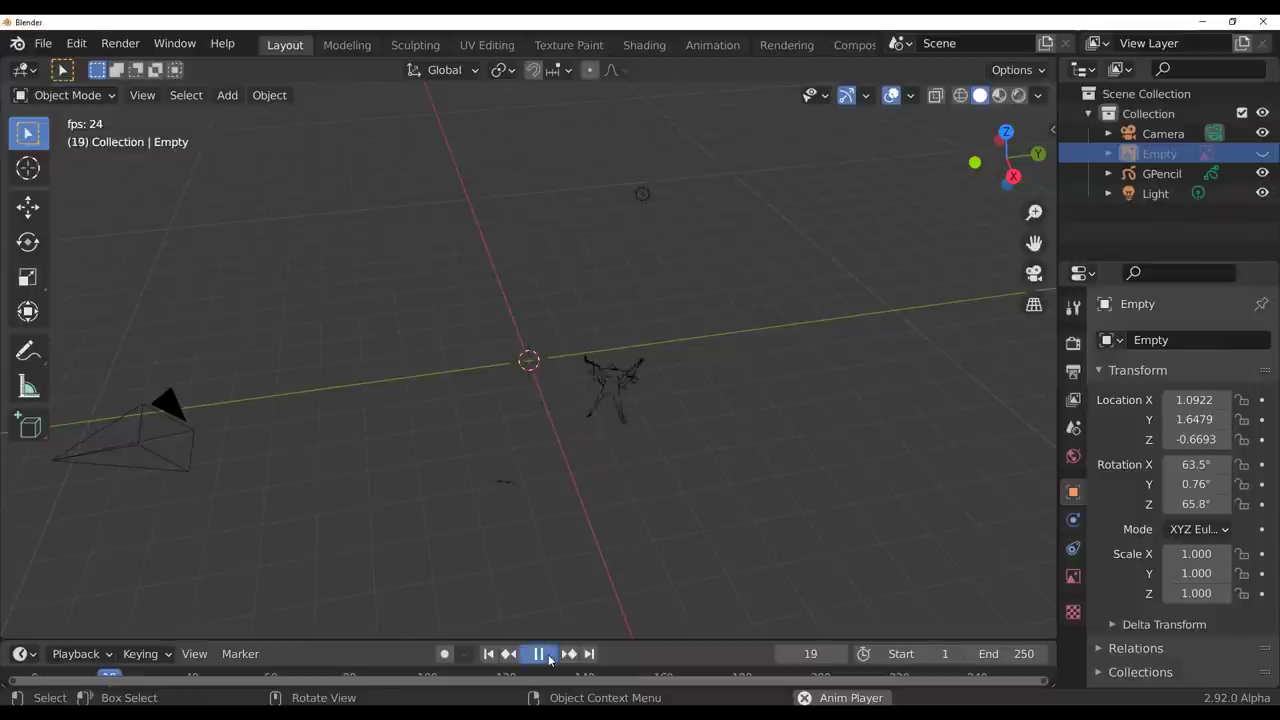
left_click(539, 653)
mouse_move(664, 350)
middle_mouse_down()
mouse_move(852, 468)
mouse_move(726, 405)
mouse_move(666, 441)
mouse_move(697, 456)
mouse_move(563, 422)
mouse_move(659, 462)
mouse_move(796, 448)
middle_mouse_up()
left_click(489, 654)
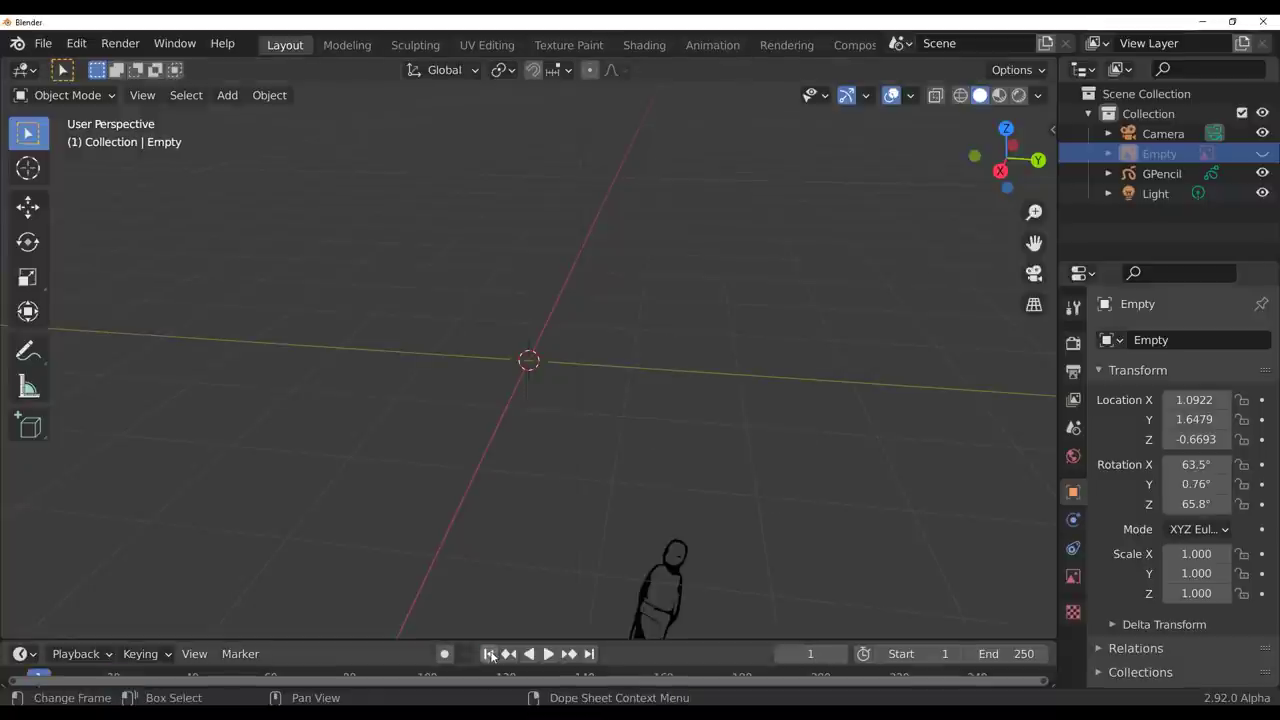
- Unhide the reference image empty and move it clear of the traced figure, to about X -1.5, Y -4.4, Z -0.27
left_click(1262, 153)
middle_click_drag(809, 376, 677, 392)
scroll(609, 429, "up", 5)
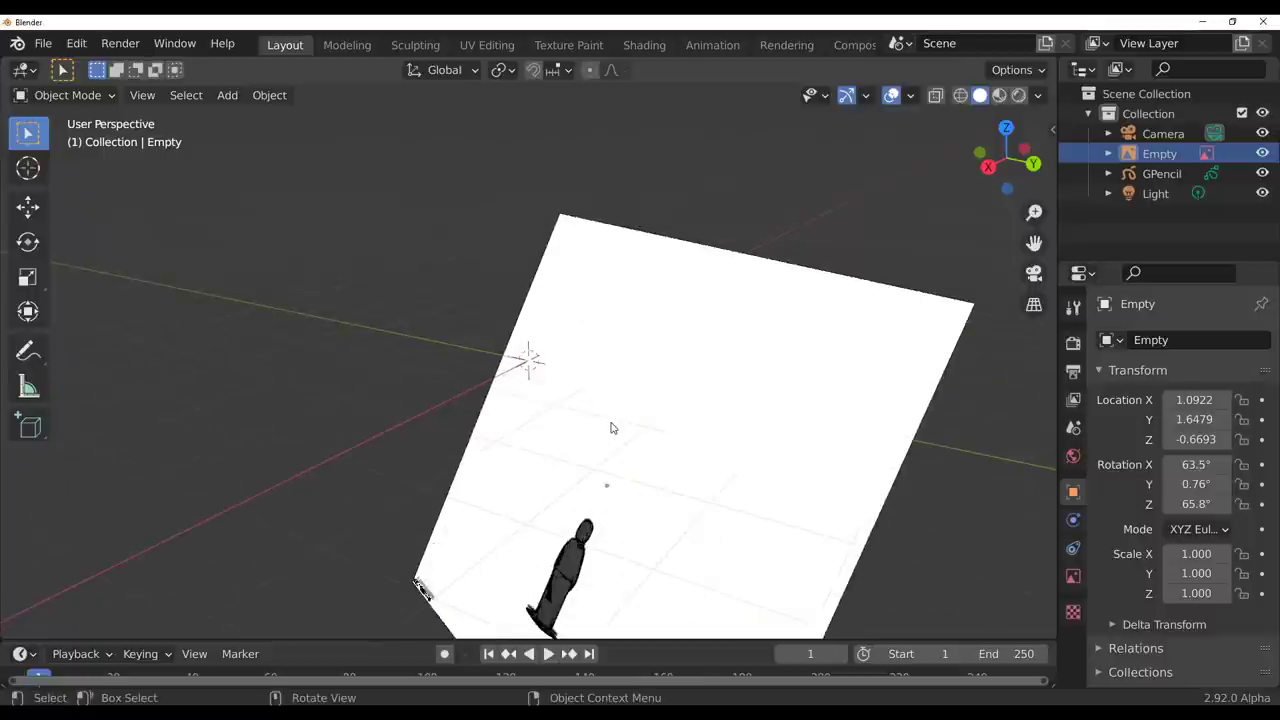
scroll(612, 428, "down", 2)
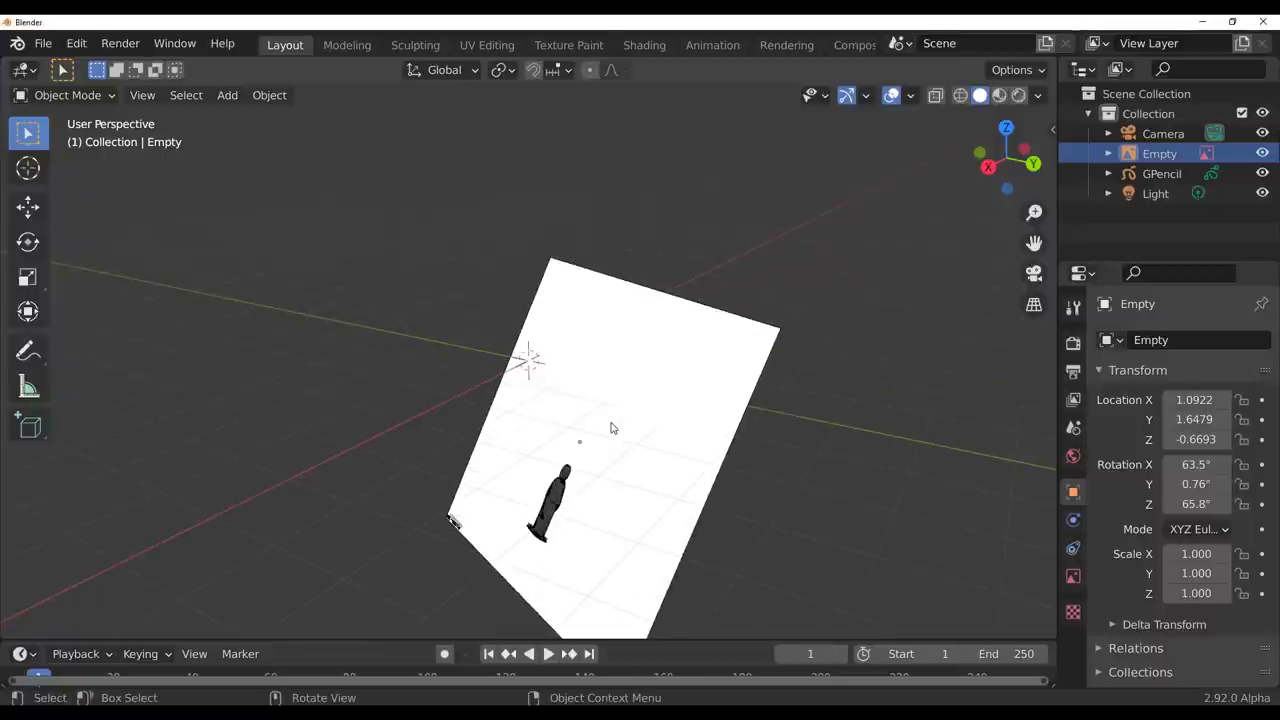
middle_click_drag(610, 427, 750, 383)
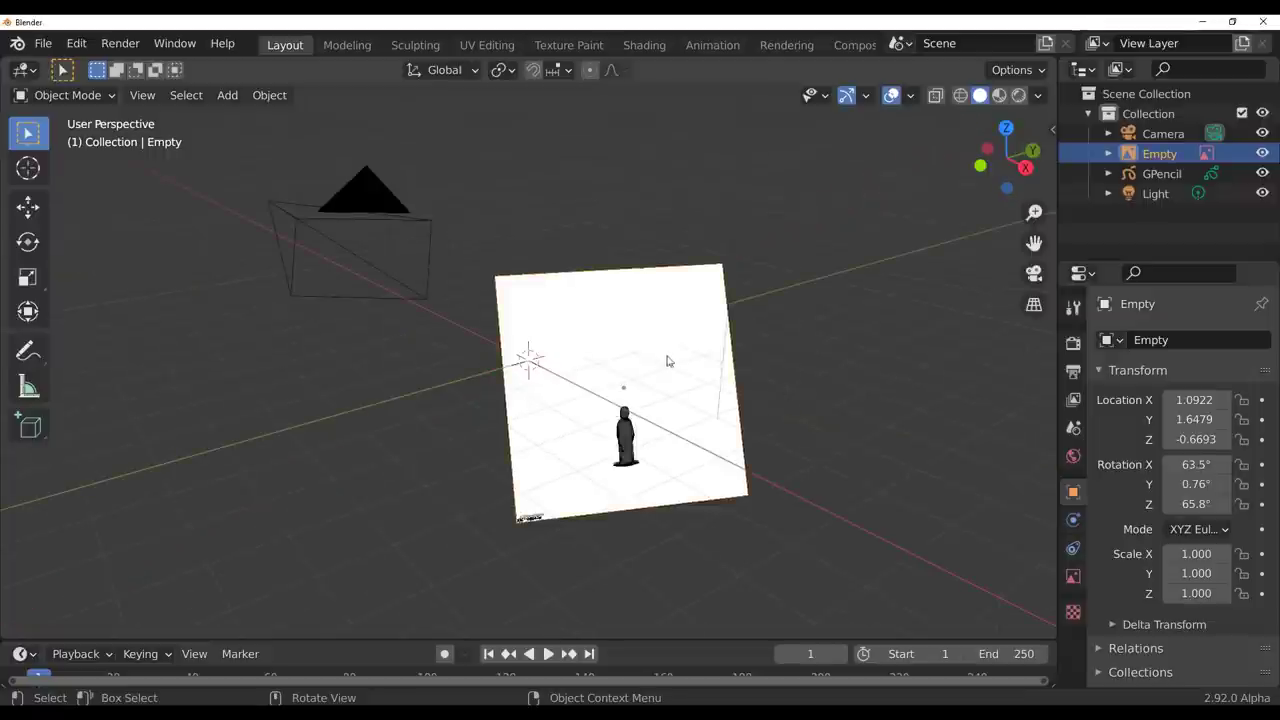
middle_click_drag(666, 360, 669, 396)
key("g")
left_click(634, 451)
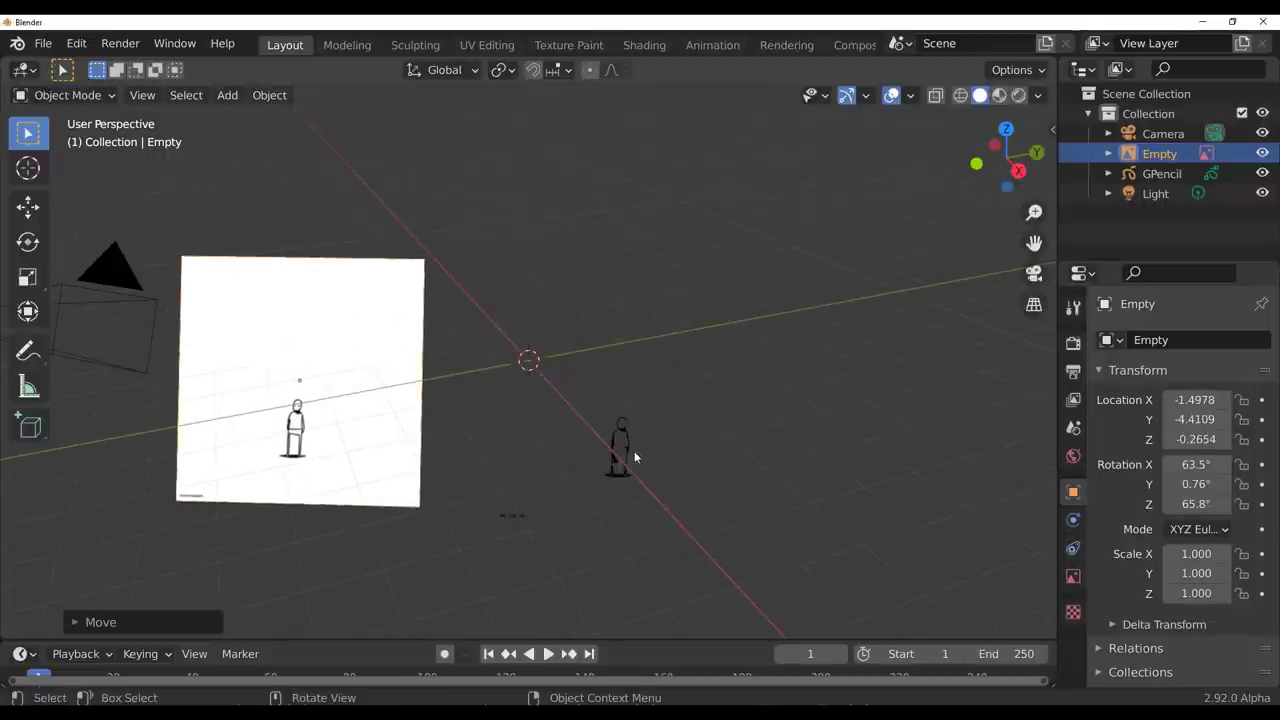
- Inspect the traced Grease Pencil figure up close and select it
middle_click_drag(820, 556, 651, 423, "shift")
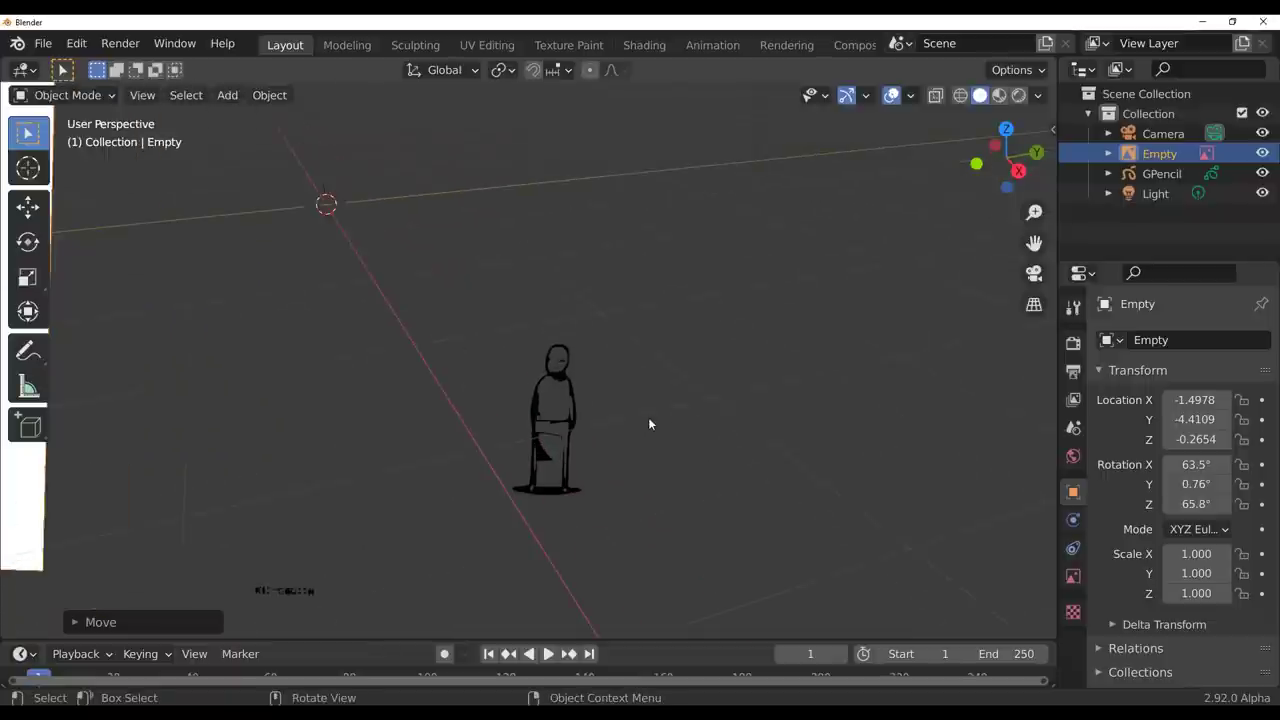
scroll(691, 457, "up", 5)
scroll(690, 463, "down", 5)
middle_click_drag(617, 467, 566, 474)
left_click(571, 414)
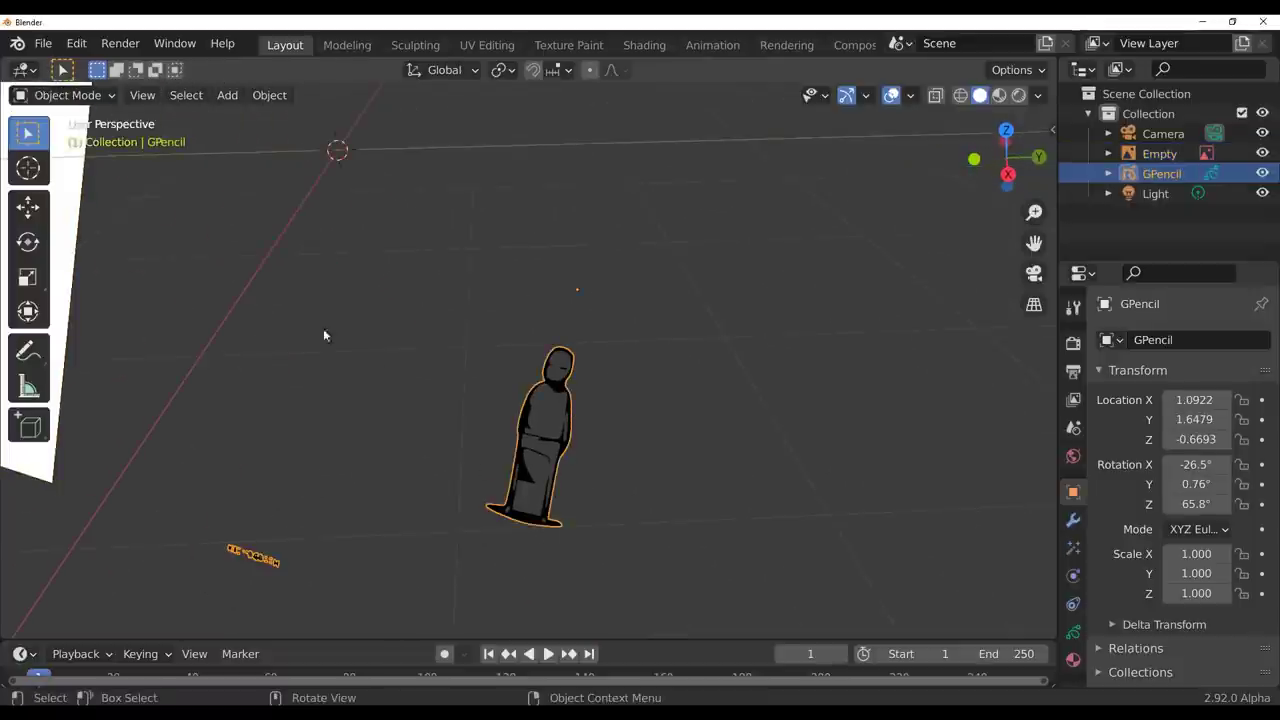
- Switch the traced Grease Pencil object to Edit Mode and then to Sculpt Mode
left_click(80, 95)
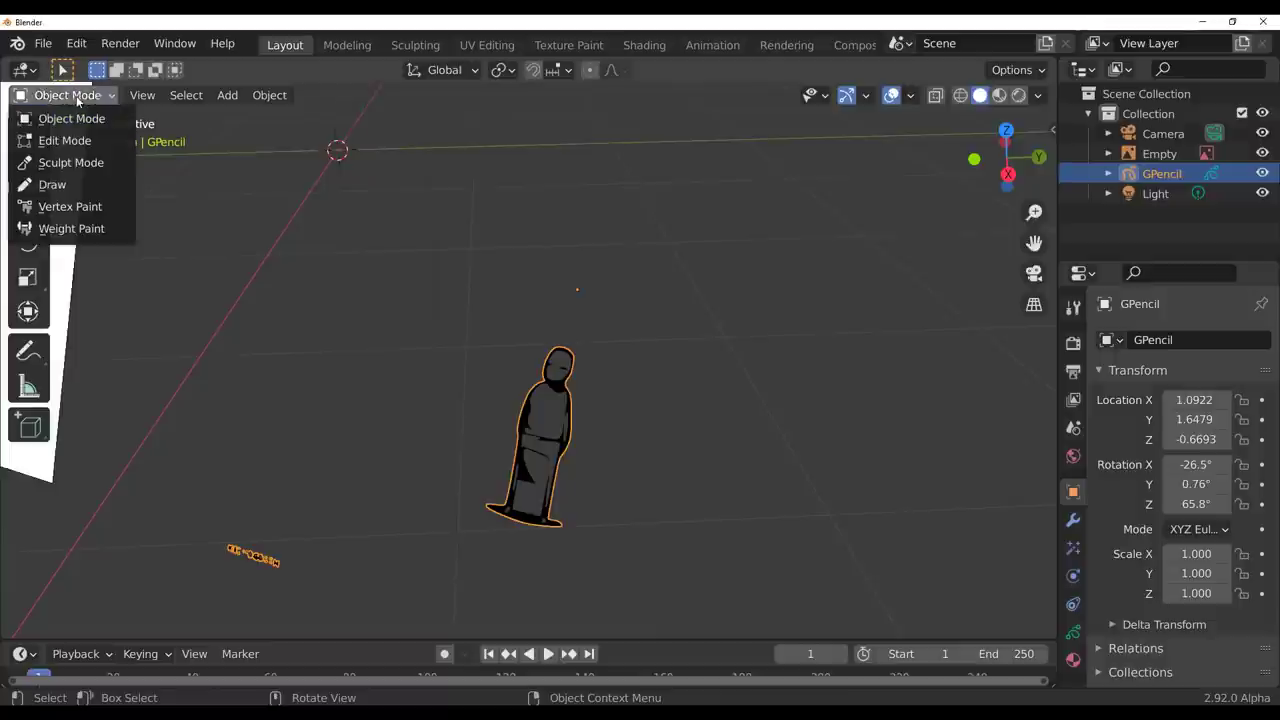
left_click(62, 141)
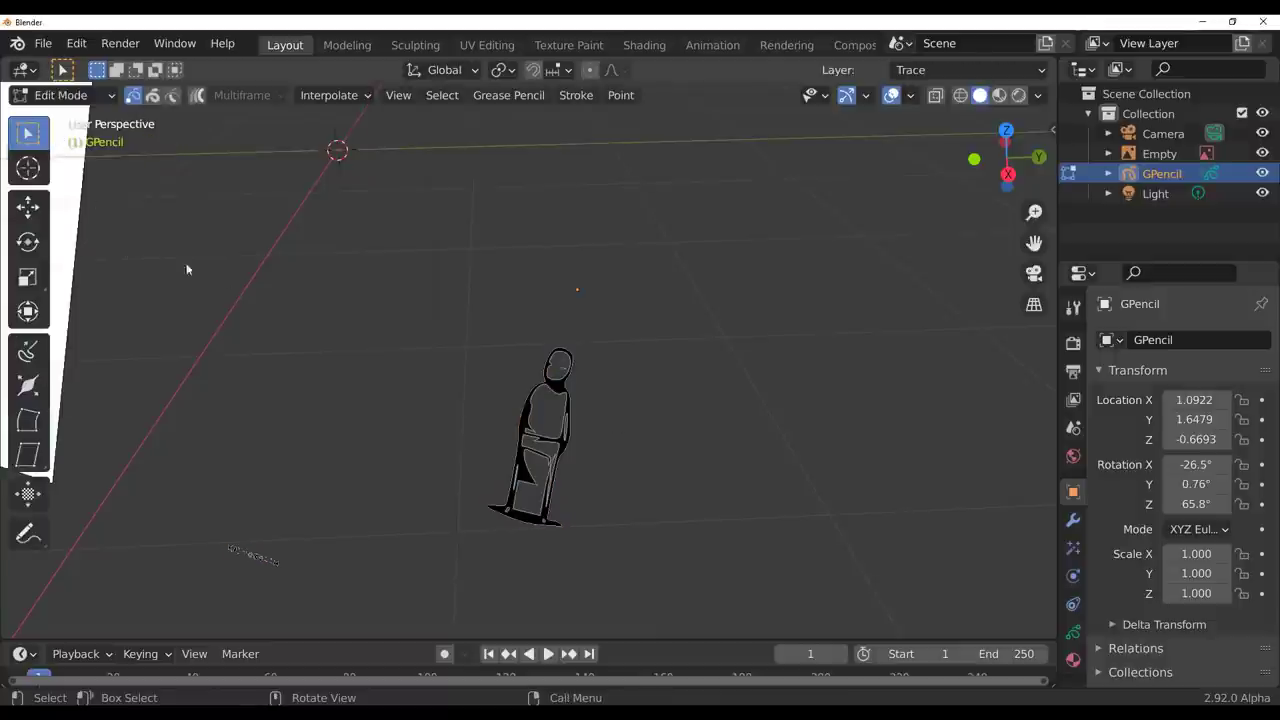
left_click(87, 94)
left_click(80, 163)
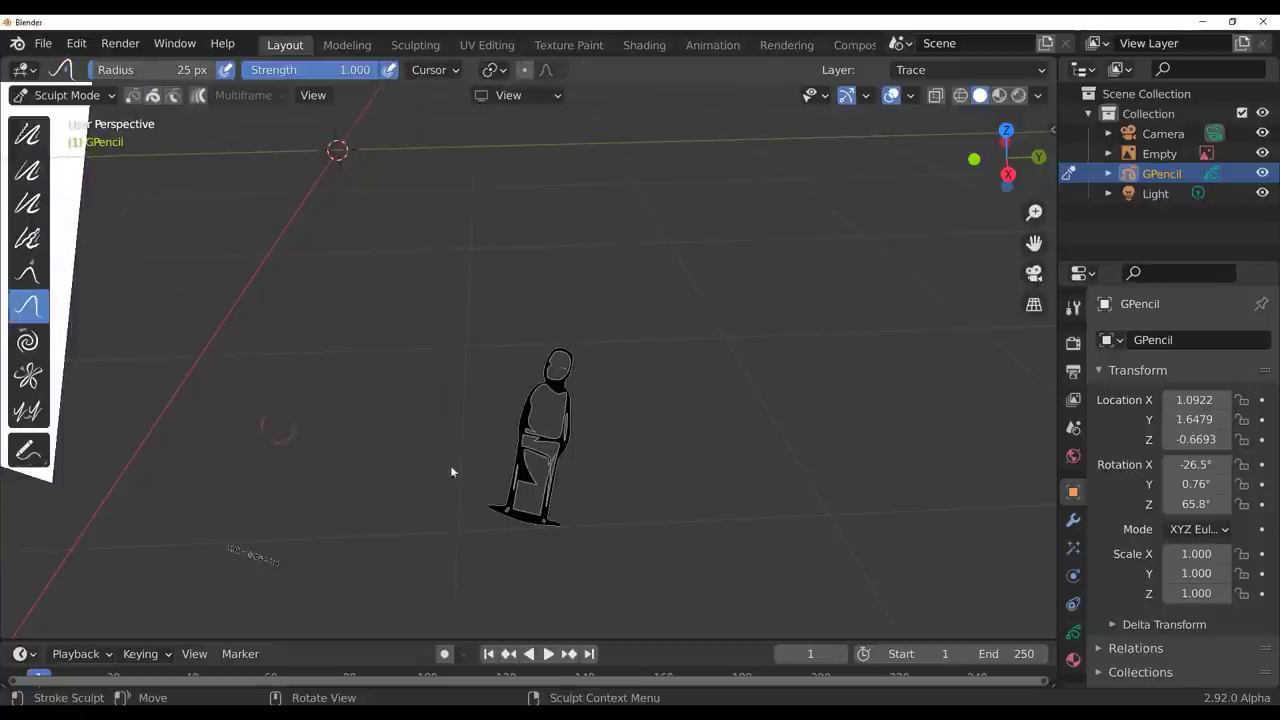
- Set the sculpt brush radius to 176 px and push the figure's head upward into an elongated shape on frame 1
scroll(608, 442, "up", 7)
scroll(666, 433, "down", 2)
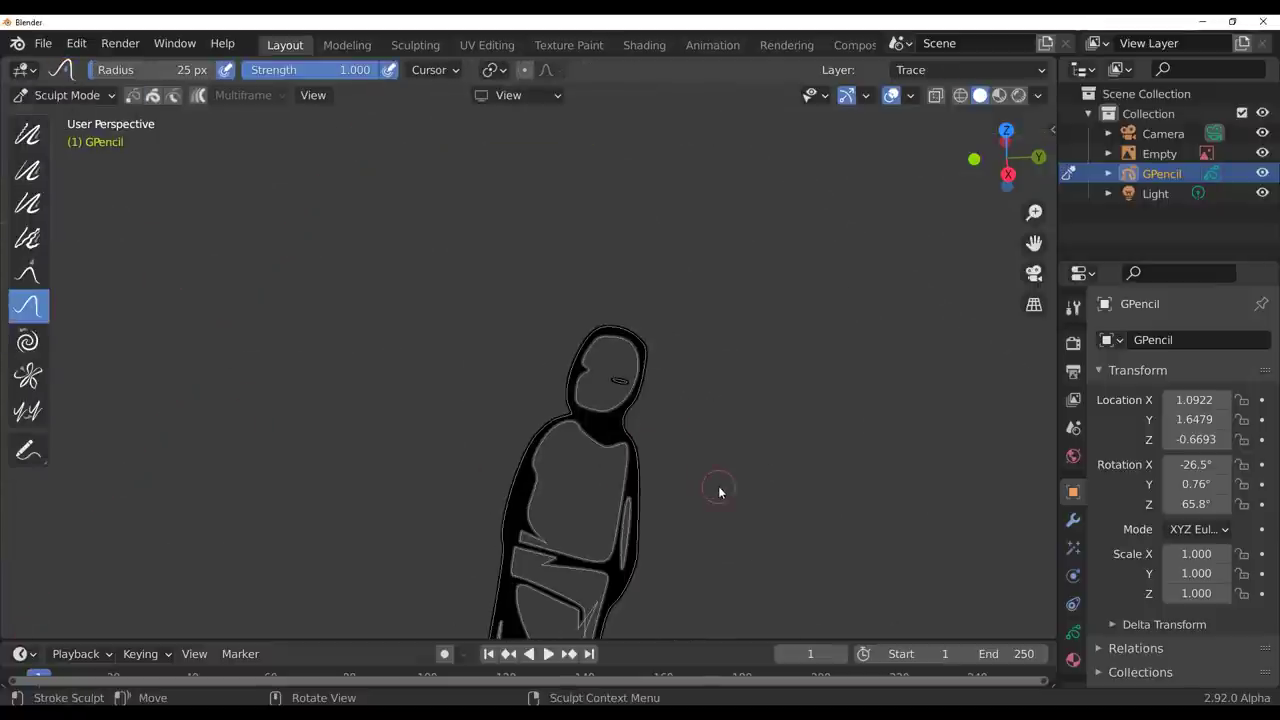
key("f")
left_click(827, 505)
mouse_move(713, 500)
middle_mouse_down()
mouse_move(803, 523)
mouse_move(646, 381)
middle_mouse_up()
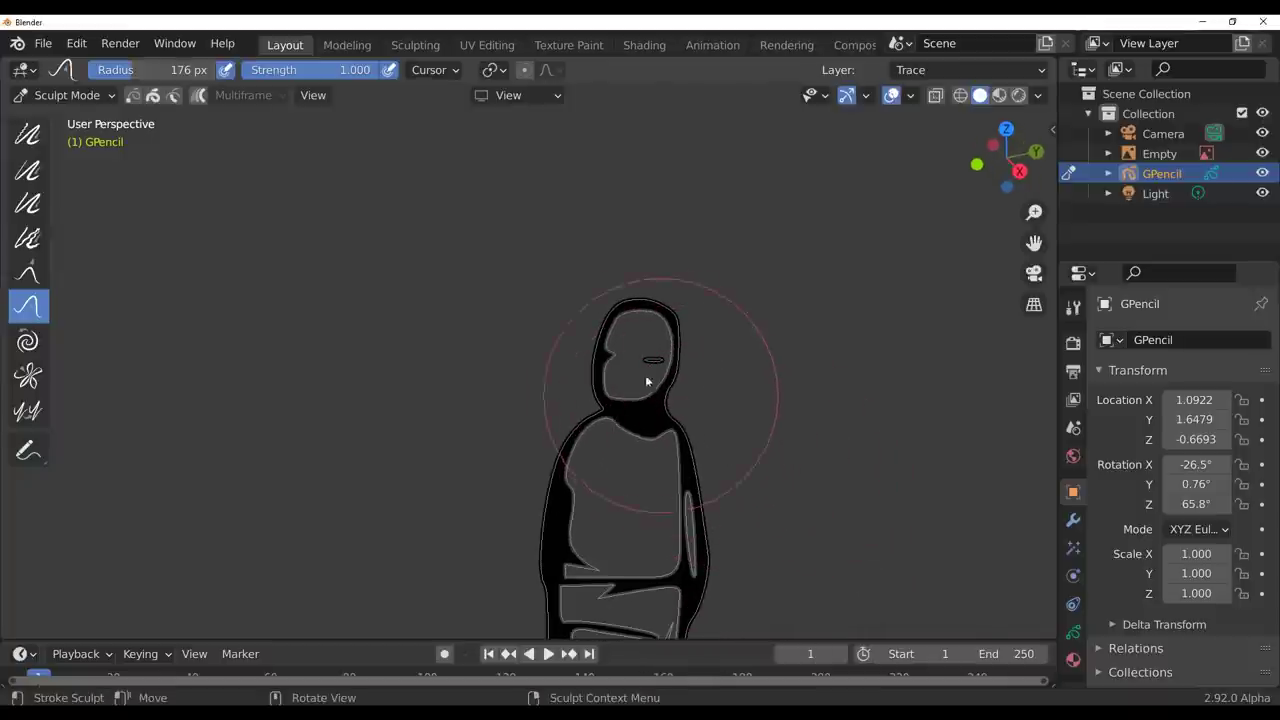
mouse_move(657, 297)
left_mouse_down()
mouse_move(613, 296)
mouse_move(611, 282)
mouse_move(658, 267)
left_mouse_up()
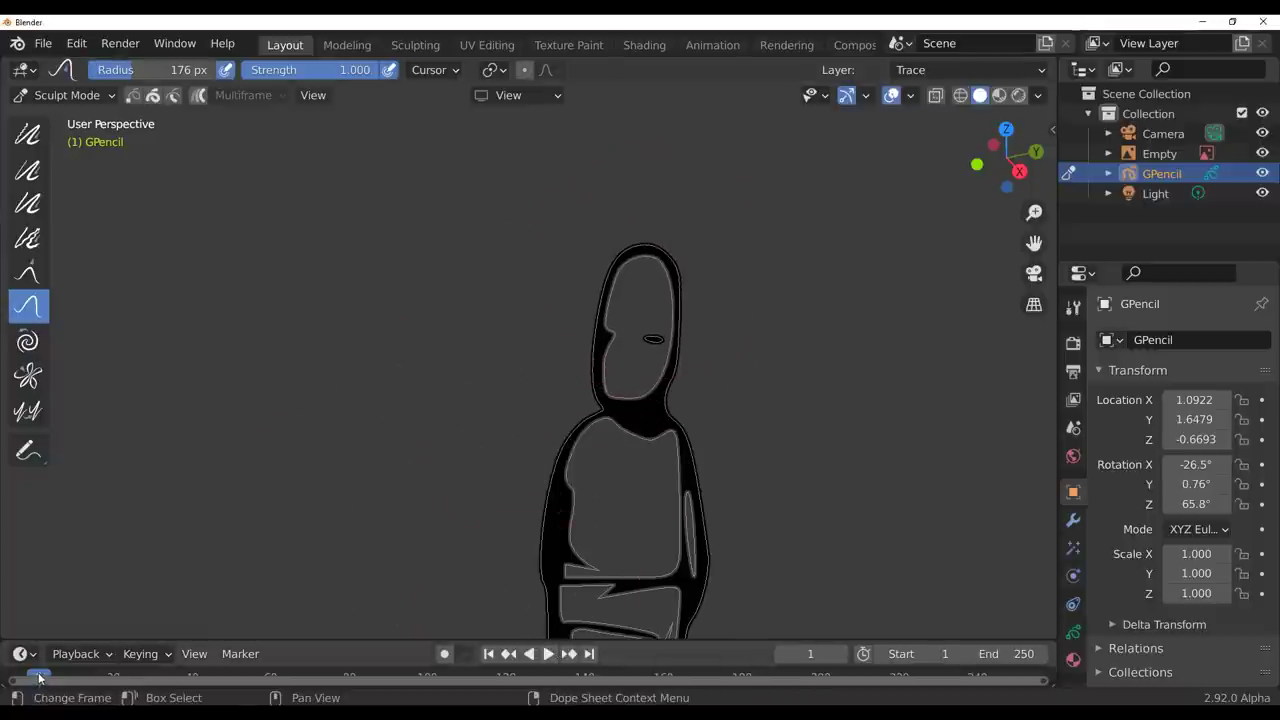
- Go to frame 2 and sculpt the figure's head taller and wider with the same brush
key("space")
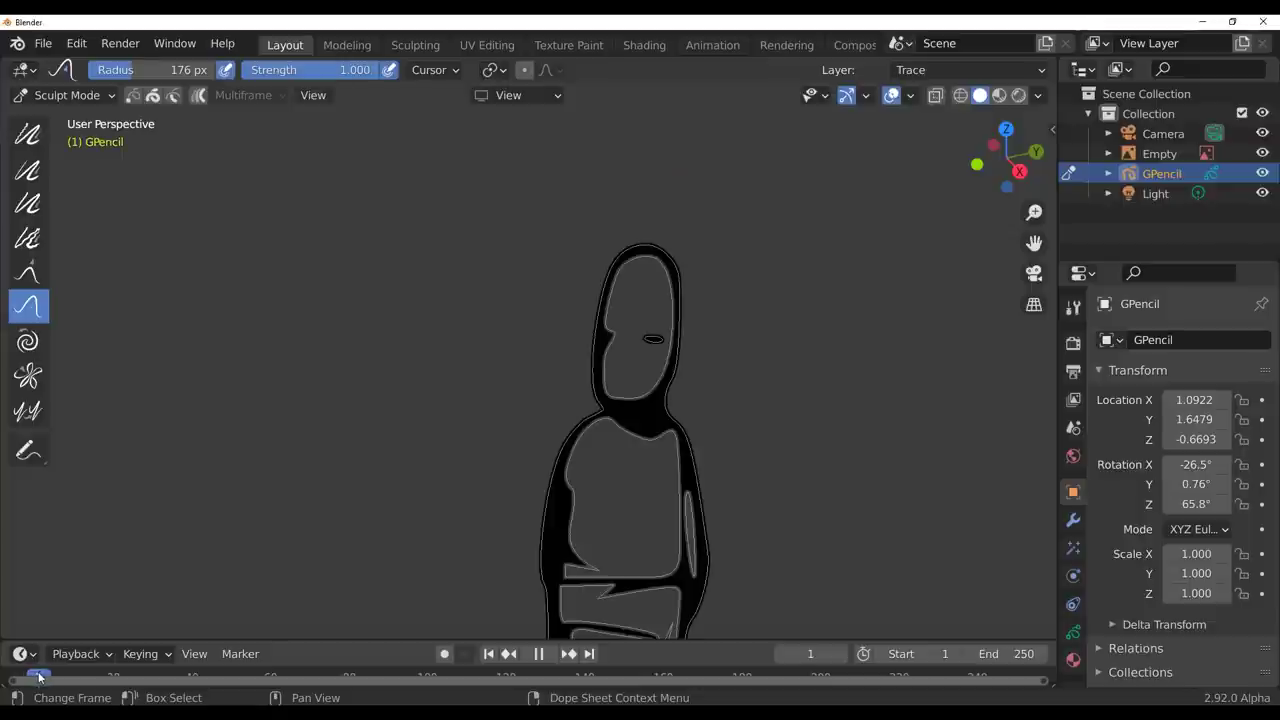
left_click(36, 677)
left_click_drag(36, 677, 40, 677)
key("space")
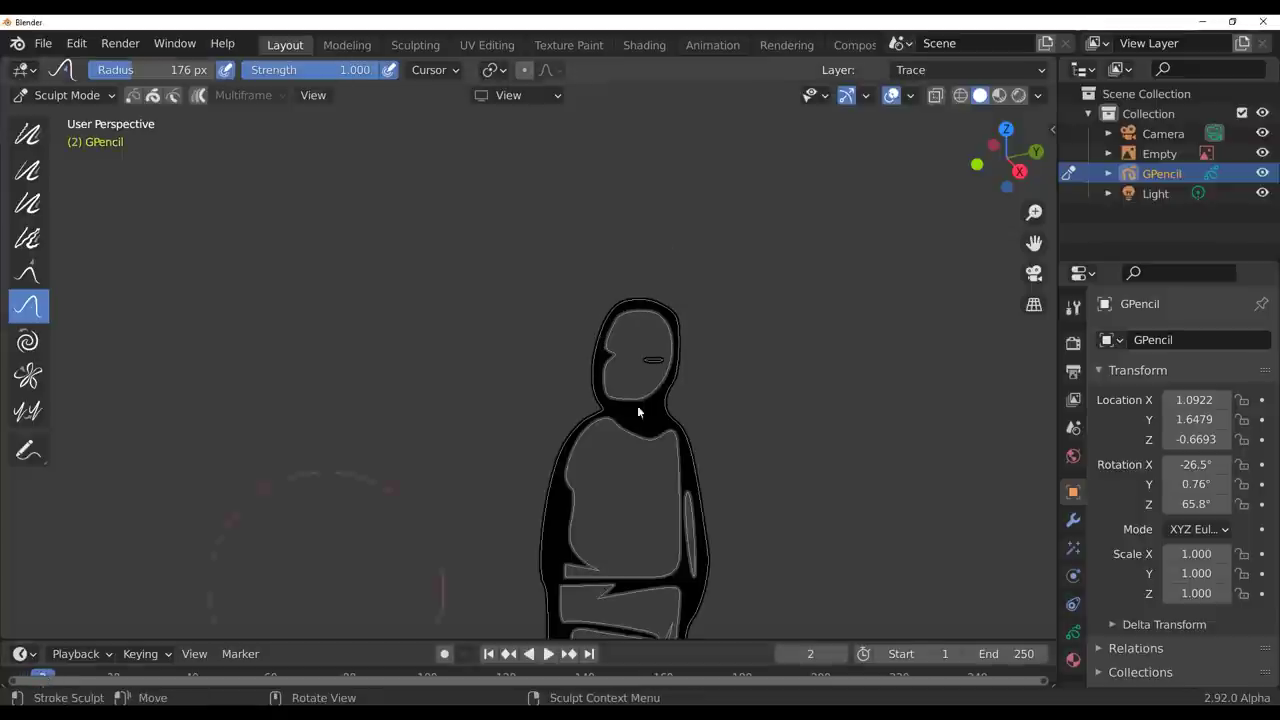
left_click_drag(644, 245, 646, 246)
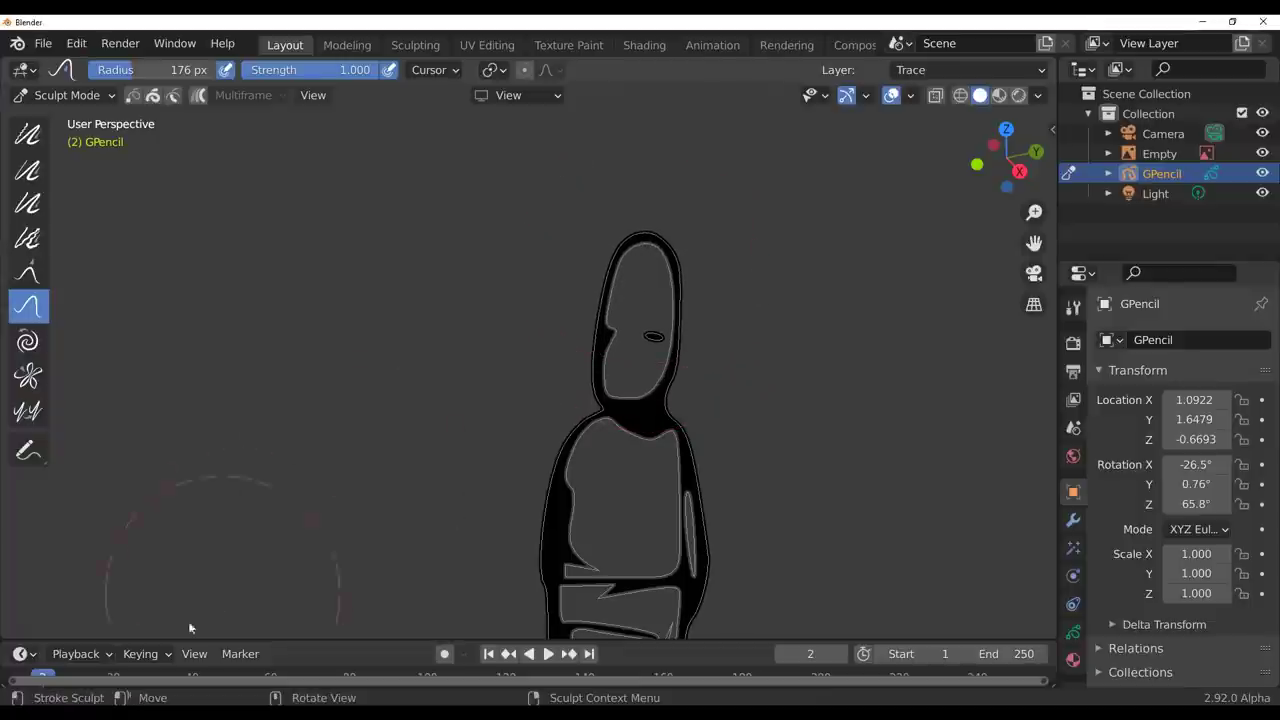
left_click_drag(697, 318, 702, 317)
left_click_drag(603, 322, 584, 314)
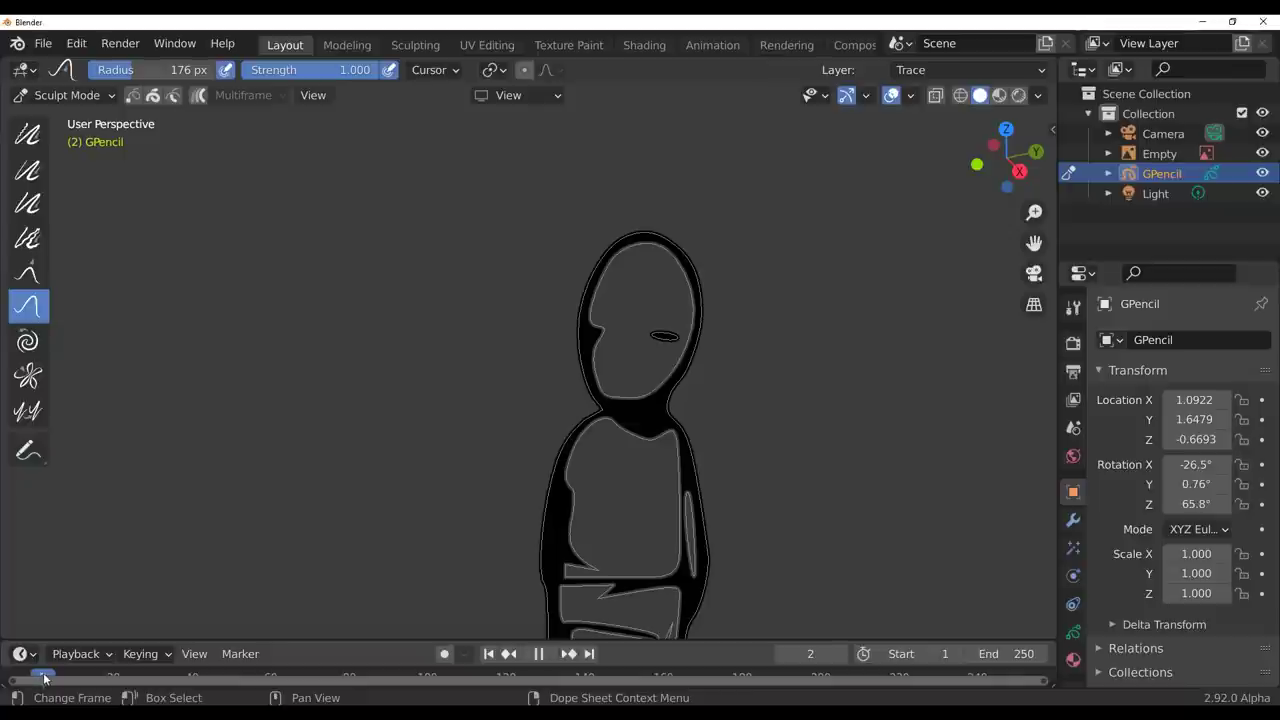
- Enlarge the timeline and reshape the figure's head on frame 3 into a larger oval
key("space")
left_click_drag(306, 642, 307, 584)
mouse_move(662, 300)
left_mouse_down()
mouse_move(655, 243)
mouse_move(679, 290)
mouse_move(707, 291)
mouse_move(598, 289)
left_mouse_up()
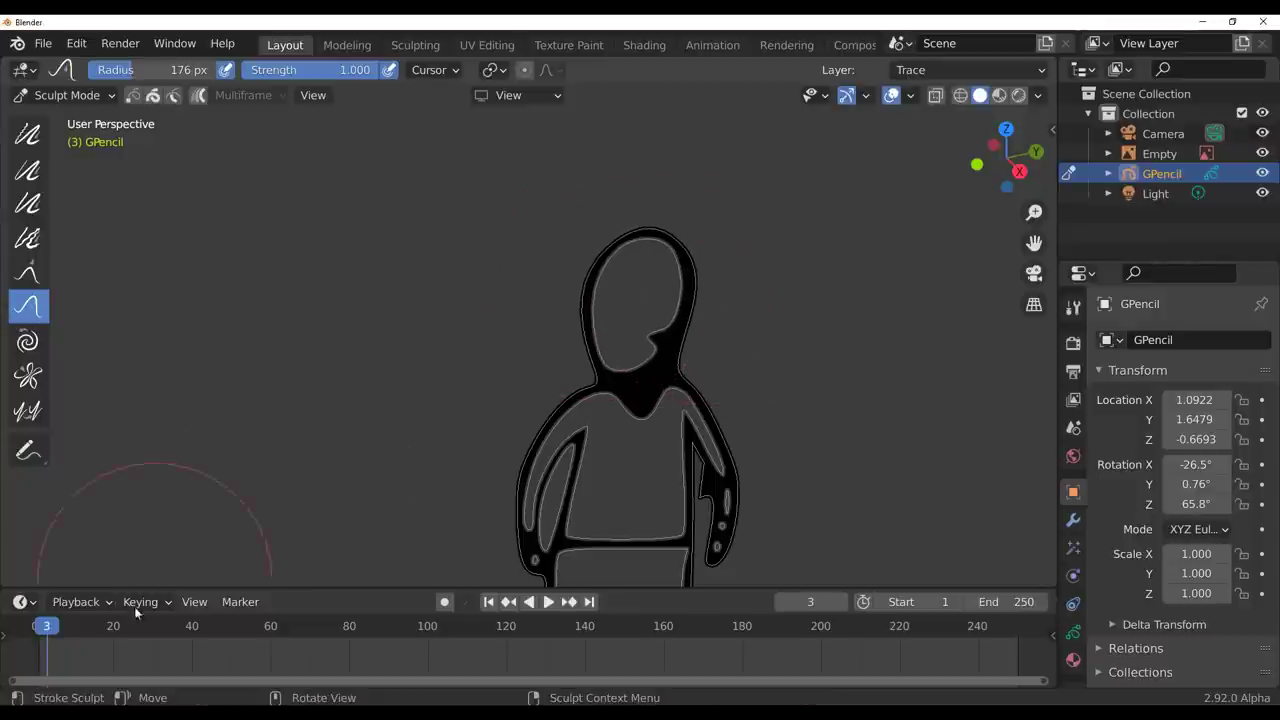
- Play back the sculpted Grease Pencil animation beside the reference image sequence, restarting it from the first frame
key("space")
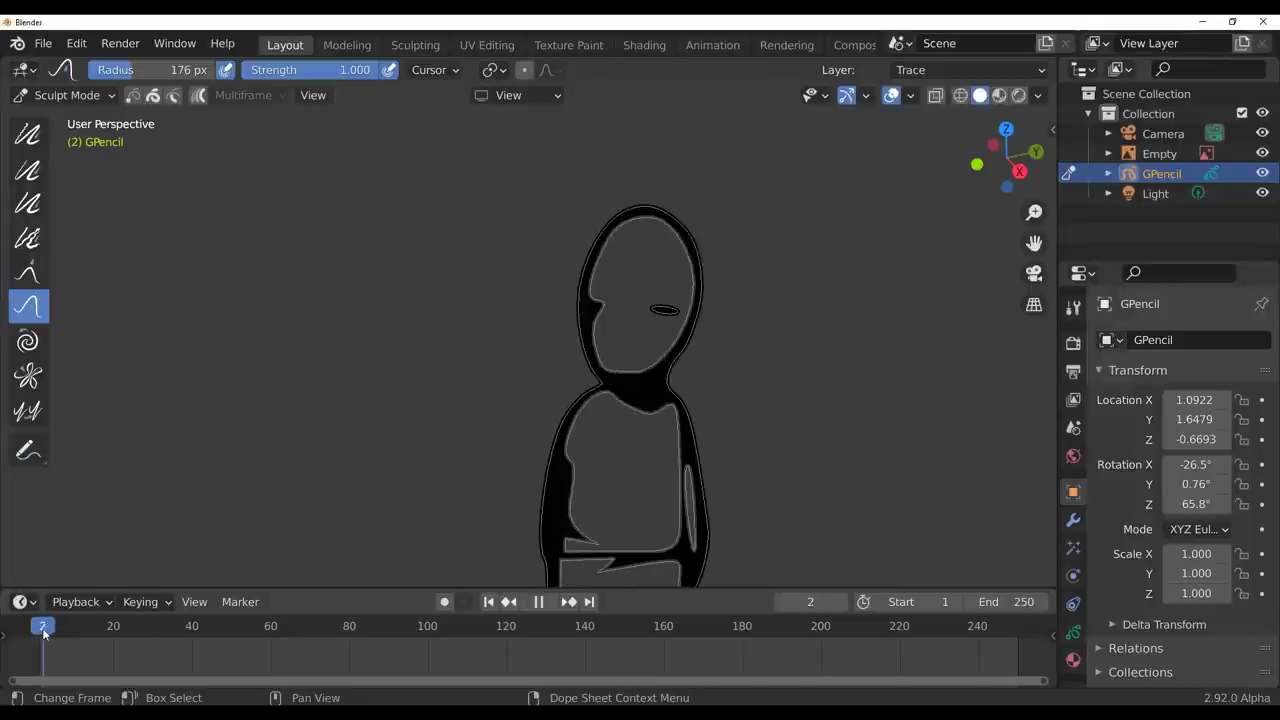
key("space")
scroll(351, 354, "down", 5)
middle_click_drag(351, 354, 260, 370)
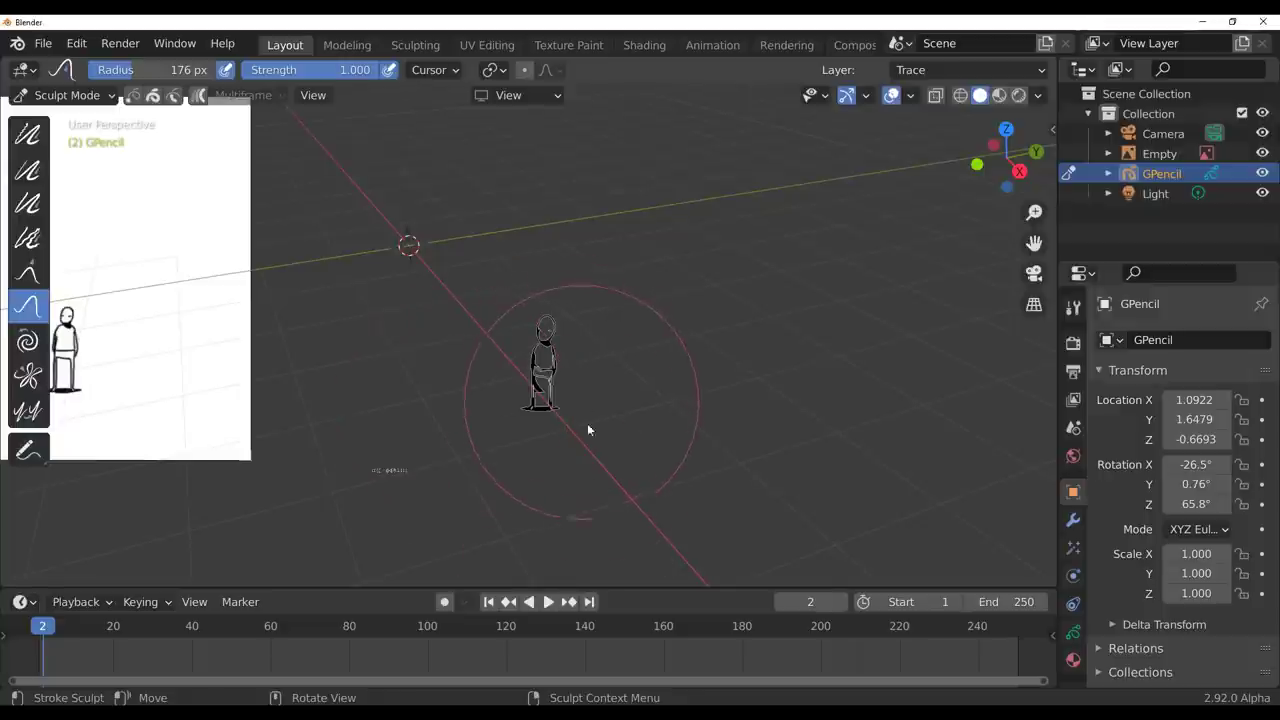
left_click(548, 602)
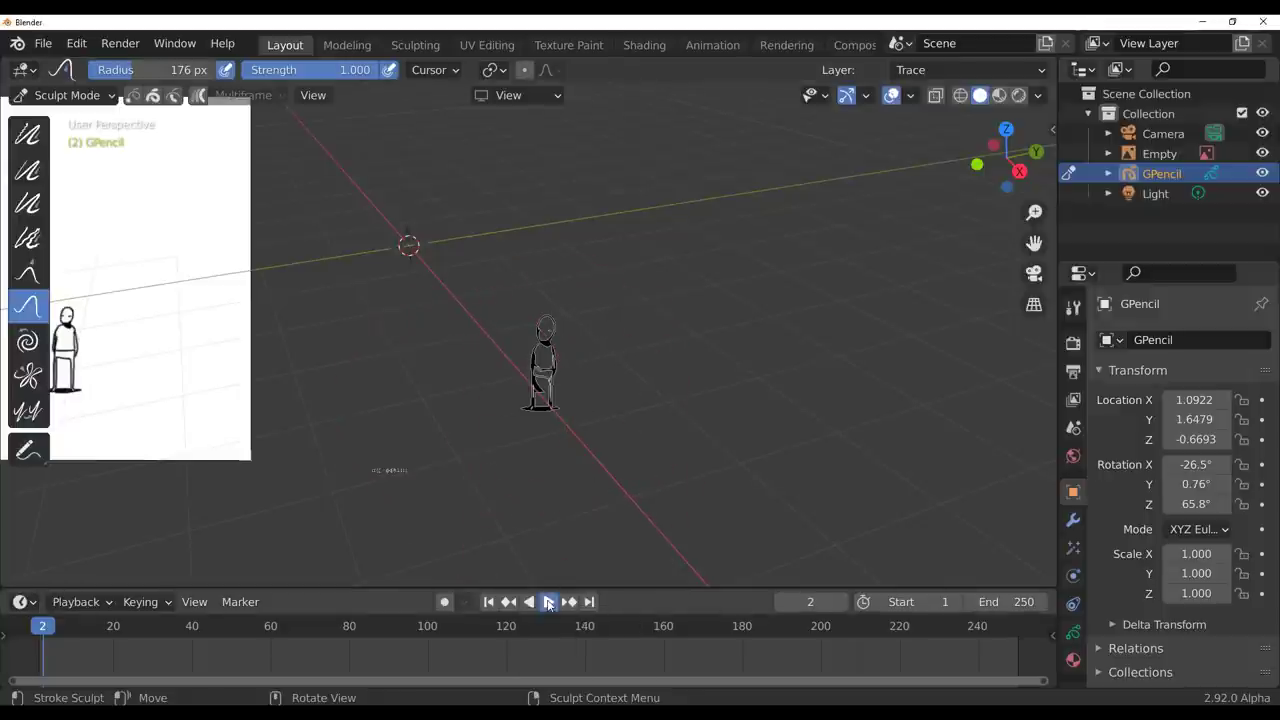
middle_click_drag(426, 399, 476, 410)
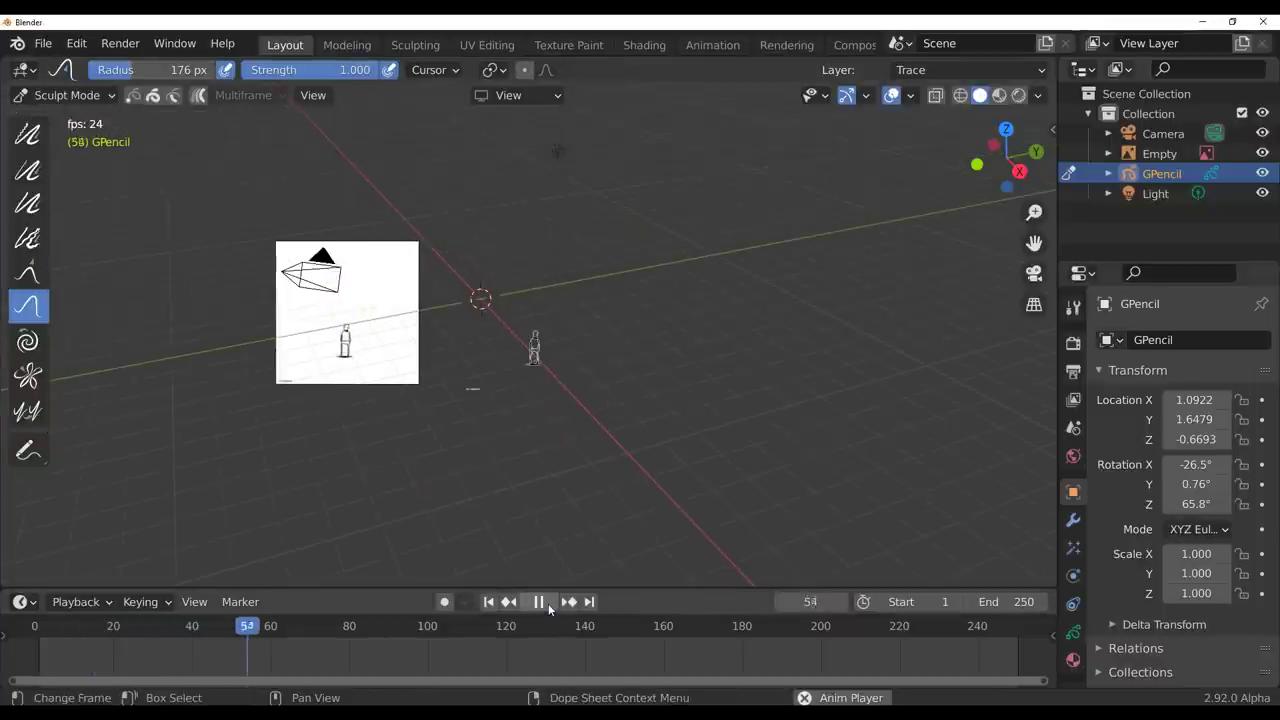
left_click(542, 603)
left_click(488, 602)
left_click(548, 602)
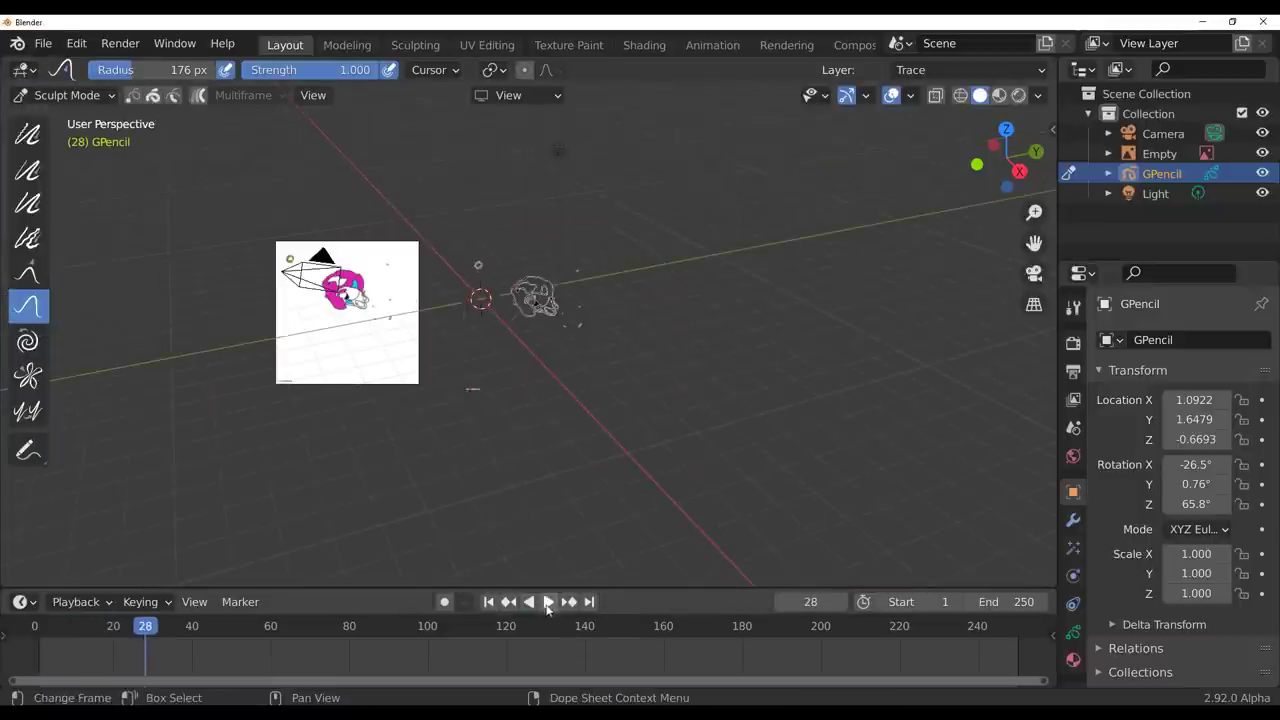
left_click(488, 602)
left_click(546, 603)
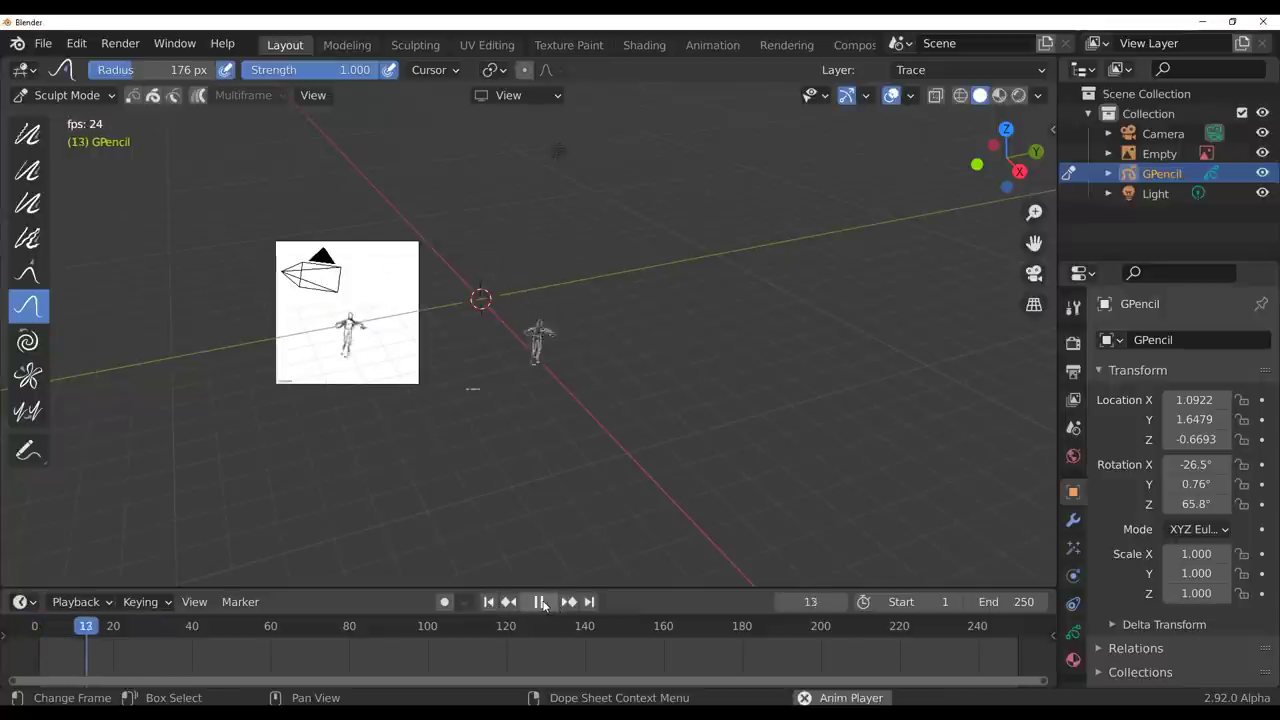
left_click(543, 603)
scroll(532, 212, "up", 6)
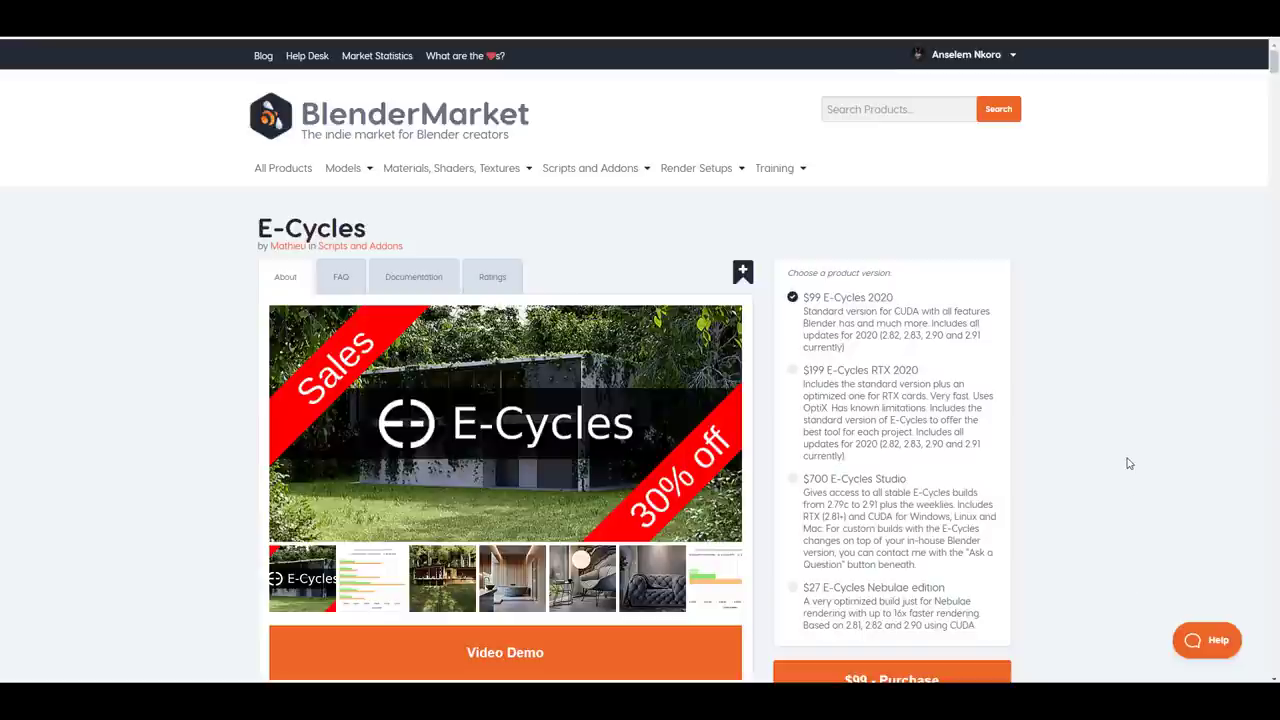
- Review the E-Cycles product page on BlenderMarket, including its creator's other items, the benchmark chart and the speed and flexibility section
scroll(1129, 463, "down", 3)
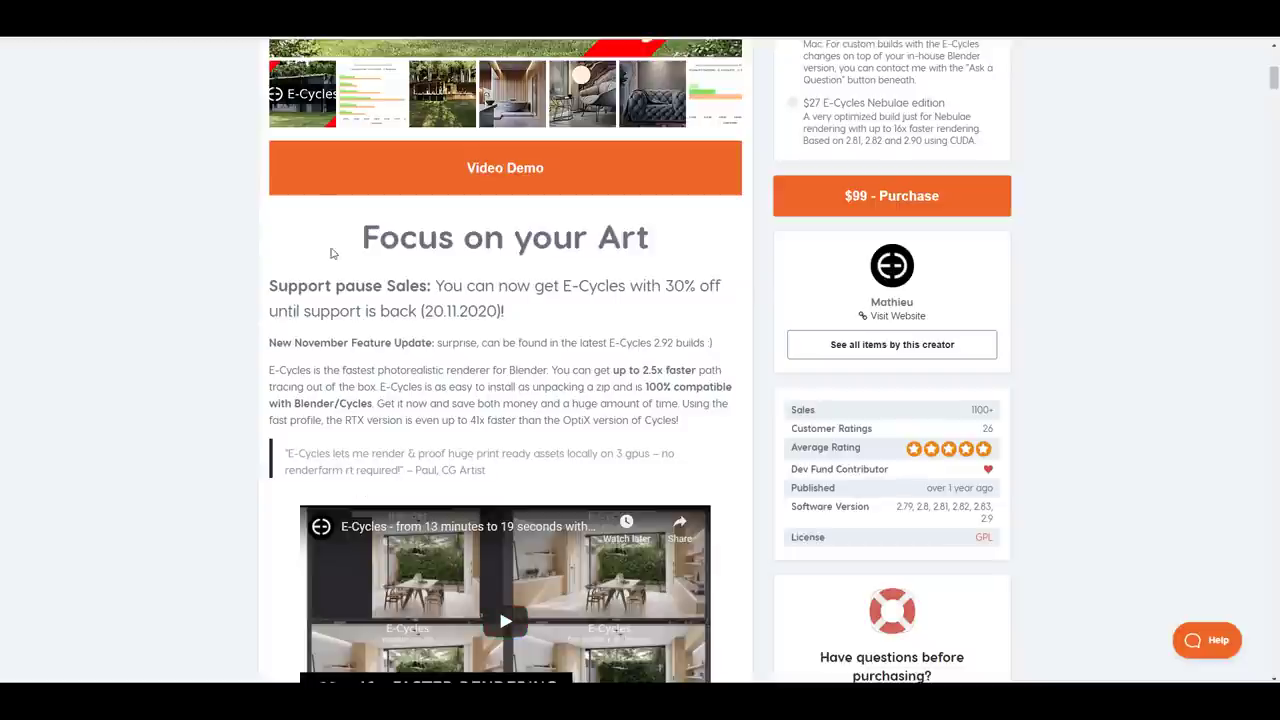
scroll(440, 462, "down", 1)
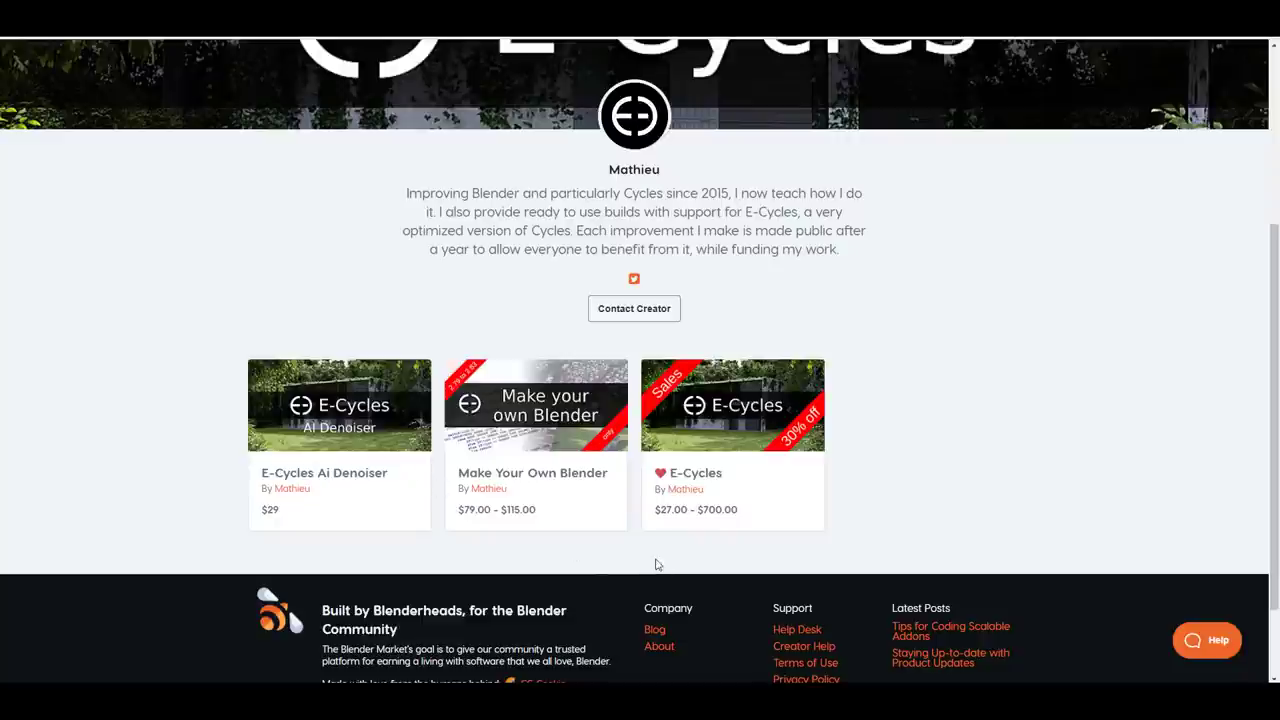
key("alt+Left")
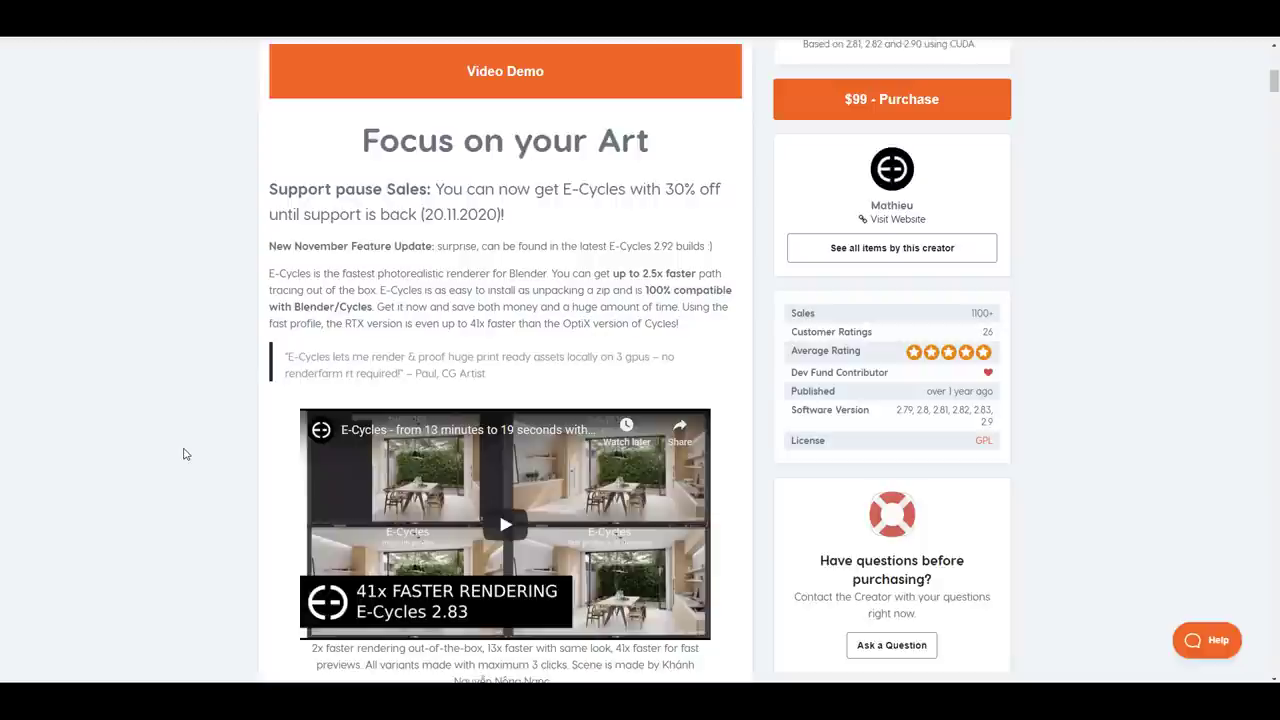
scroll(183, 454, "down", 7)
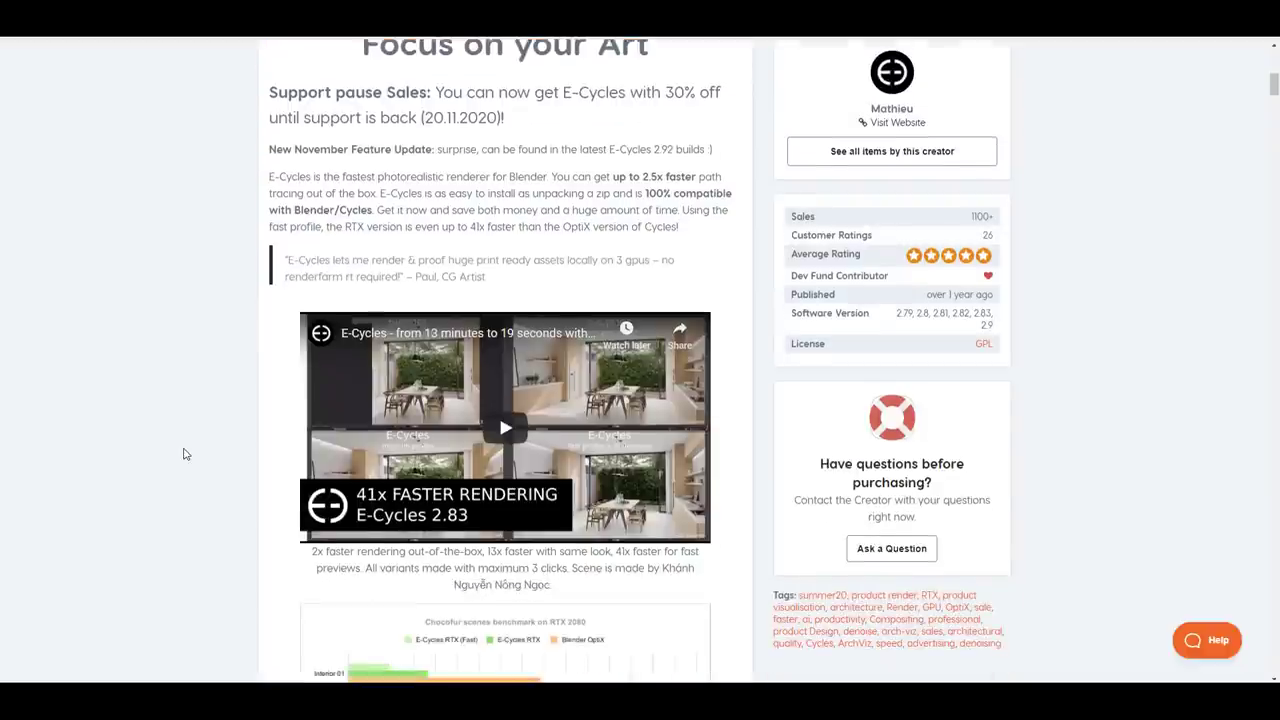
scroll(185, 430, "down", 2)
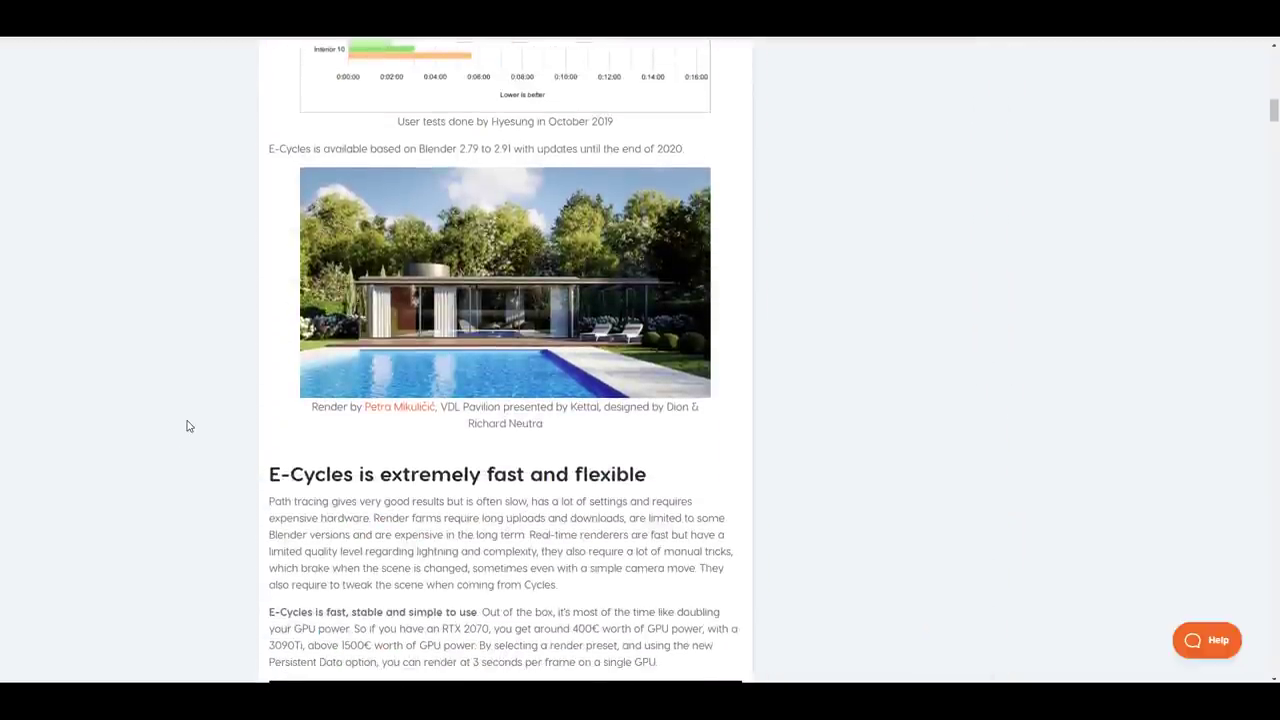
scroll(186, 426, "down", 4)
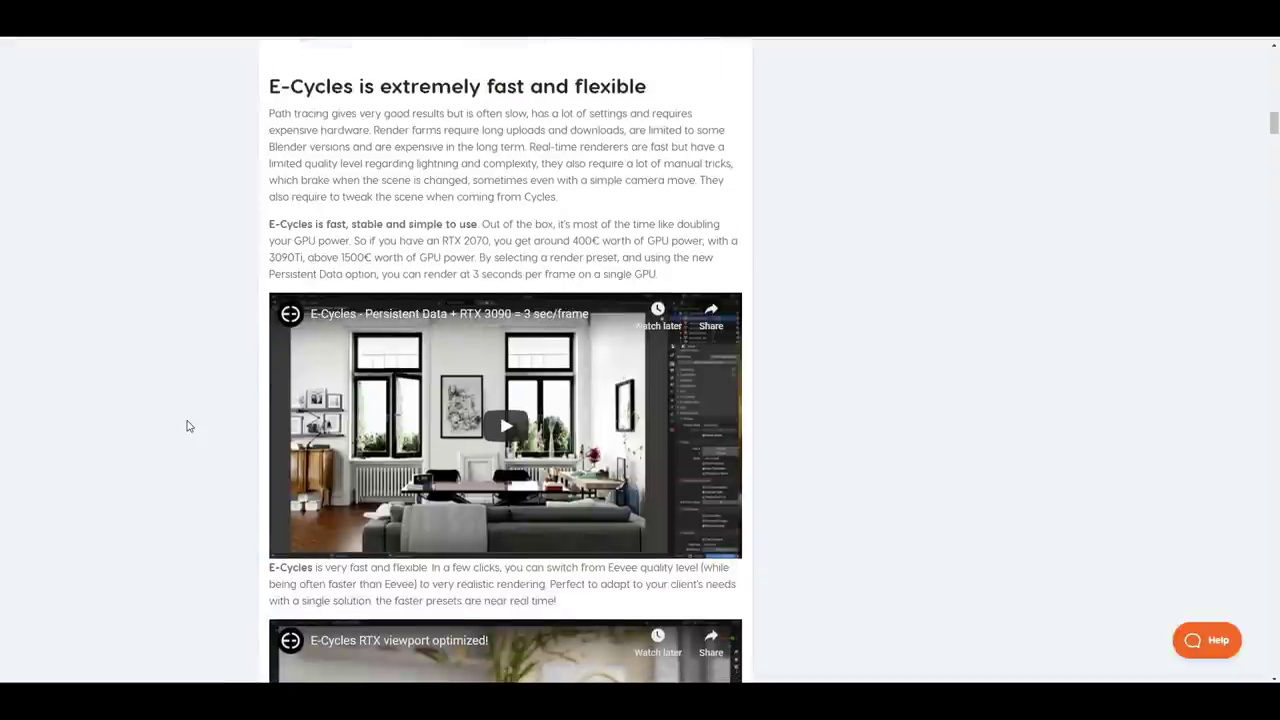
scroll(186, 426, "up", 5)
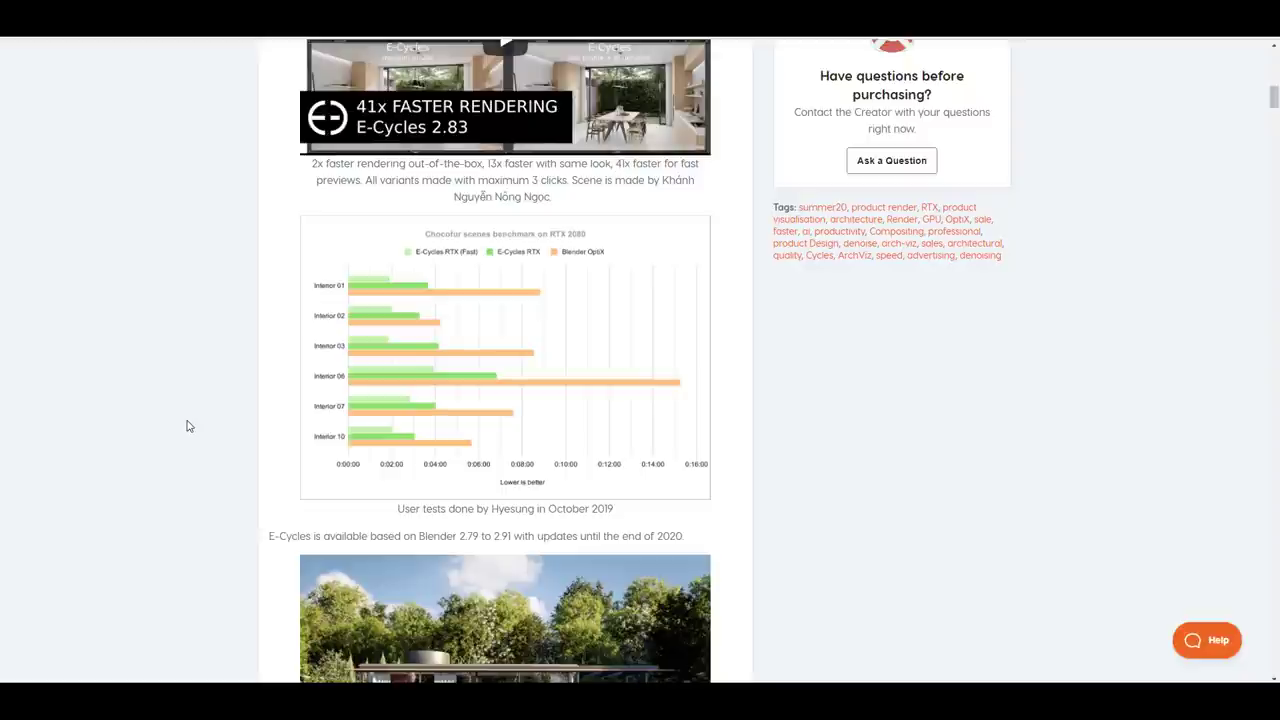
scroll(570, 314, "down", 15)
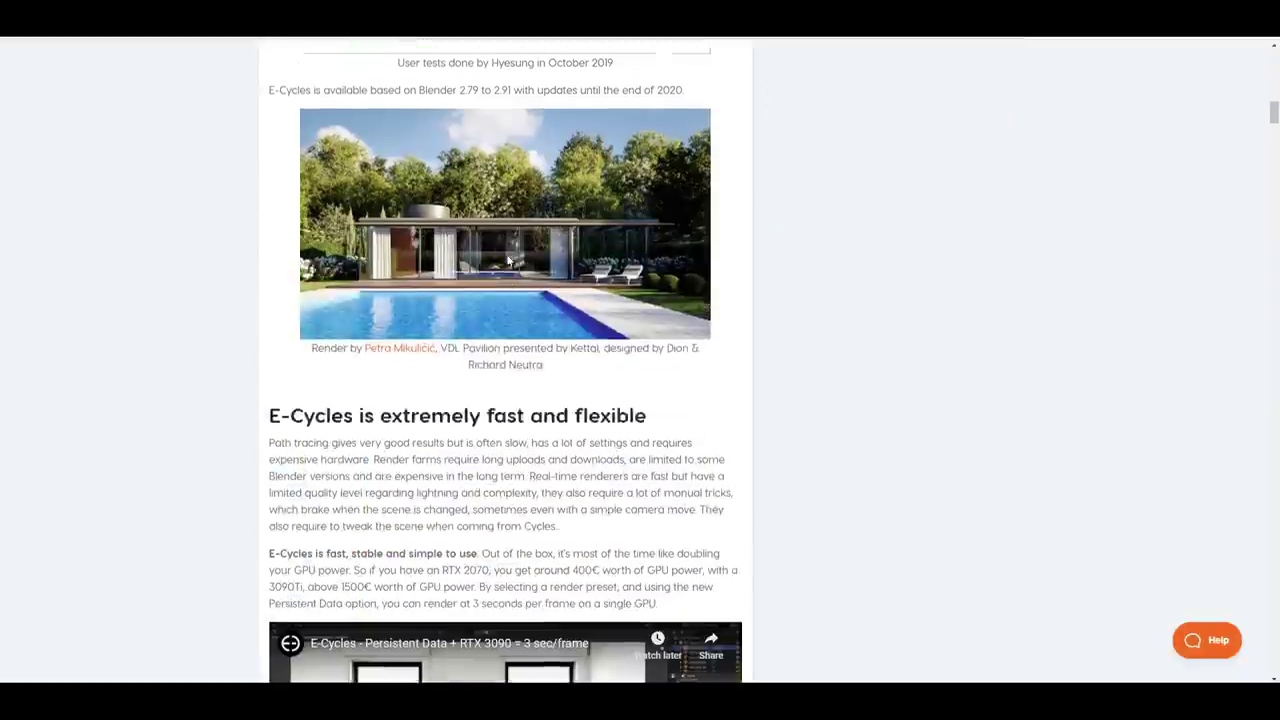
scroll(570, 314, "down", 9)
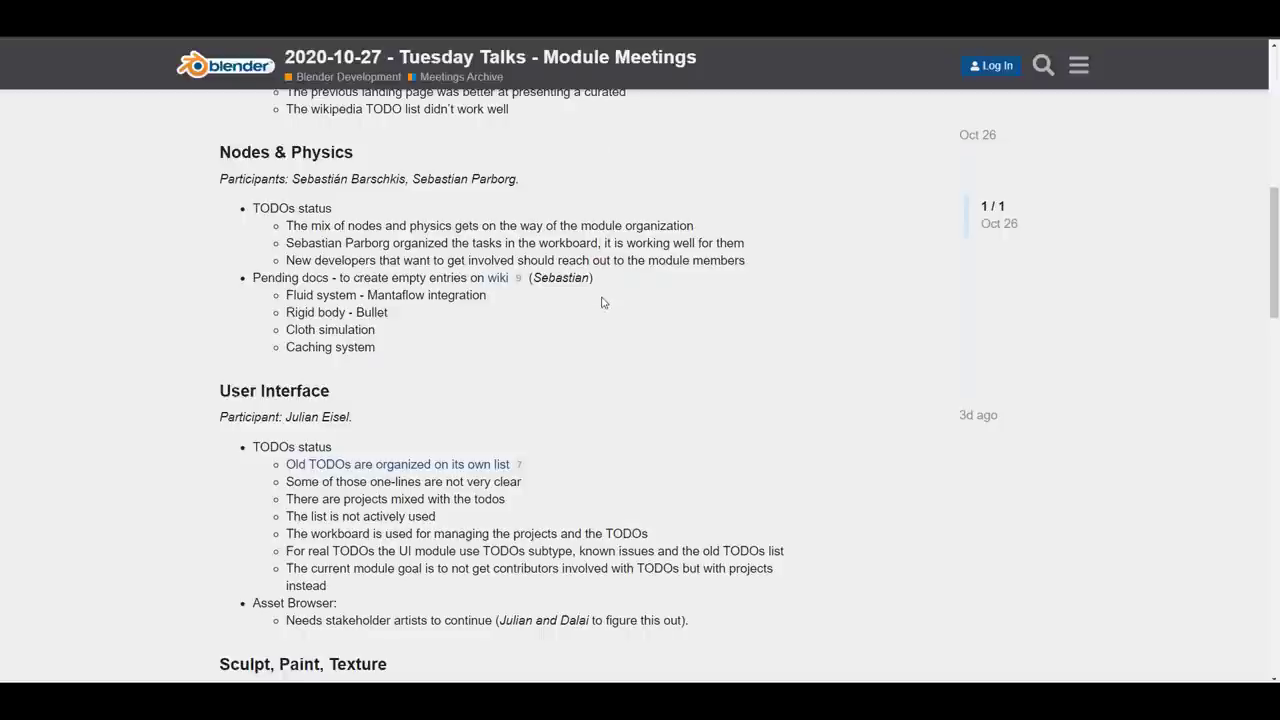
- Review the opening notes of the 2020-10-27 Tuesday Talks module meetings page on the Blender developer forum
scroll(603, 302, "up", 6)
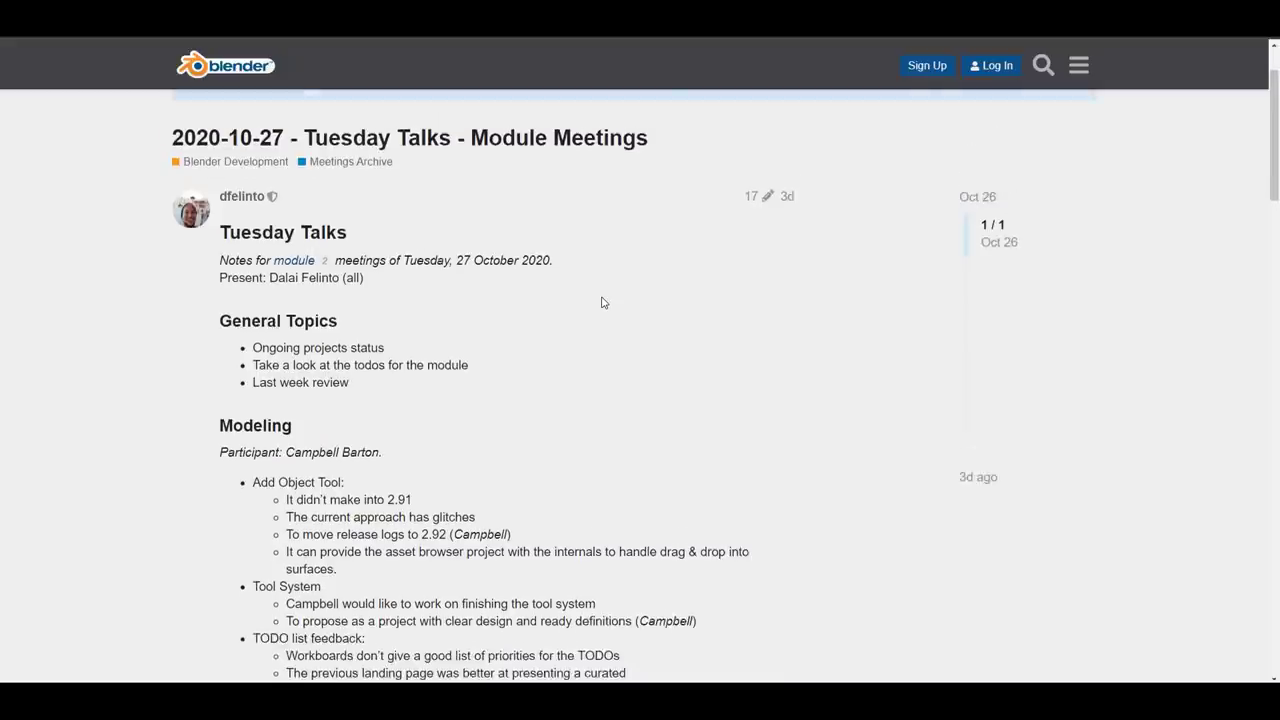
scroll(603, 302, "up", 1)
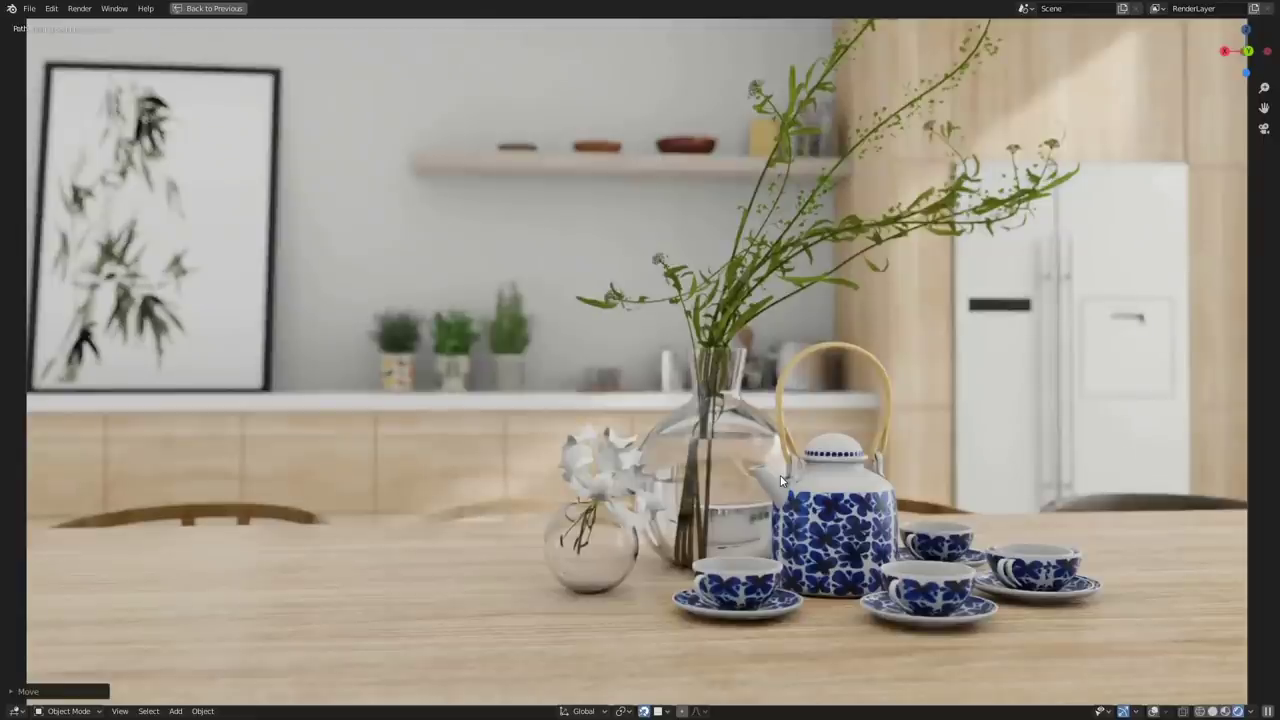
- Move the selected object slightly in the rendered kitchen scene while viewing the teapot and glass vase up close
scroll(745, 520, "up", 6)
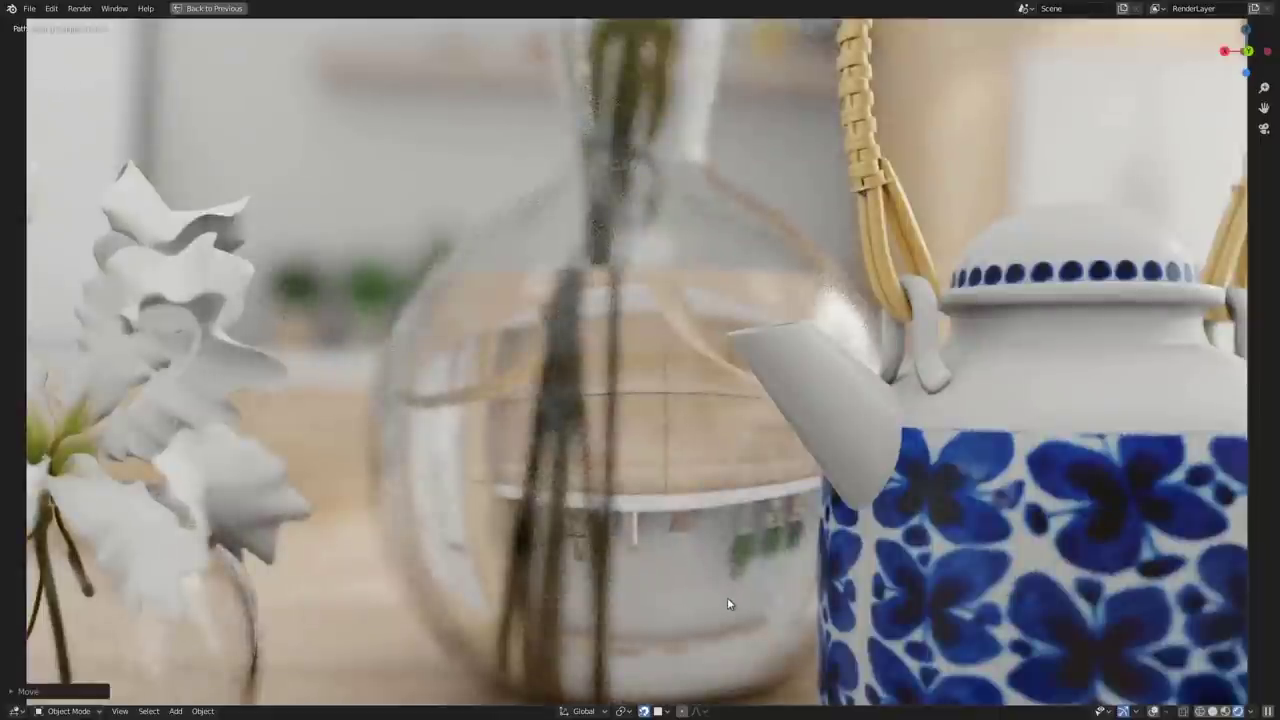
key("g")
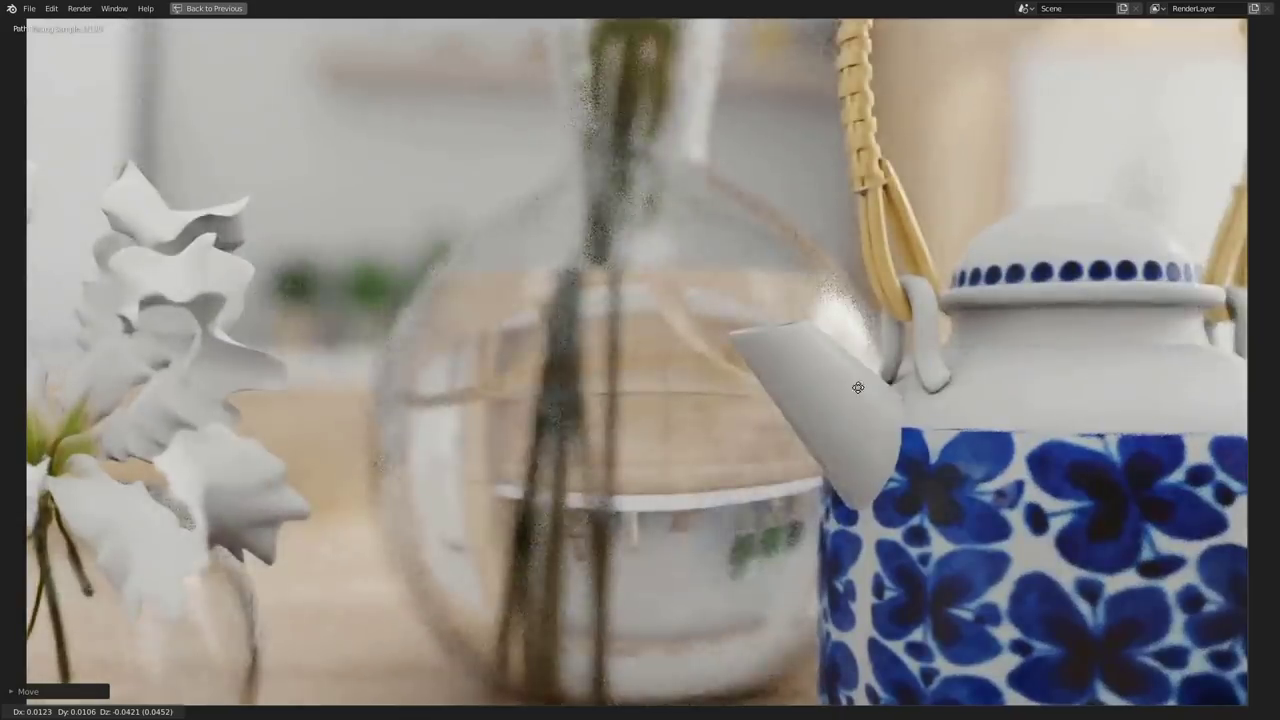
left_click(889, 304)
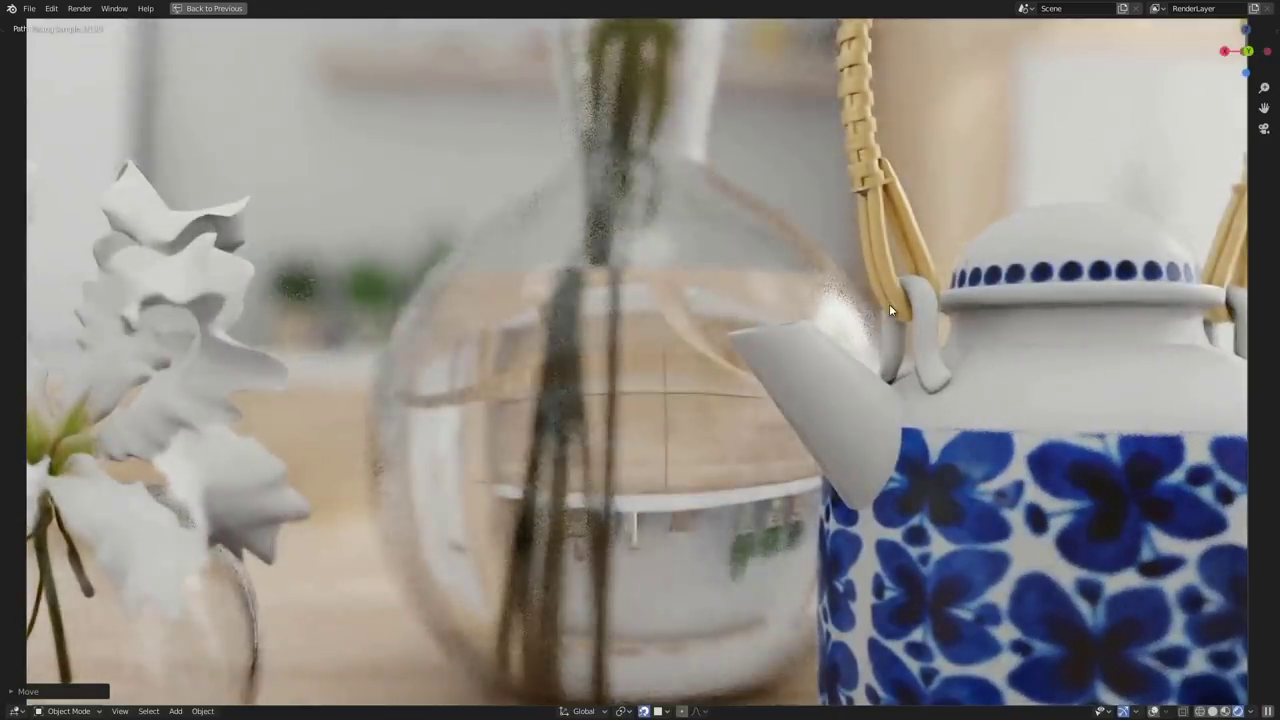